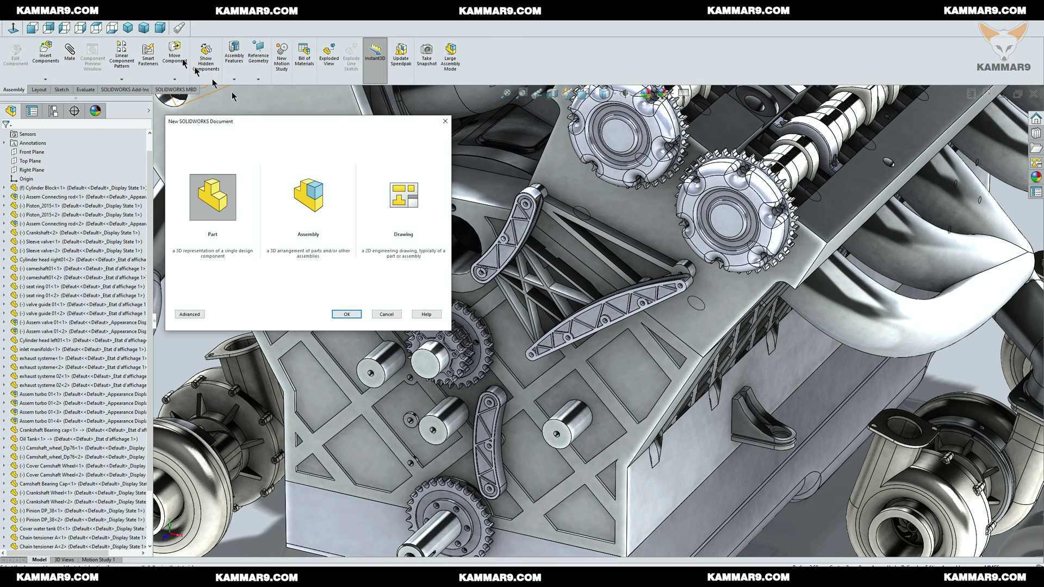
# Create a new part document and open a sketch on the Front Plane
pyautogui.click(346, 314)
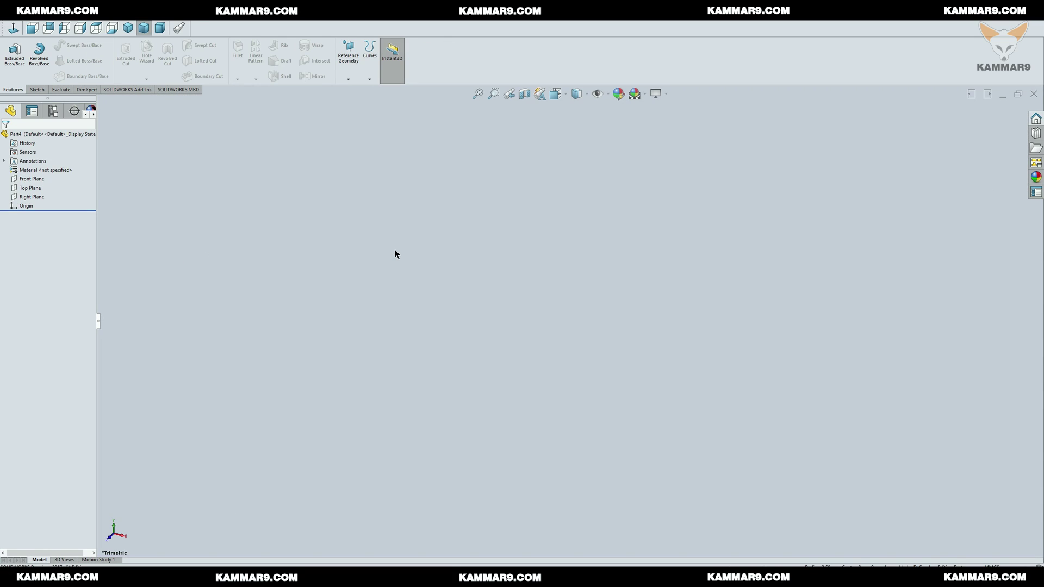
pyautogui.click(32, 181)
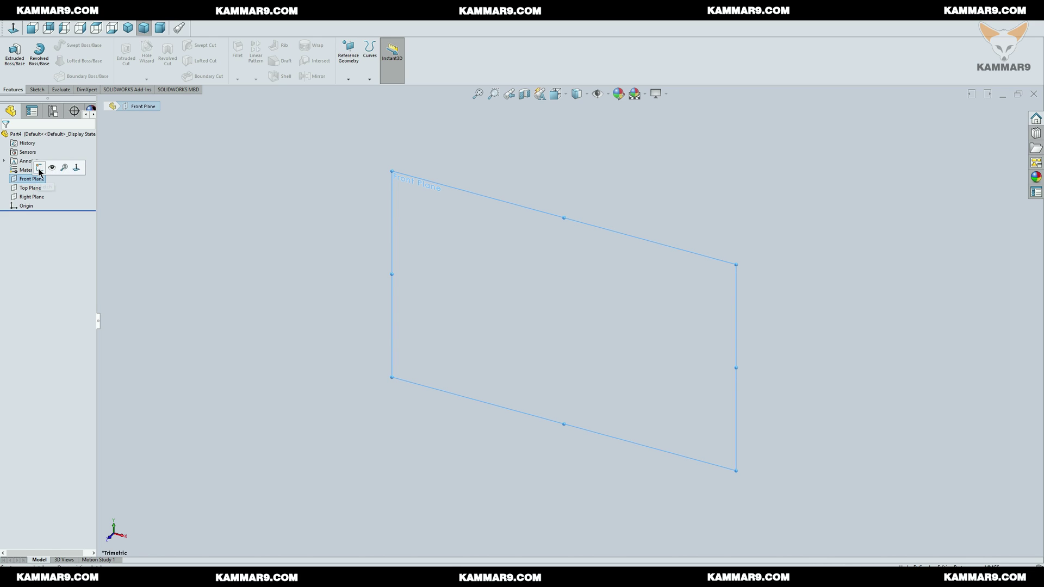
pyautogui.click(70, 165)
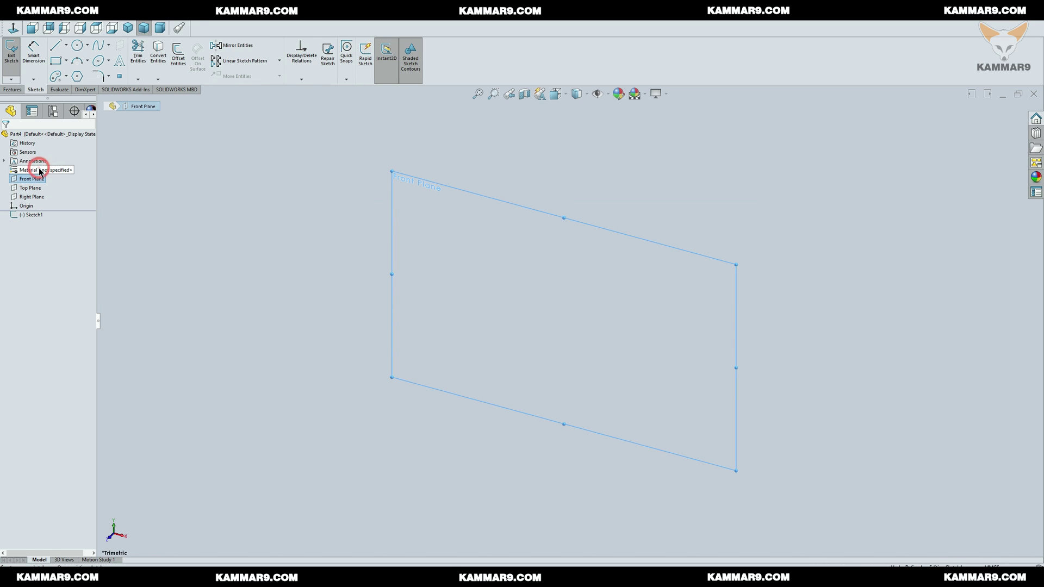
# Sketch a vertical line about 90 mm long beside the origin, spanning above and below it
pyautogui.click(56, 46)
pyautogui.click(508, 223)
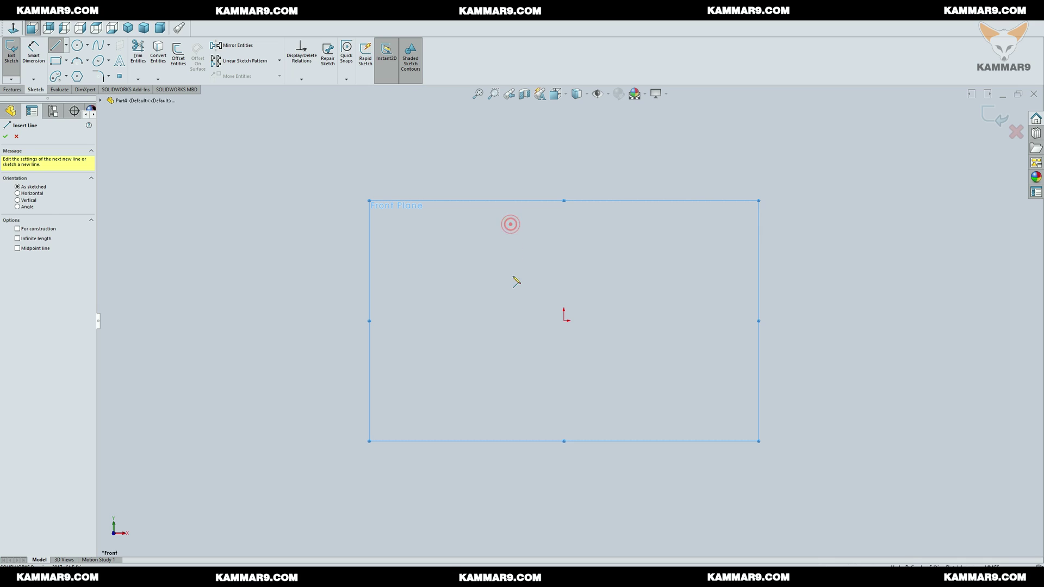
pyautogui.click(512, 423)
pyautogui.press('Escape')
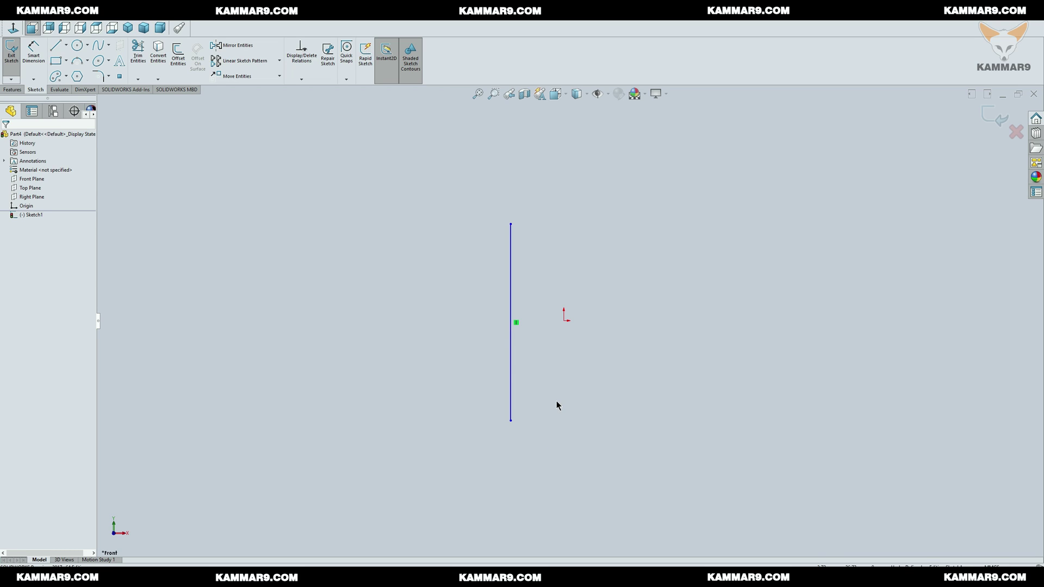
# Dimension the vertical line's length to 120 mm
pyautogui.moveTo(557, 406); pyautogui.dragTo(562, 375, button='right')
pyautogui.click(511, 341)
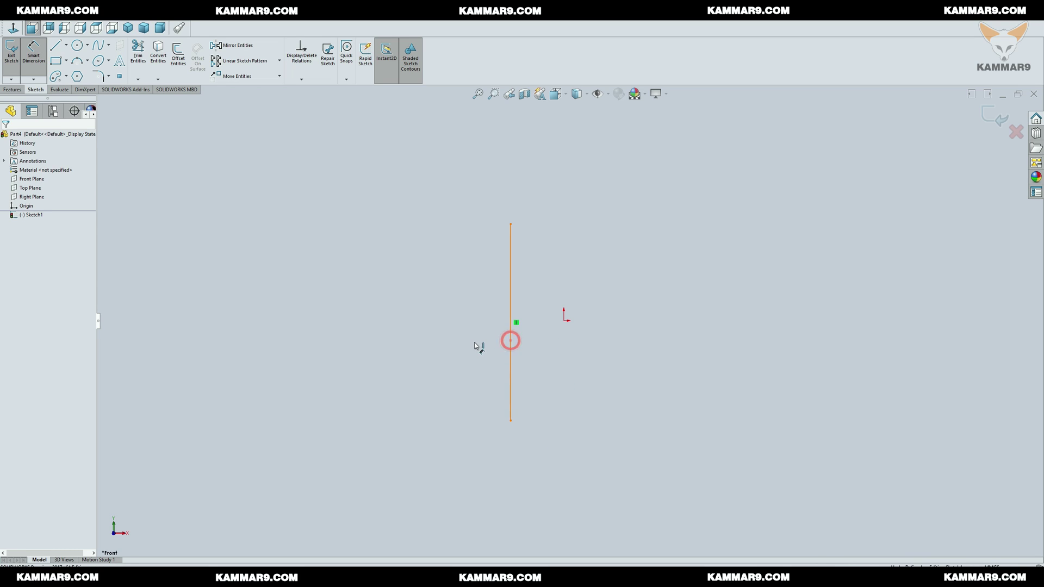
pyautogui.click(474, 341)
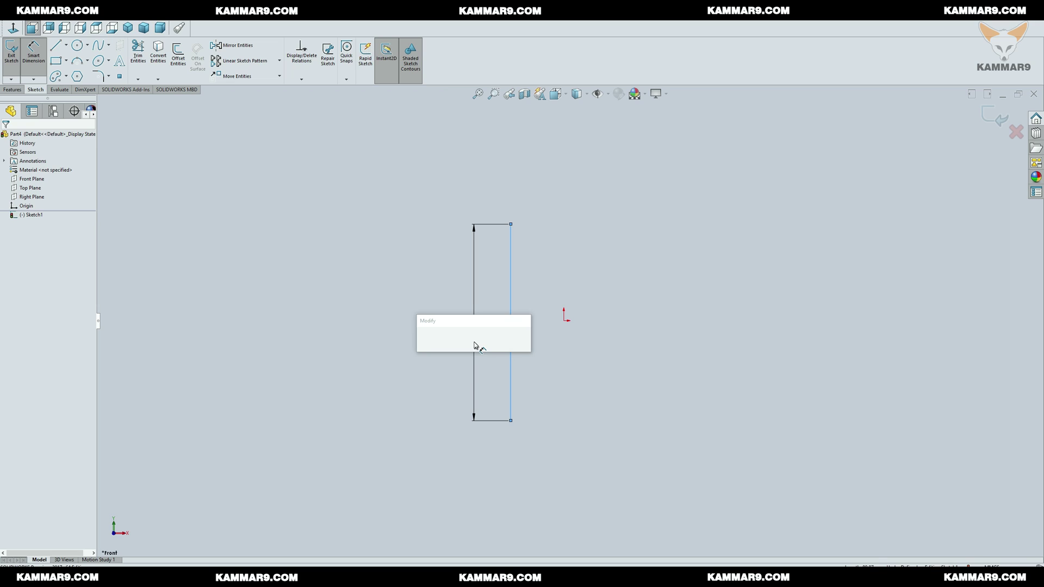
pyautogui.write('120')
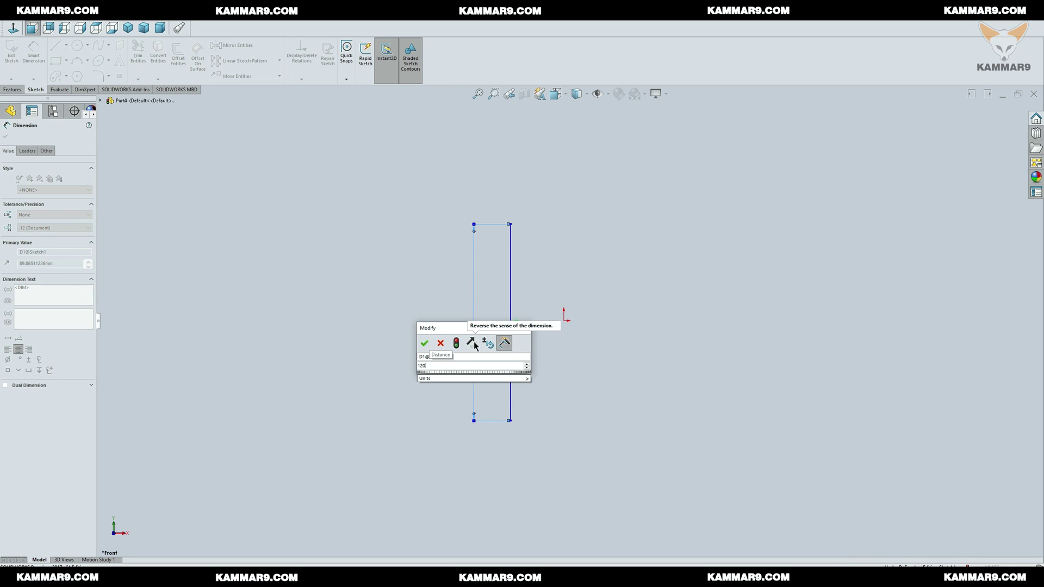
pyautogui.press('Return')
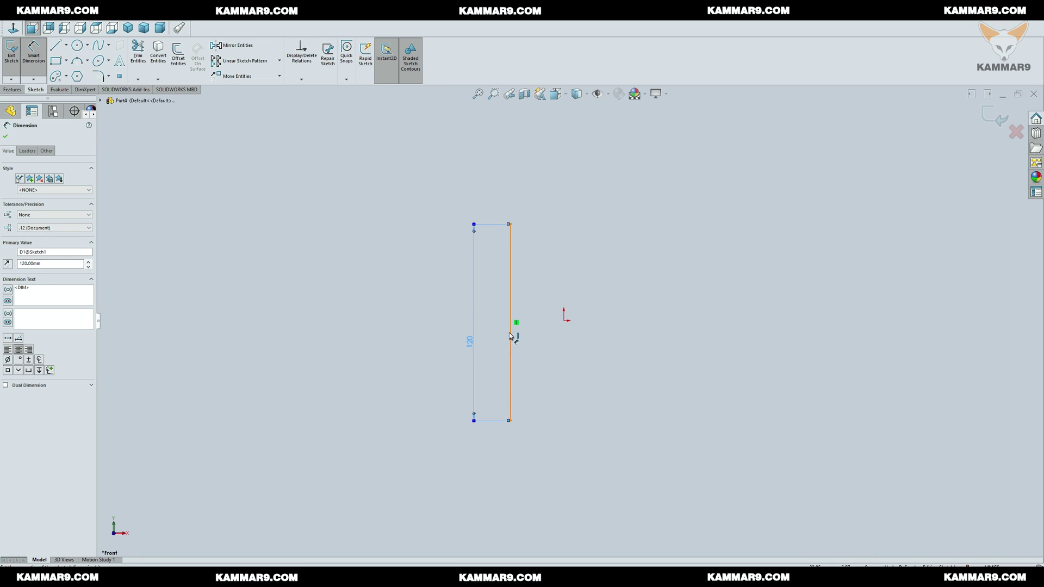
pyautogui.press('Escape')
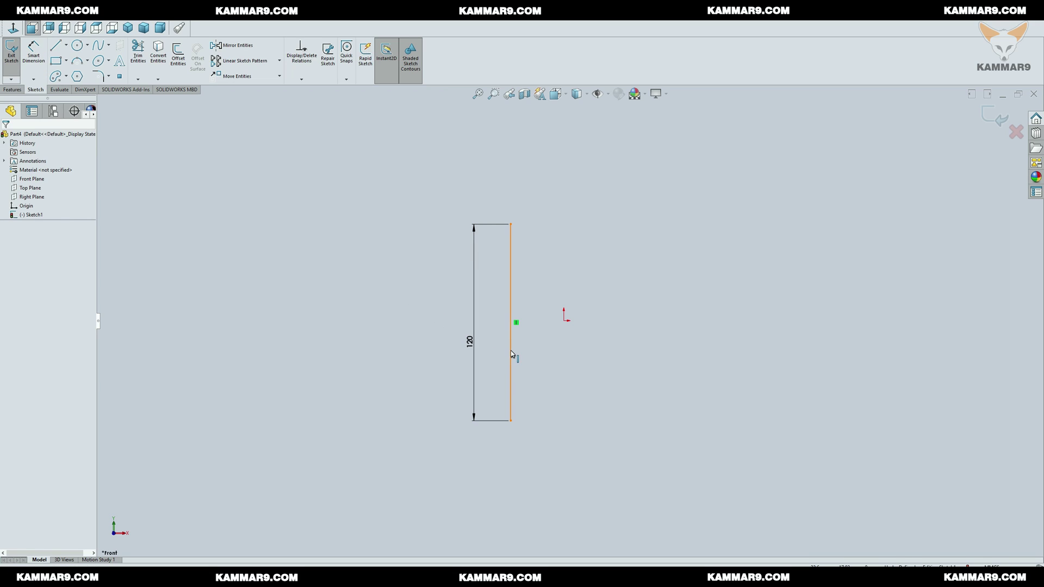
# Centre the line on the origin with a Midpoint relation and convert it to construction geometry
pyautogui.keyDown('ctrl'); pyautogui.click(564, 321); pyautogui.keyUp('ctrl')
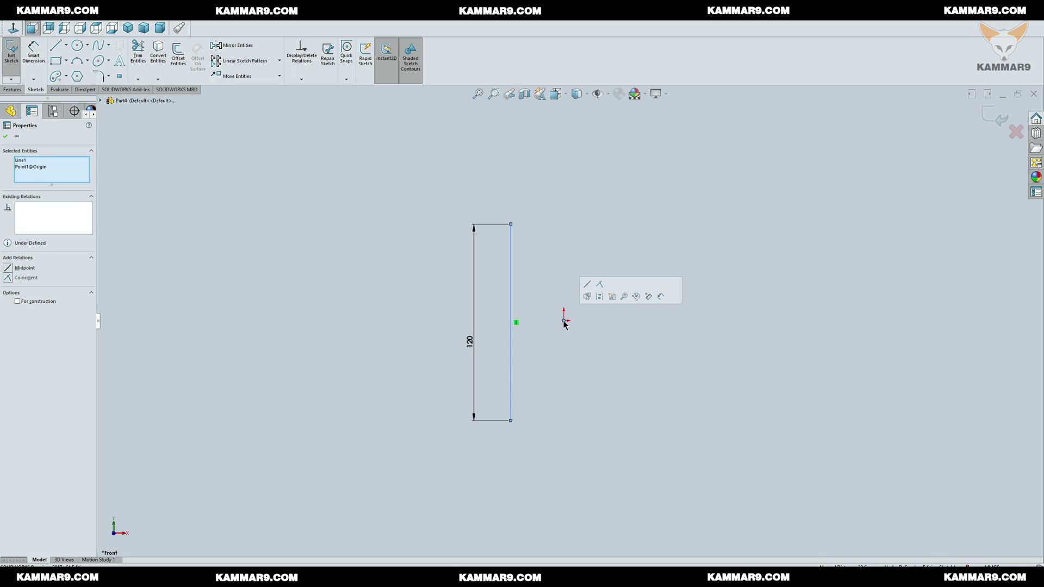
pyautogui.click(587, 284)
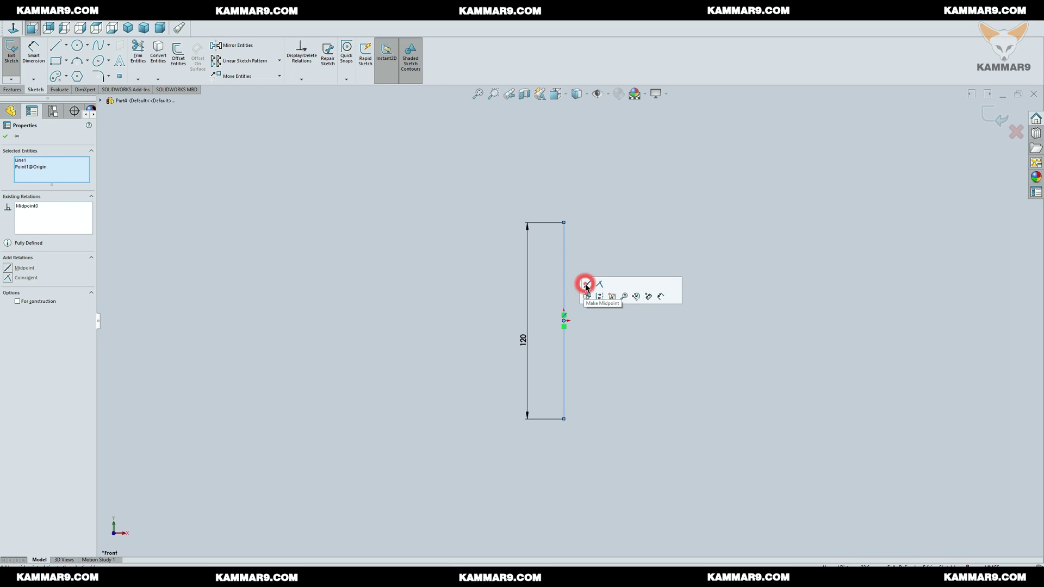
pyautogui.click(593, 357)
pyautogui.click(565, 348)
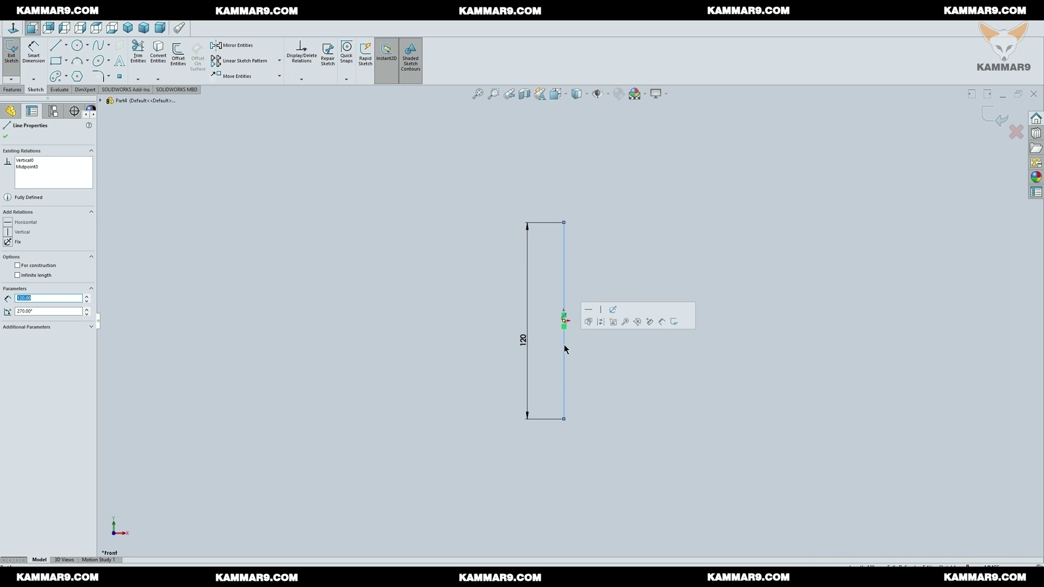
pyautogui.click(600, 322)
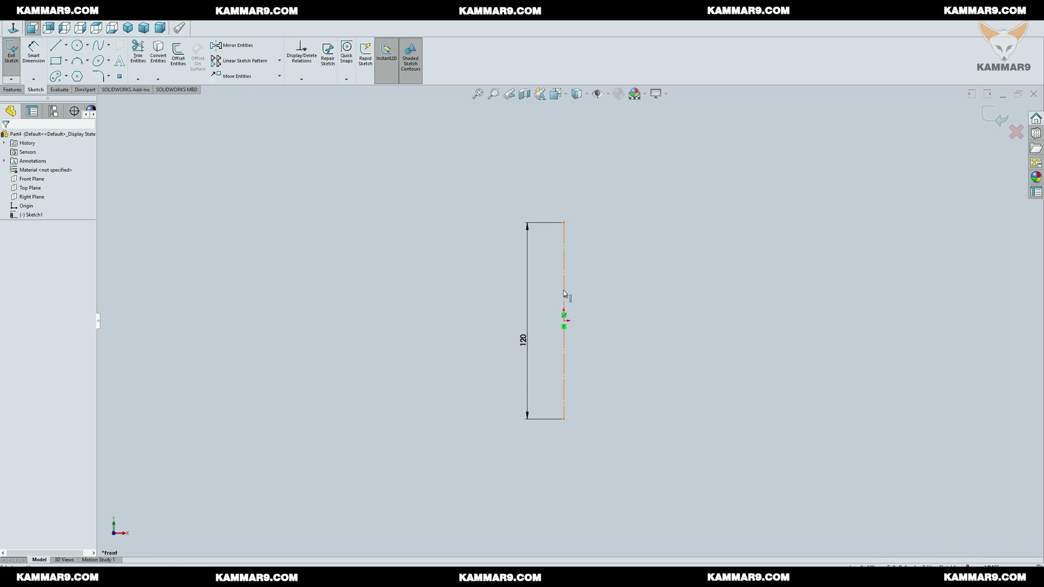
pyautogui.click(564, 291)
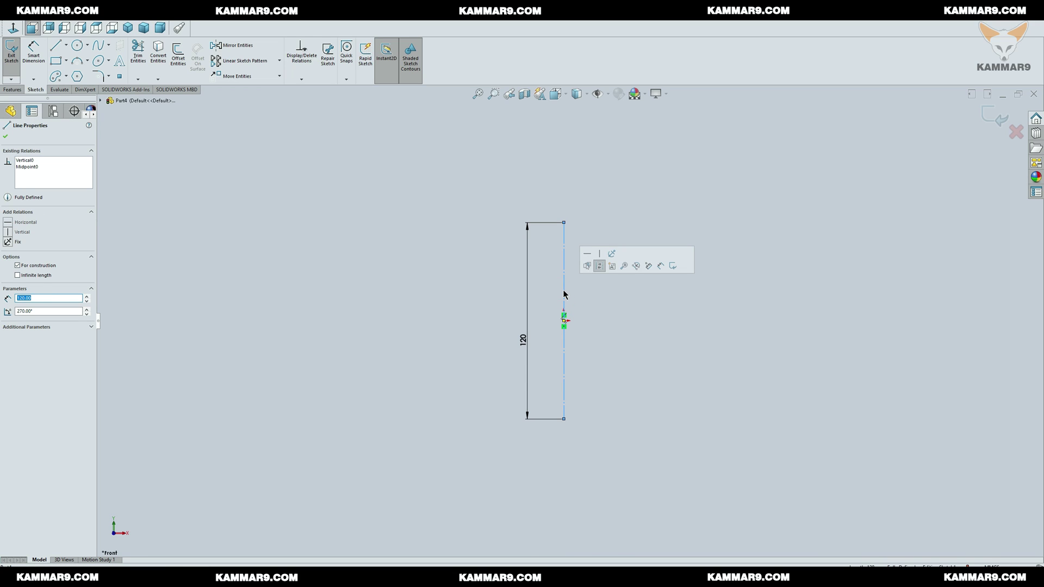
# Sketch three circles centred on the construction line: at its upper endpoint, about 26 mm above the origin, and at the origin
pyautogui.scroll(-4, 613, 288)
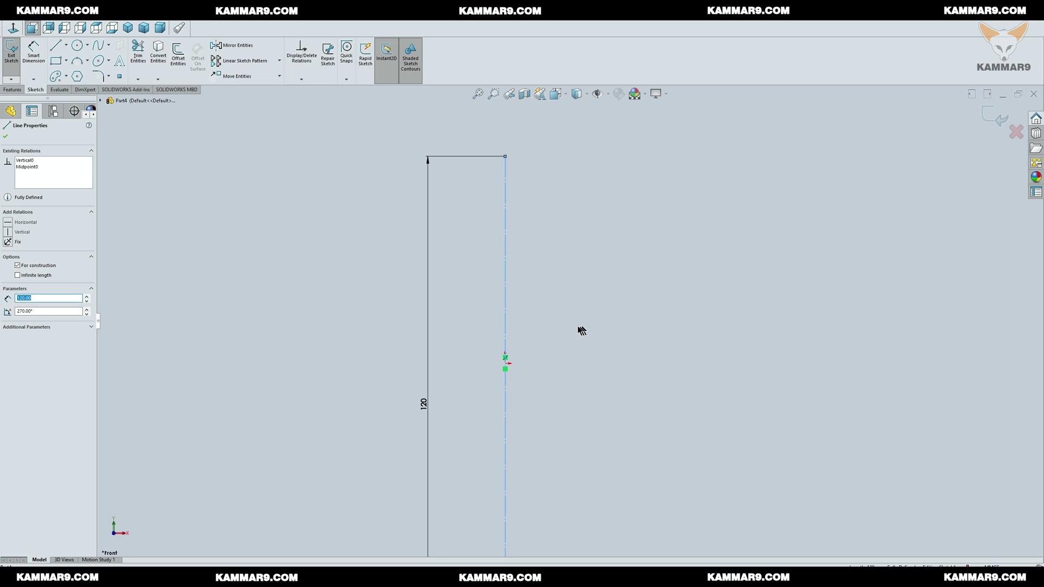
pyautogui.click(639, 298)
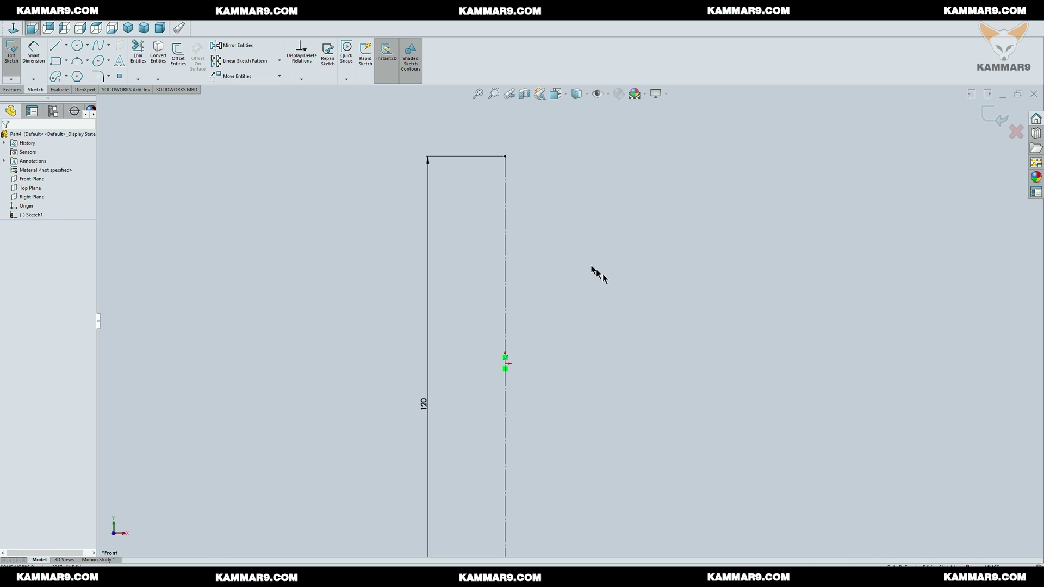
pyautogui.press('c')
pyautogui.click(505, 157)
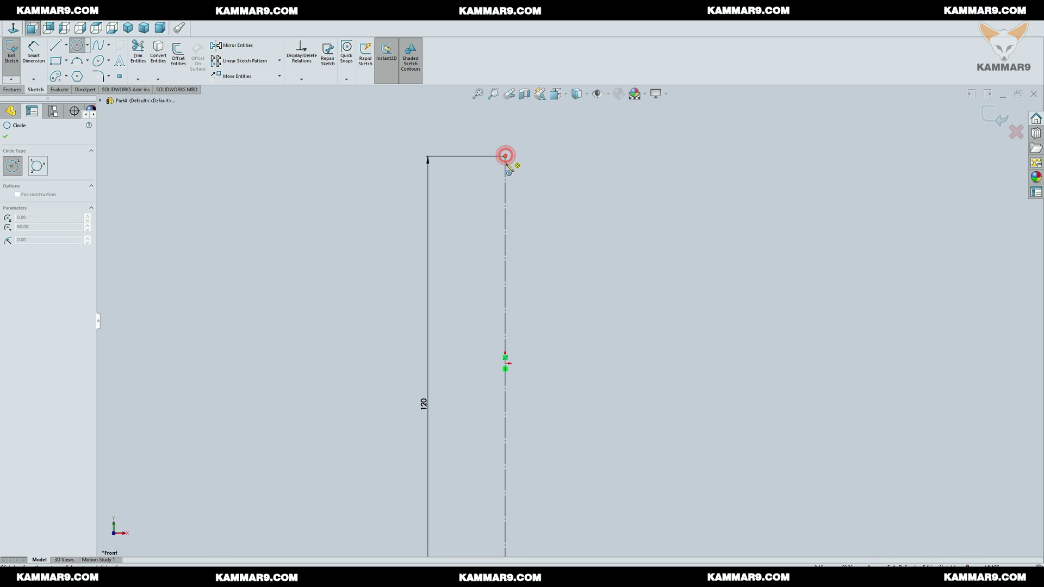
pyautogui.click(518, 170)
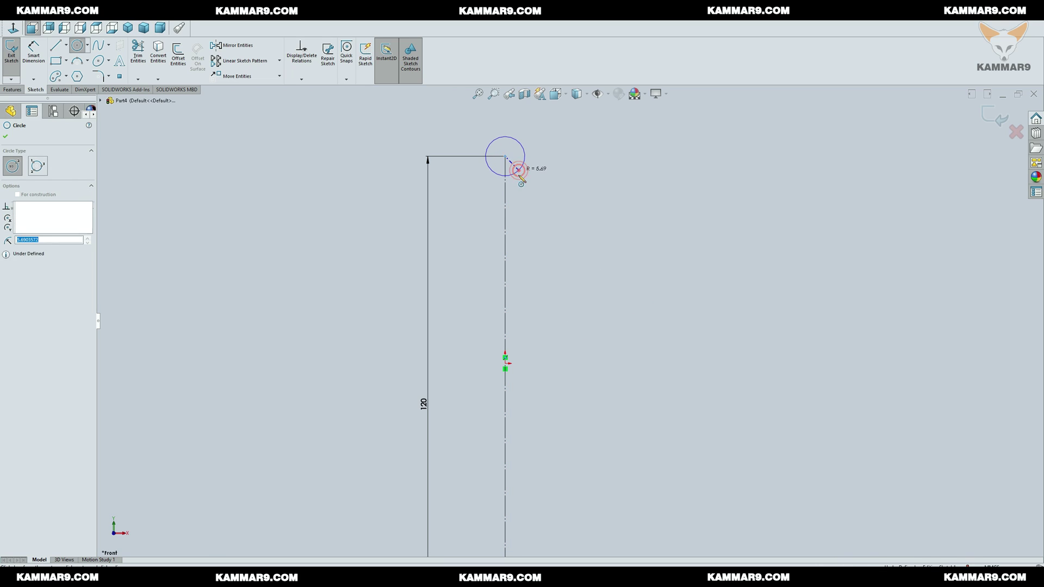
pyautogui.click(505, 274)
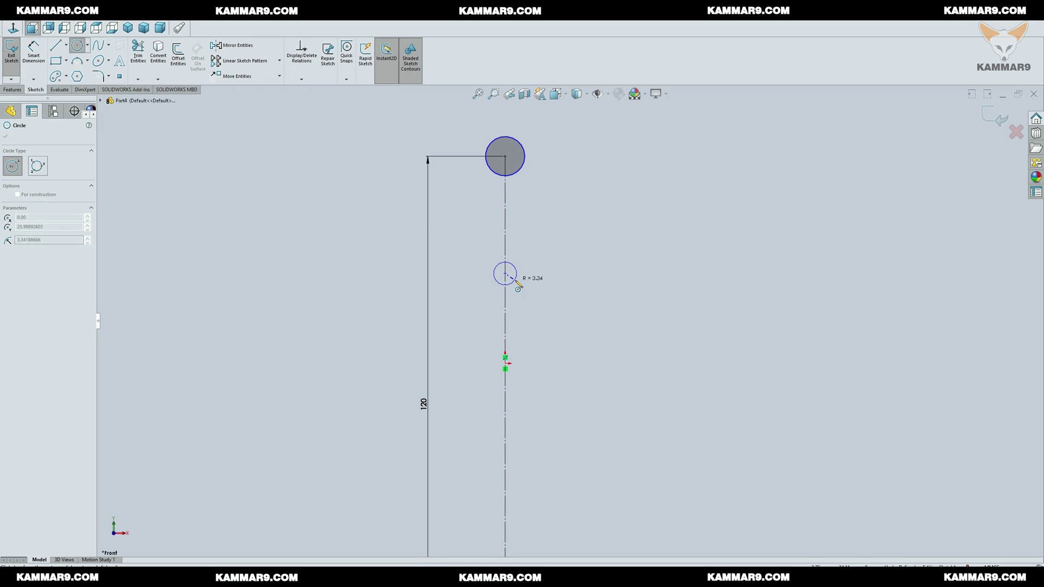
pyautogui.click(517, 278)
pyautogui.click(505, 363)
pyautogui.click(523, 352)
# Sketch two more circles on the construction line, one about 33 mm below the origin and one at the lower endpoint
pyautogui.scroll(3, 560, 319)
pyautogui.scroll(-3, 539, 408)
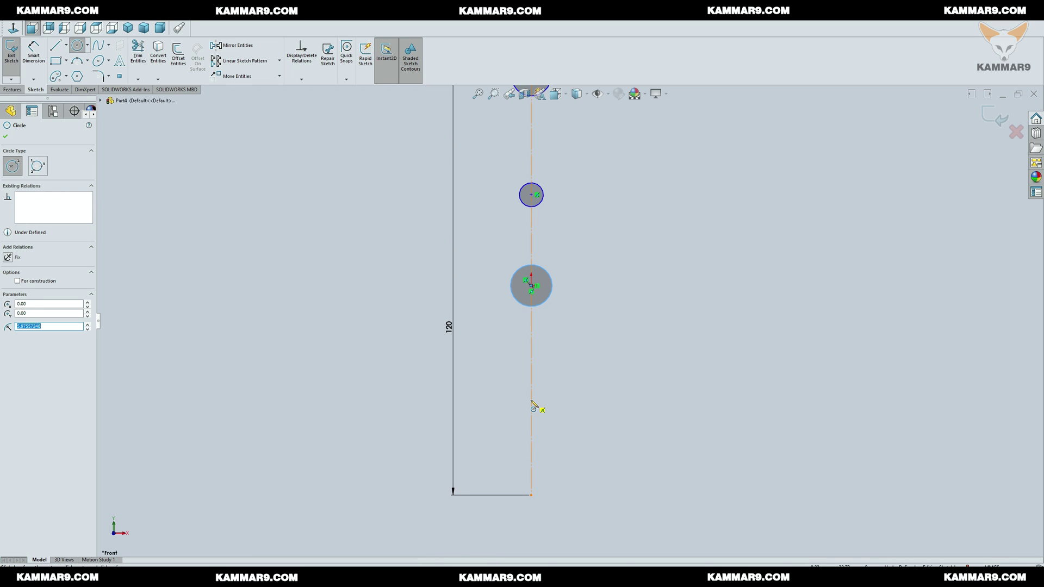
pyautogui.click(532, 400)
pyautogui.click(540, 409)
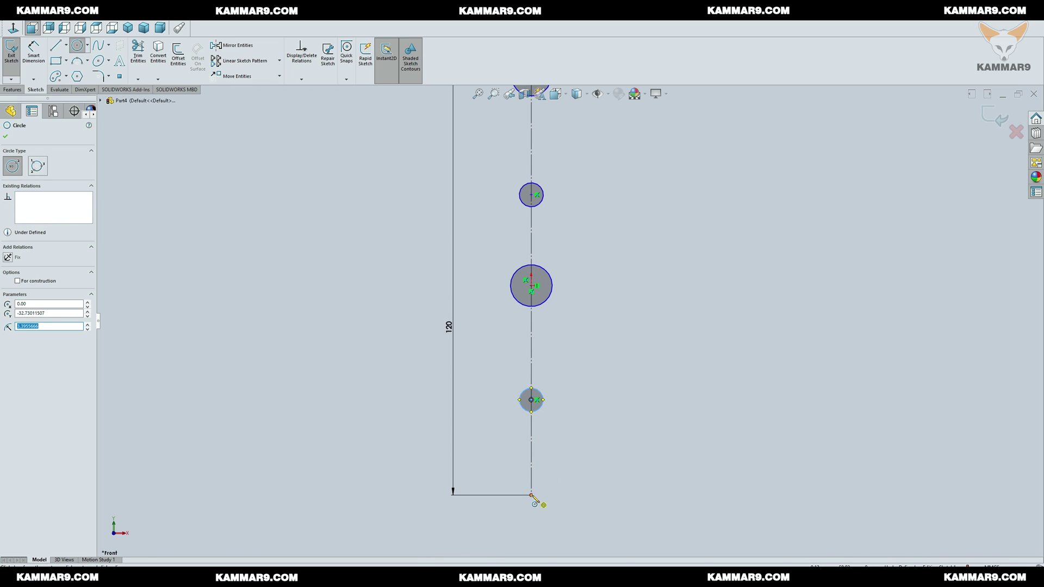
pyautogui.click(531, 495)
pyautogui.click(544, 502)
pyautogui.press('Escape')
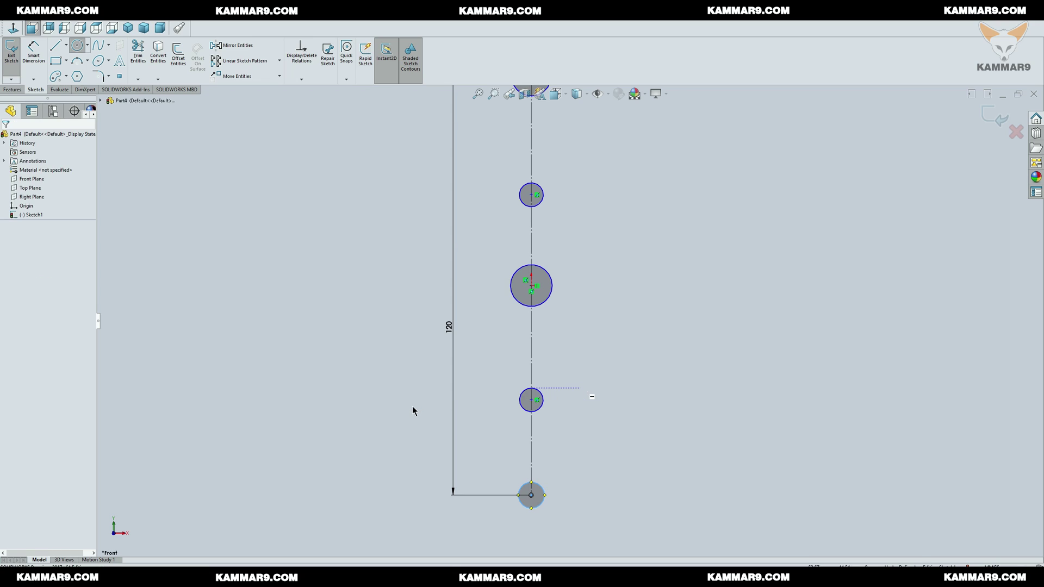
# Apply an Equal relation to all five circles
pyautogui.scroll(4, 572, 315)
pyautogui.scroll(-2, 613, 273)
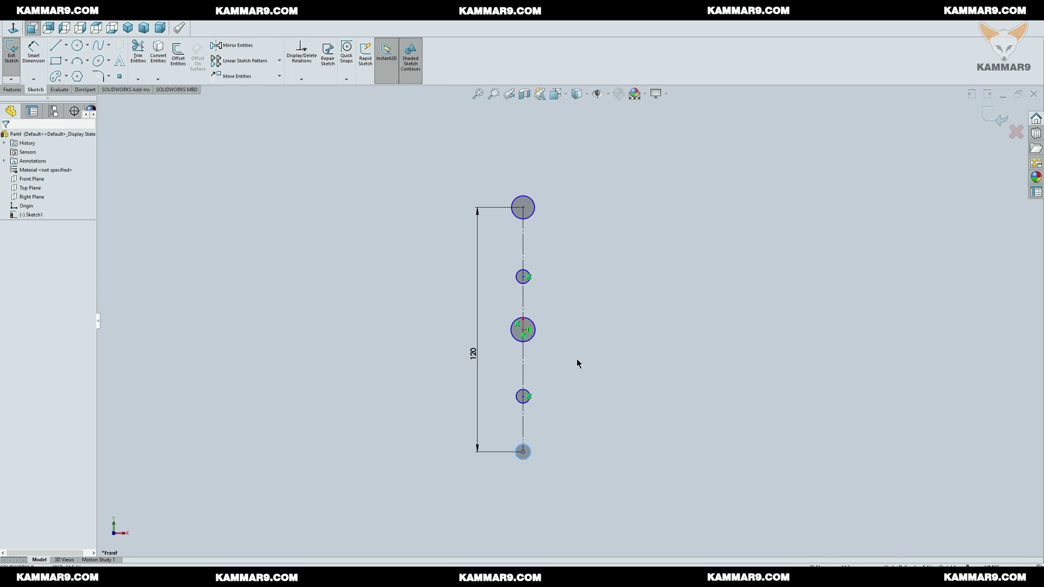
pyautogui.click(526, 400)
pyautogui.keyDown('ctrl'); pyautogui.click(534, 339); pyautogui.keyUp('ctrl')
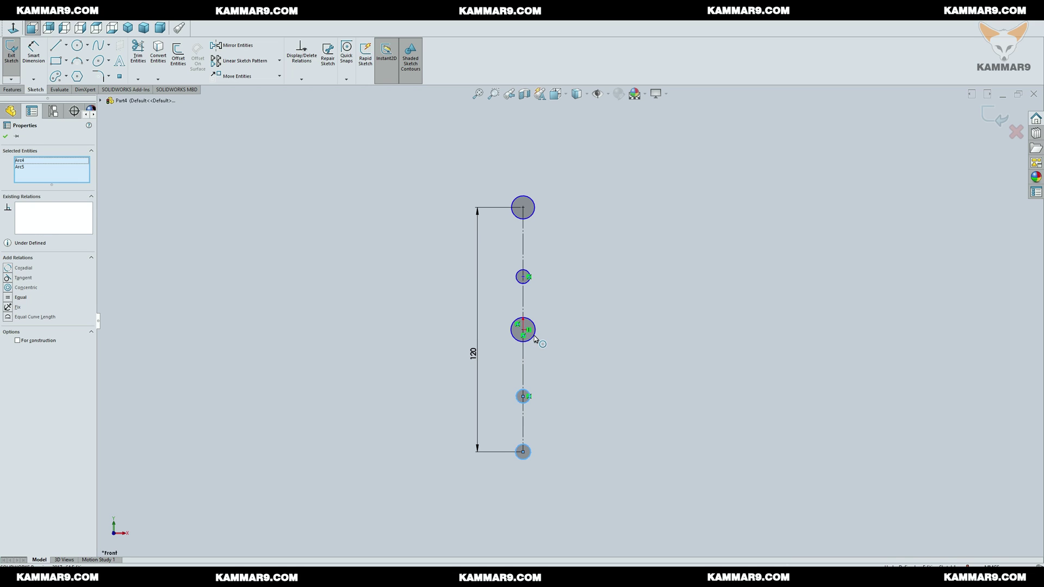
pyautogui.keyDown('ctrl'); pyautogui.click(534, 336); pyautogui.keyUp('ctrl')
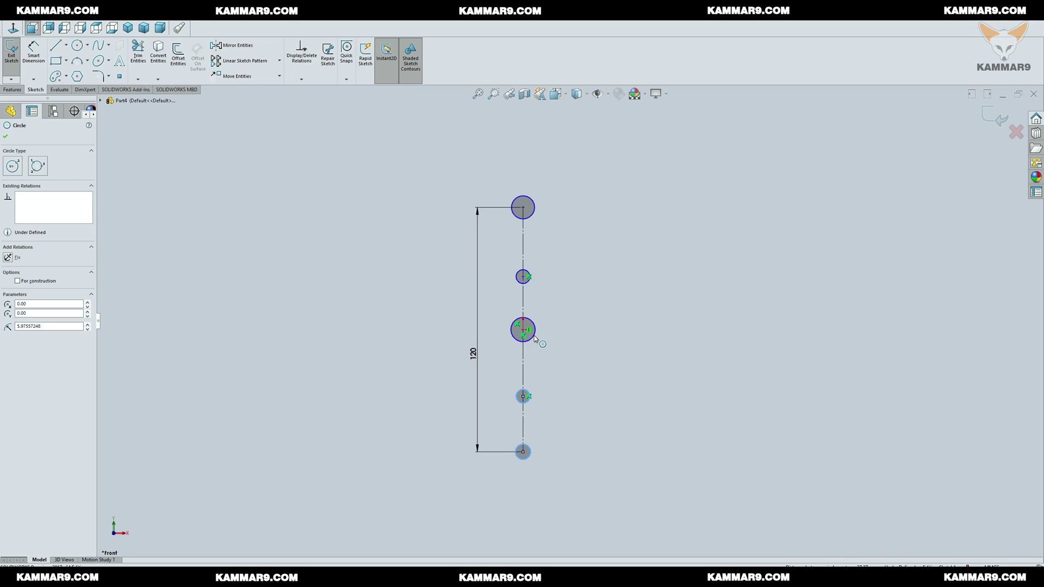
pyautogui.keyDown('ctrl'); pyautogui.click(527, 282); pyautogui.keyUp('ctrl')
pyautogui.keyDown('ctrl'); pyautogui.click(528, 284); pyautogui.keyUp('ctrl')
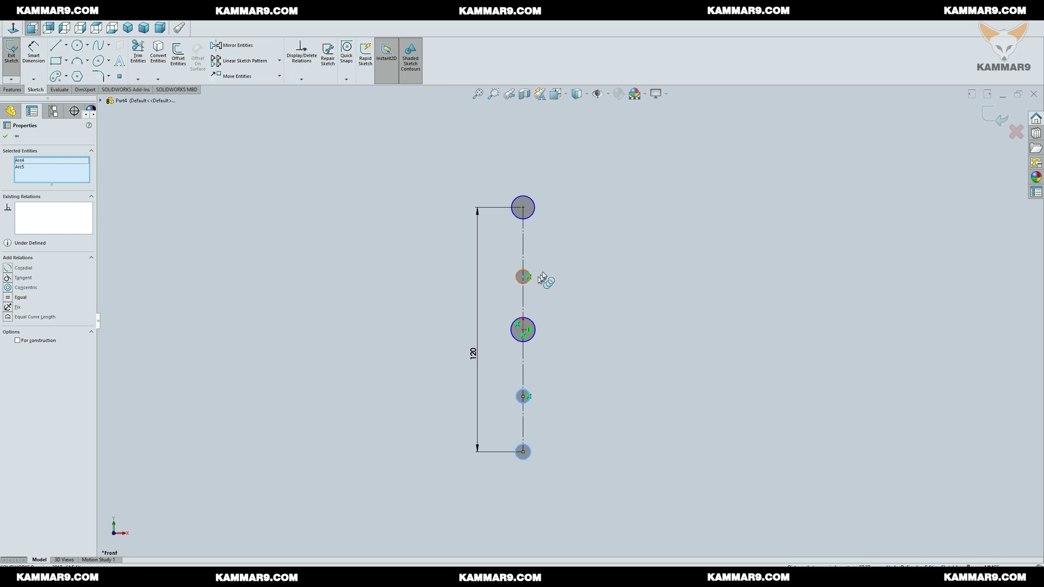
pyautogui.keyDown('ctrl'); pyautogui.click(532, 217); pyautogui.keyUp('ctrl')
pyautogui.keyDown('ctrl'); pyautogui.click(536, 338); pyautogui.keyUp('ctrl')
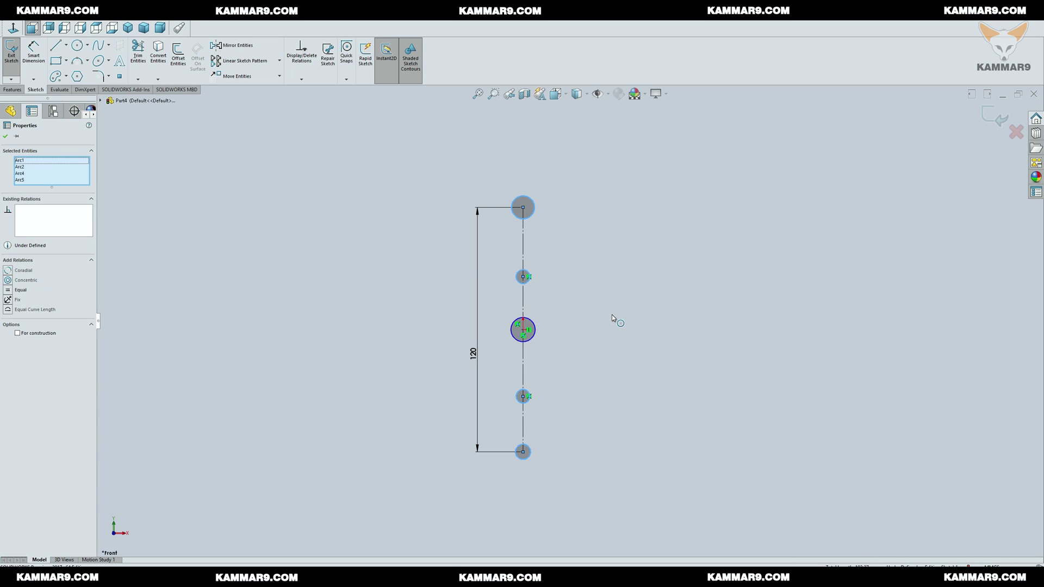
pyautogui.hotkey('ctrl', 'a')
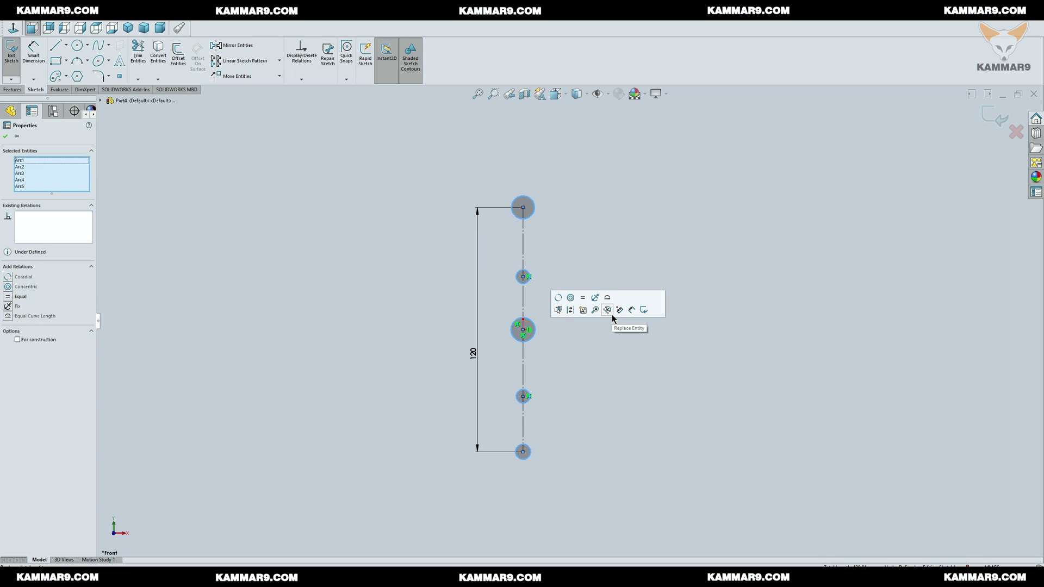
pyautogui.click(584, 299)
pyautogui.click(579, 422)
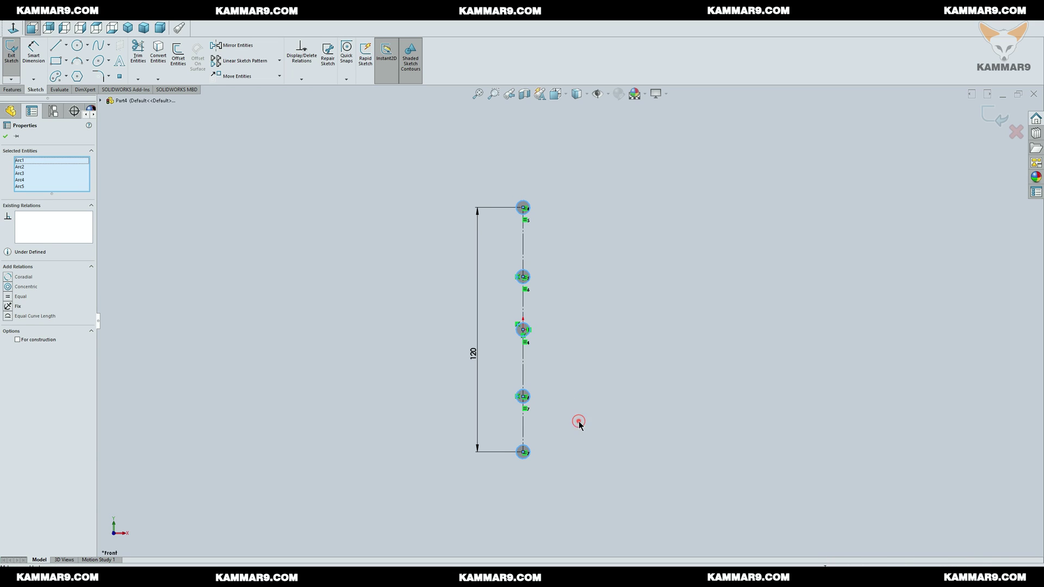
# Dimension the uppermost circle's diameter to 3 mm
pyautogui.moveTo(578, 424); pyautogui.dragTo(574, 405, button='right')
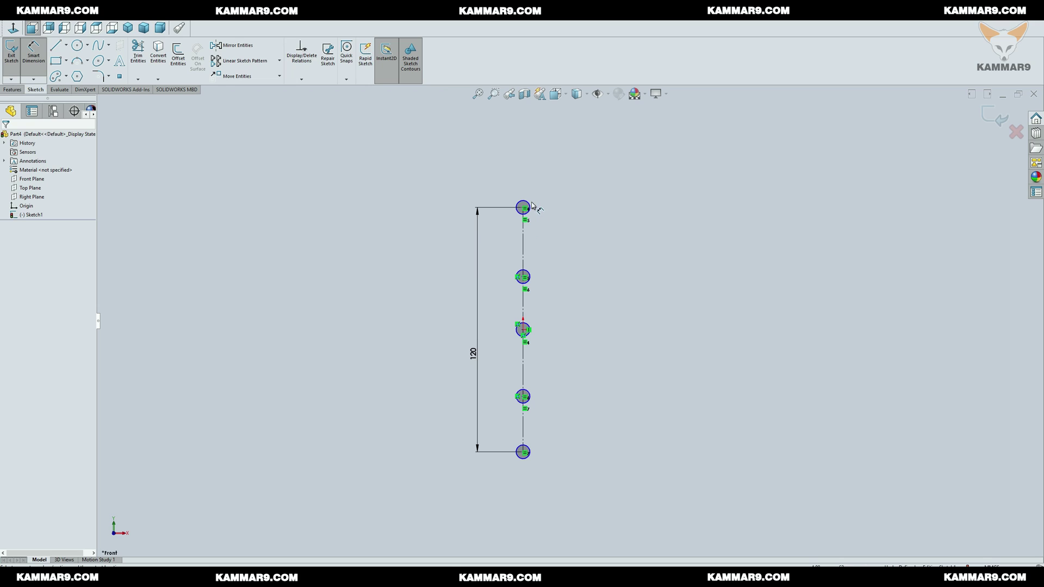
pyautogui.click(553, 198)
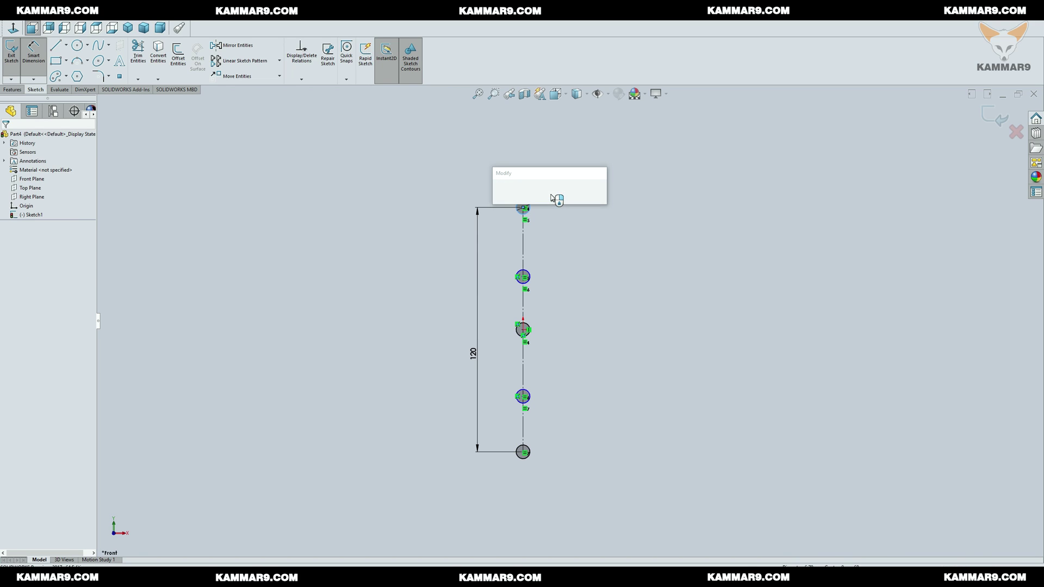
pyautogui.write('3.00mm')
pyautogui.press('Return')
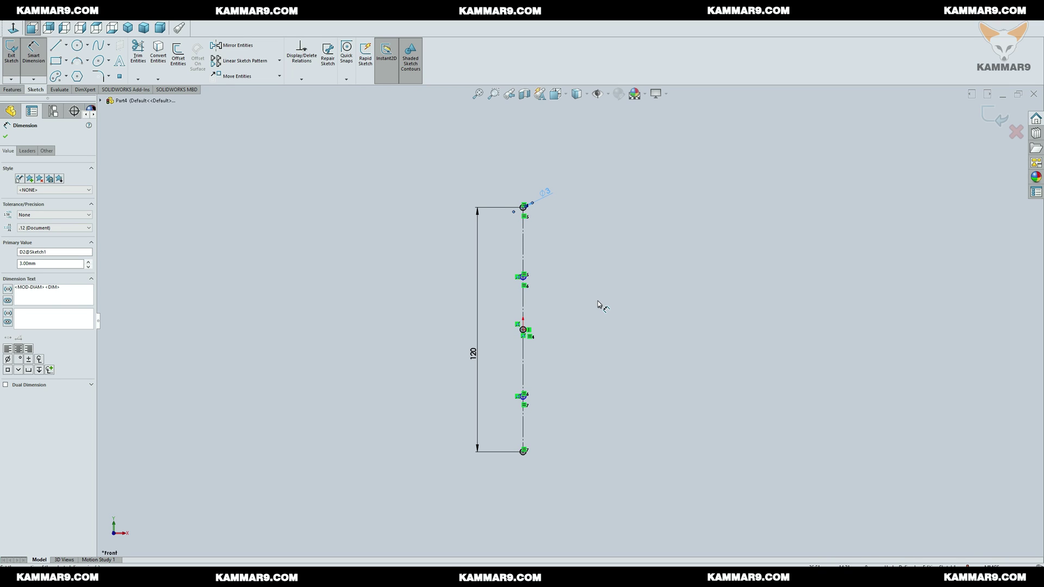
pyautogui.press('Escape')
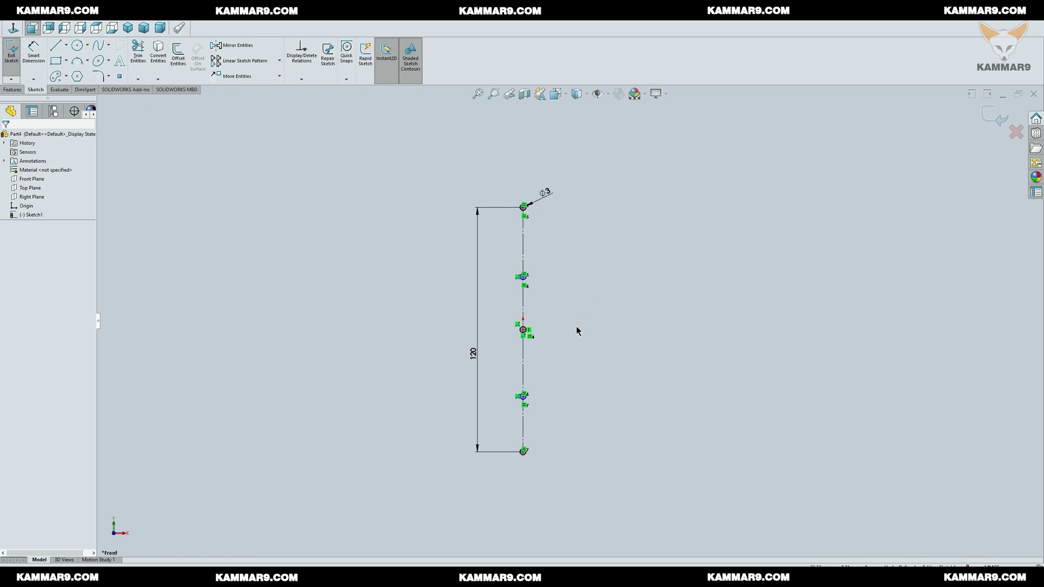
# Dimension the distance between the uppermost circle and the circle below it to 30 mm
pyautogui.click(527, 279)
pyautogui.click(526, 209)
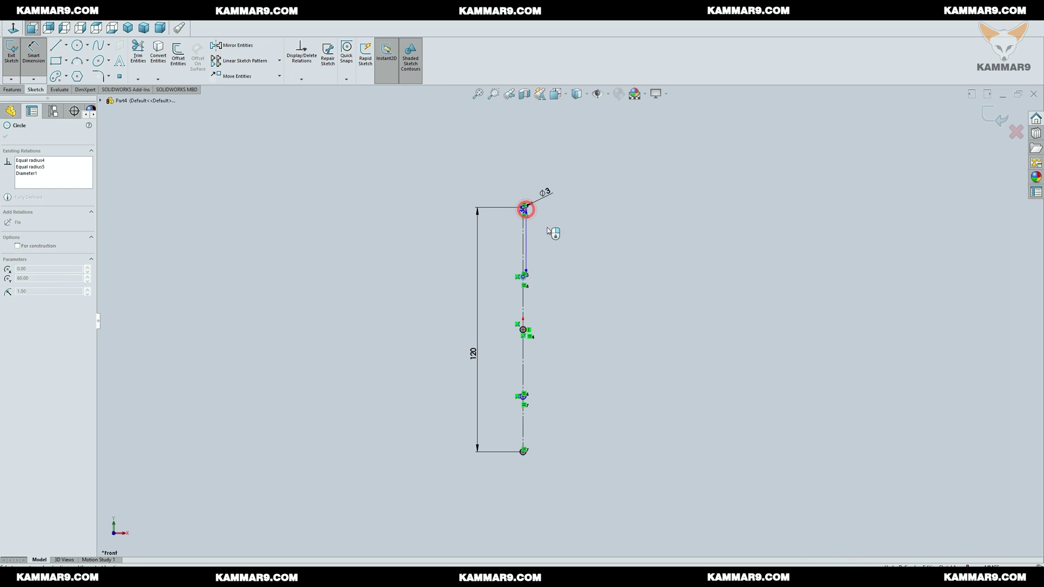
pyautogui.click(555, 235)
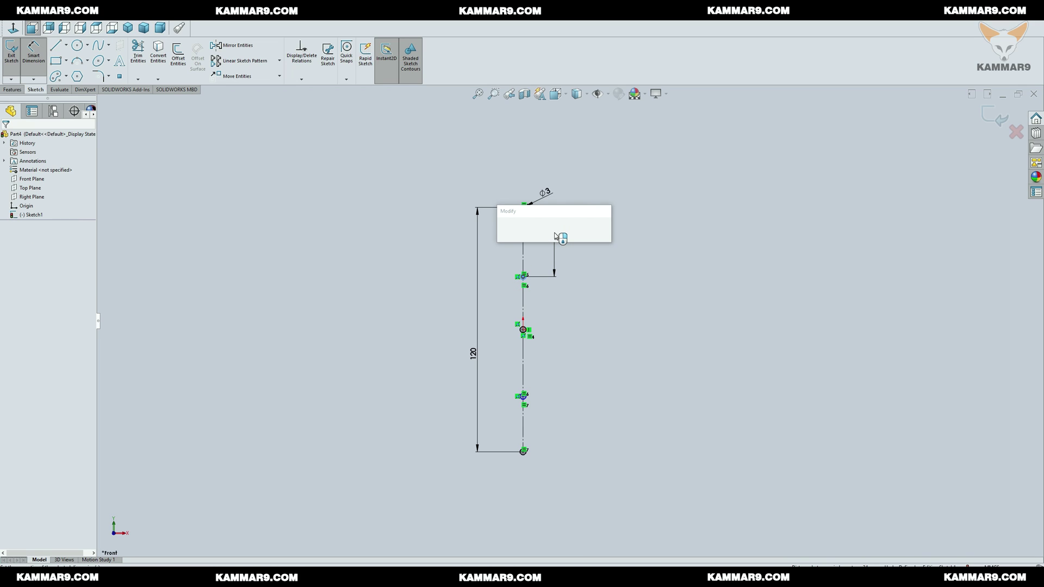
pyautogui.press('Return')
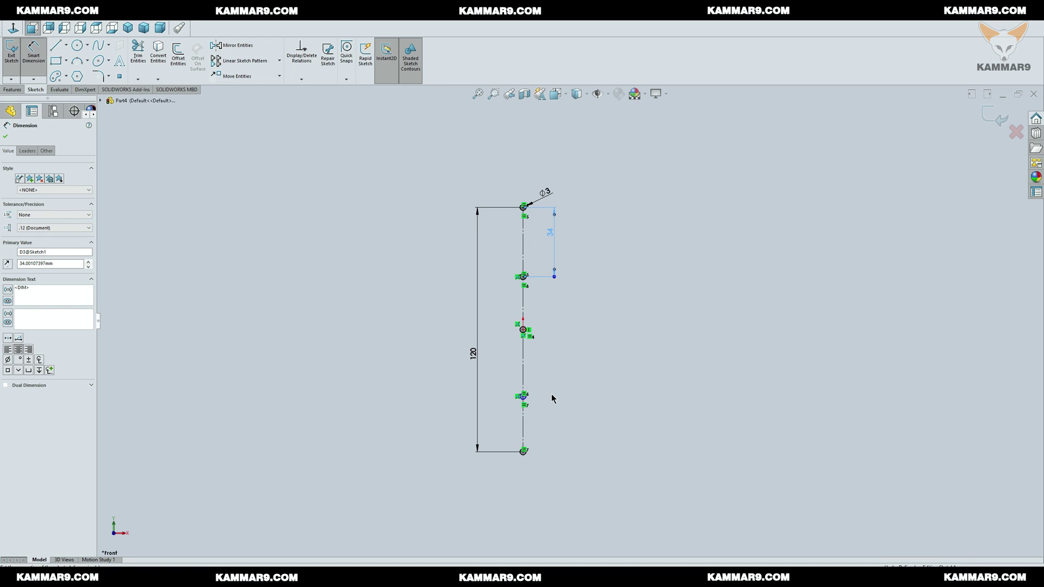
# Dimension the distance between the two lowest circles to 30 mm and leave the dimension command
pyautogui.click(526, 400)
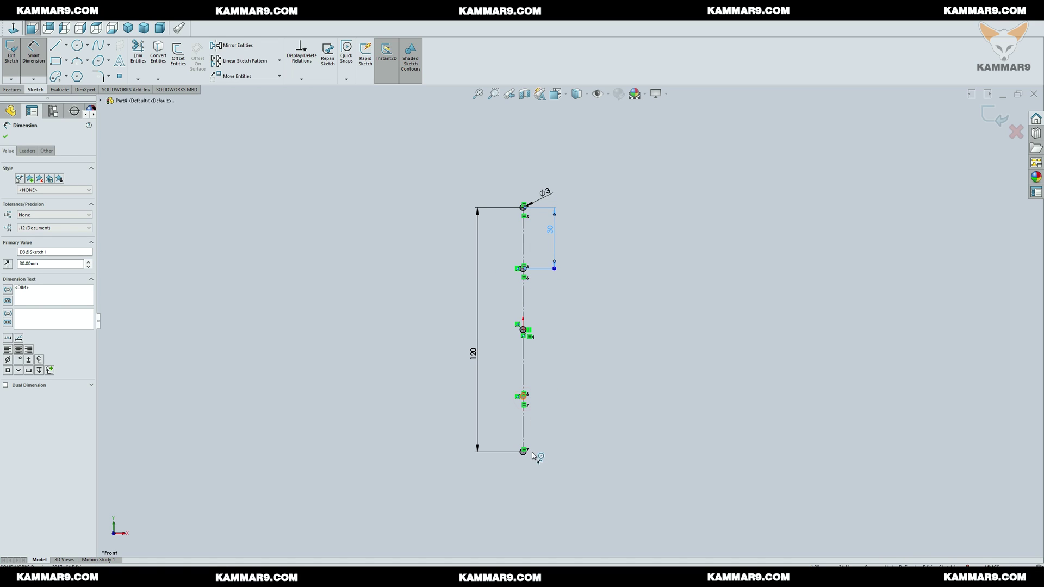
pyautogui.click(524, 452)
pyautogui.click(555, 441)
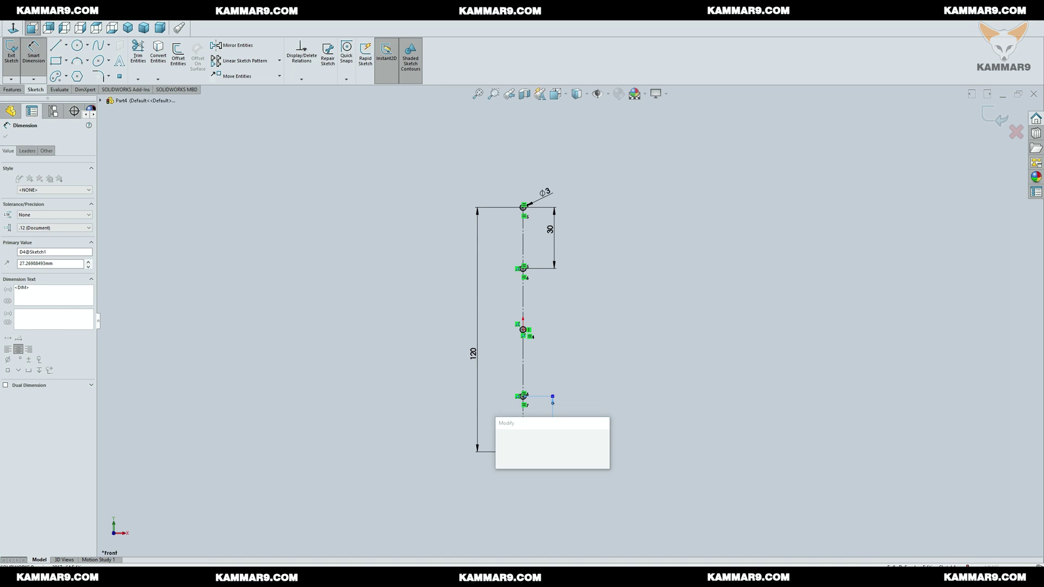
pyautogui.press('Return')
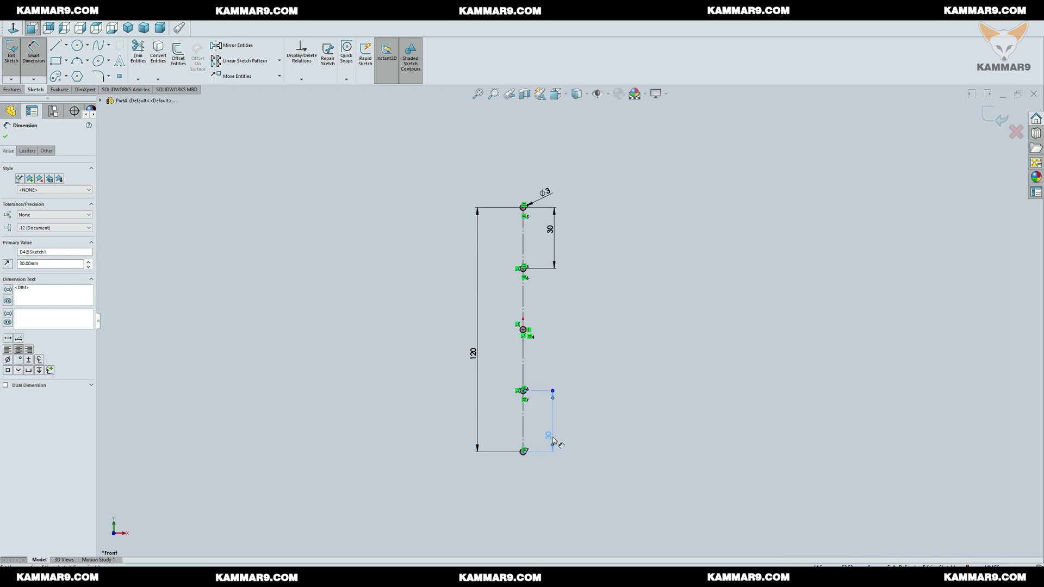
pyautogui.press('Escape')
pyautogui.click(587, 362)
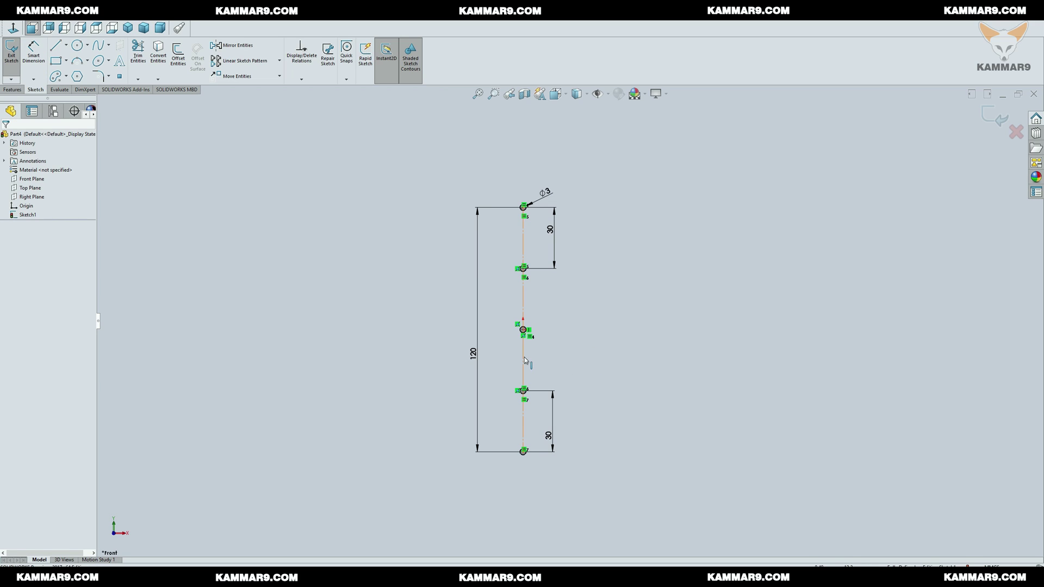
# Offset the vertical construction line by 4 mm in both directions, without capped ends
pyautogui.click(524, 357)
pyautogui.click(178, 54)
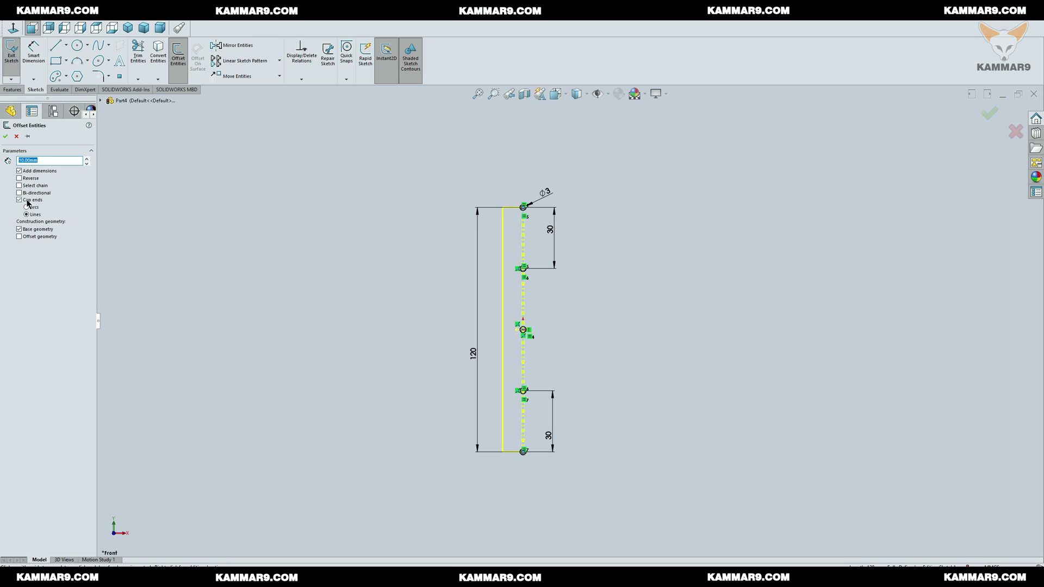
pyautogui.click(28, 202)
pyautogui.click(30, 231)
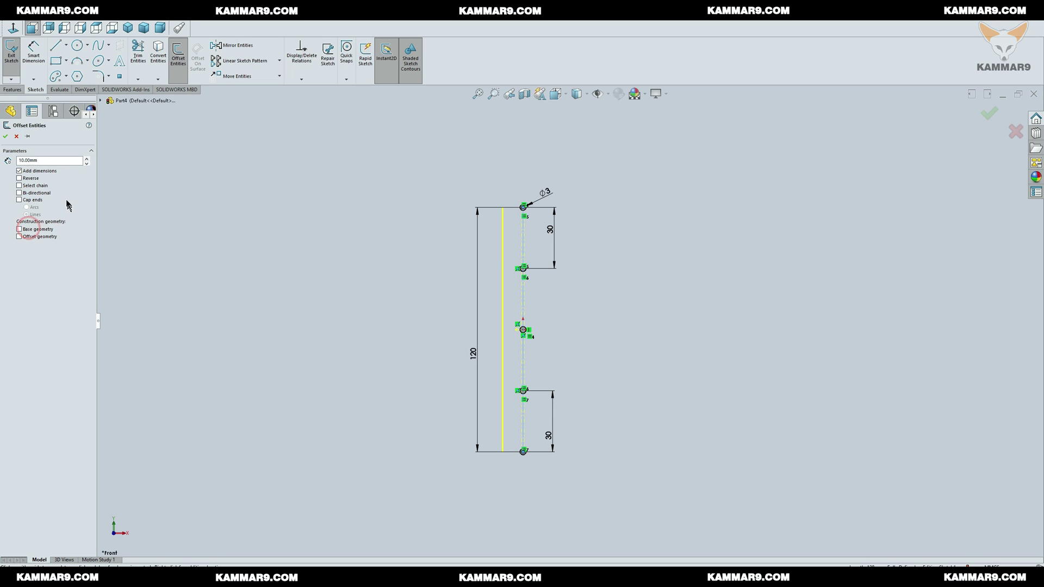
pyautogui.click(26, 179)
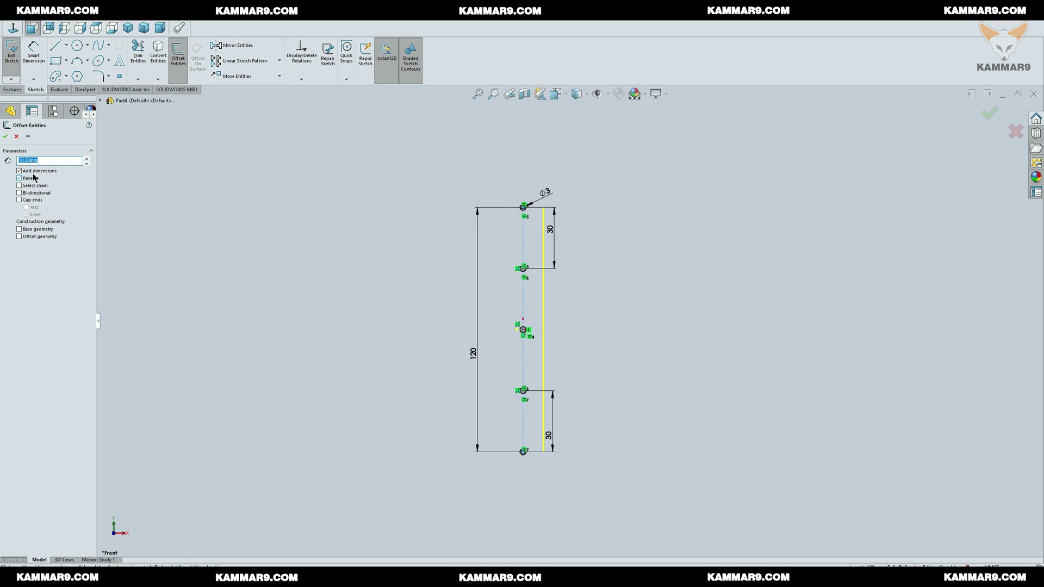
pyautogui.press('Return')
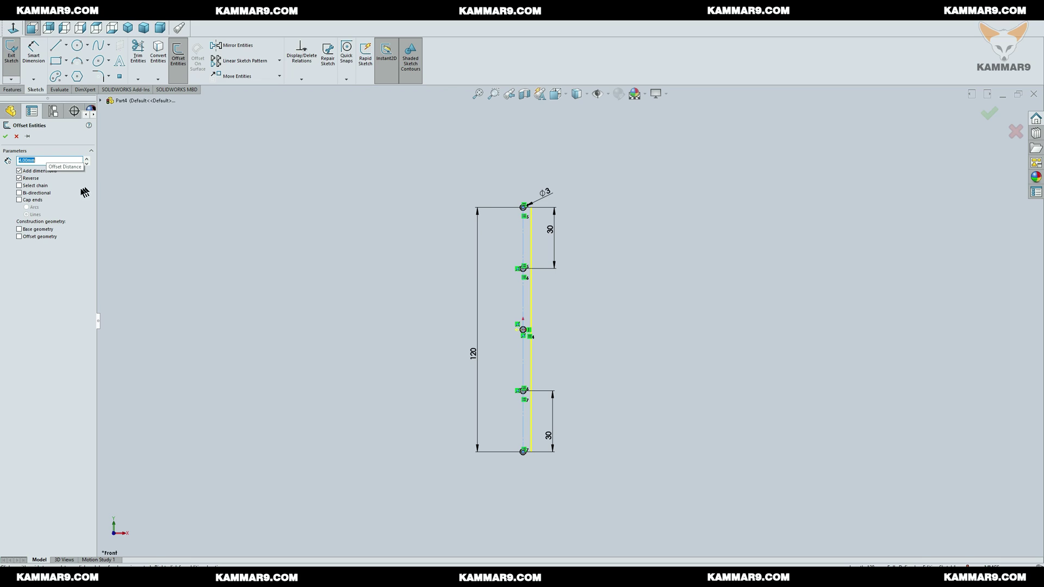
pyautogui.click(38, 193)
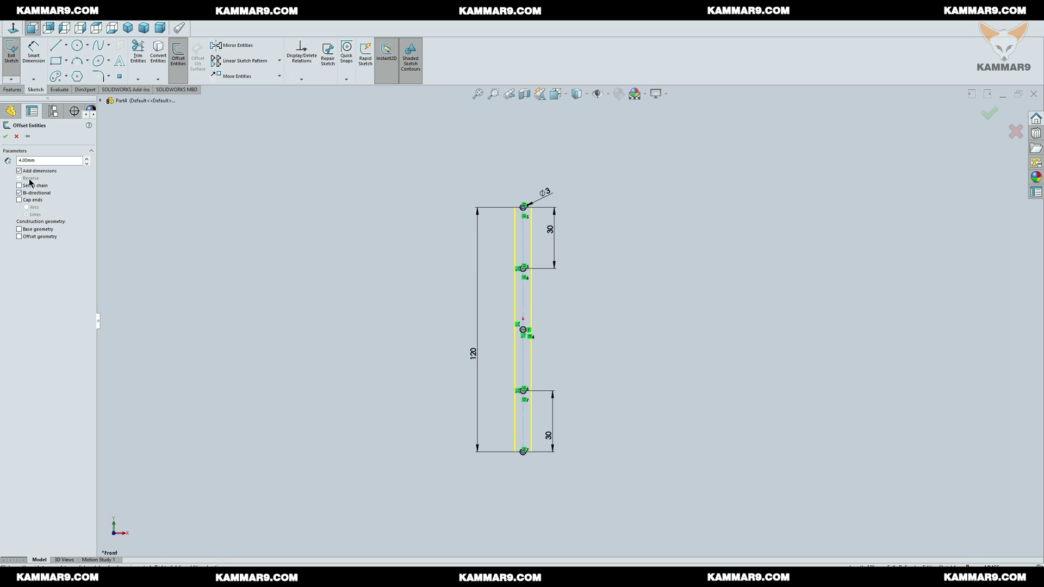
pyautogui.click(42, 231)
pyautogui.click(42, 230)
pyautogui.click(19, 143)
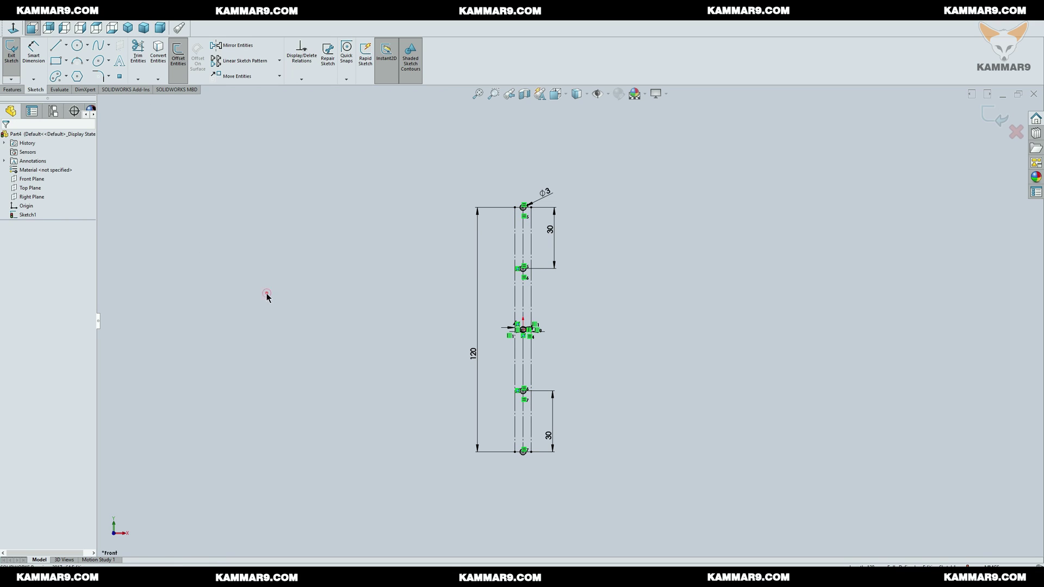
# Convert the offset line right of the circles from construction geometry into a solid sketch line
pyautogui.scroll(-4, 570, 354)
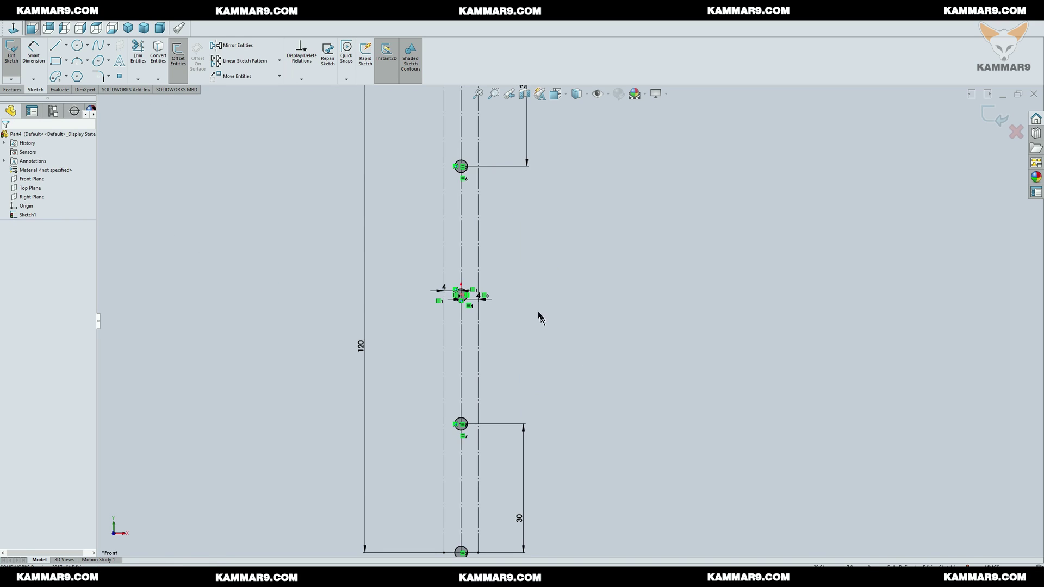
pyautogui.click(479, 265)
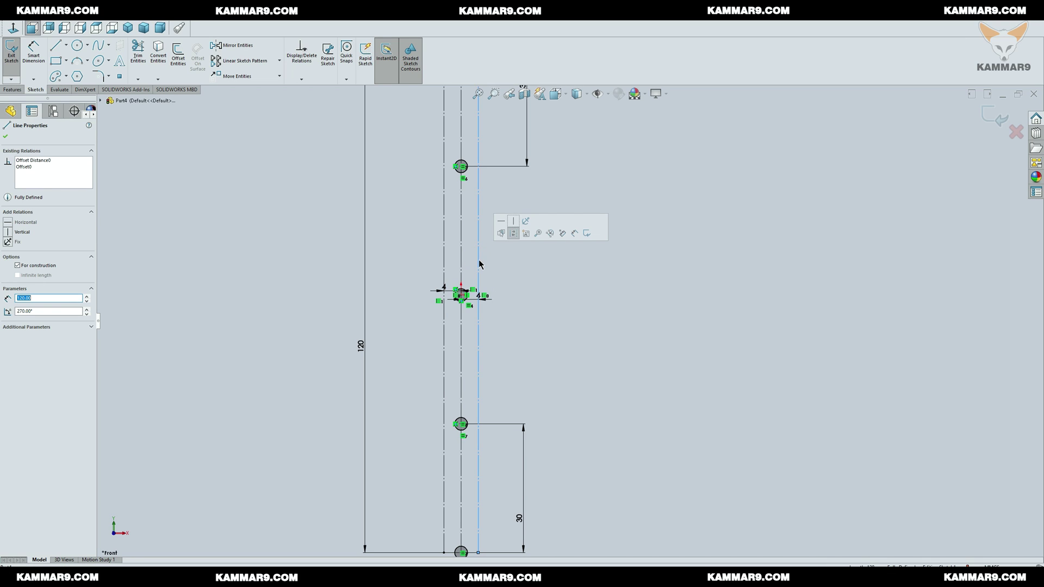
pyautogui.click(513, 234)
pyautogui.click(523, 291)
pyautogui.scroll(3, 534, 327)
pyautogui.scroll(2, 570, 324)
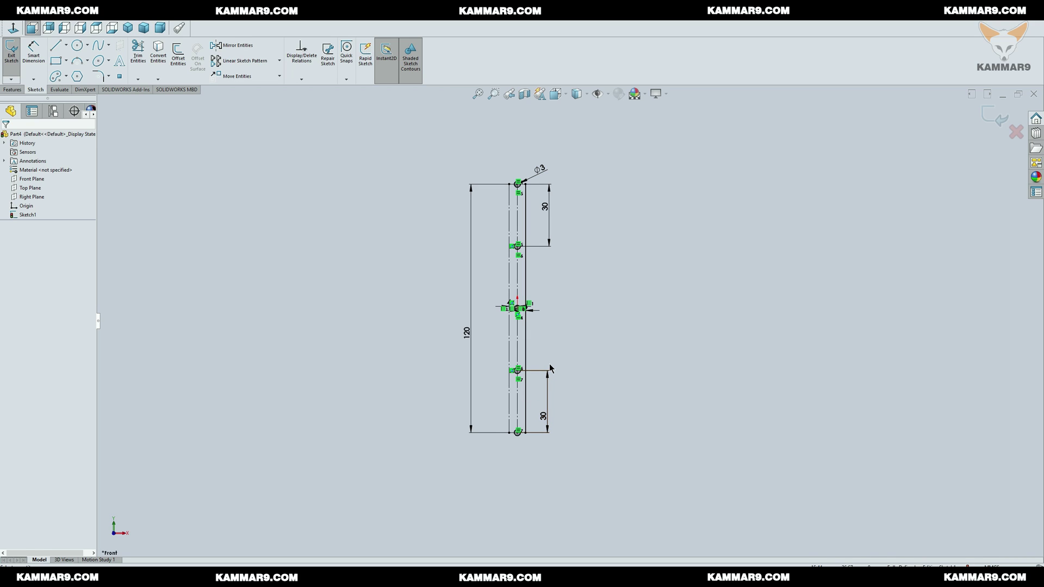
# Sketch a three-point arc joining the left offset line's upper and lower endpoints, bulging outward with a radius of about 194 mm
pyautogui.scroll(-2, 551, 369)
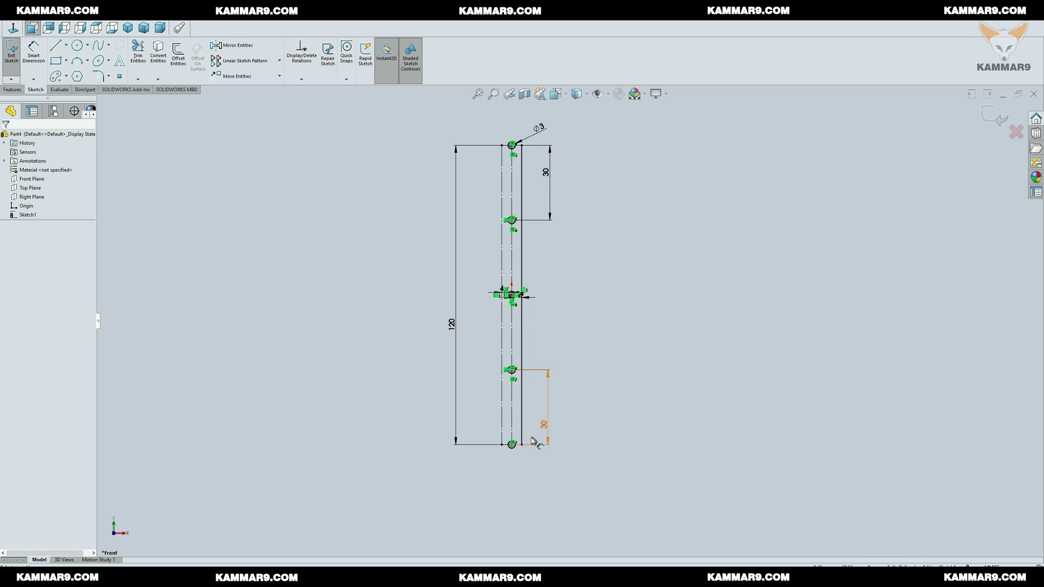
pyautogui.scroll(-4, 523, 442)
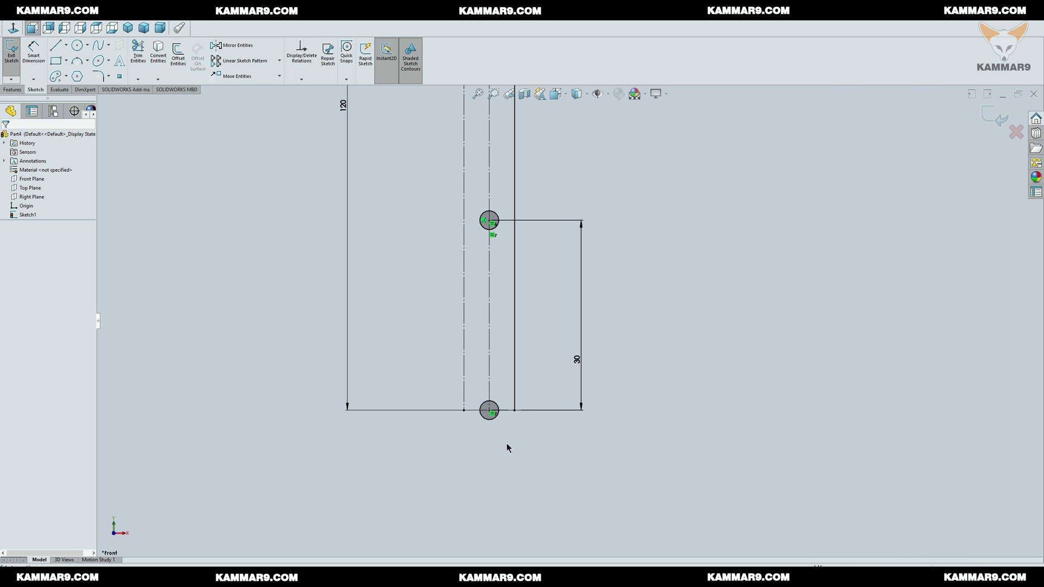
pyautogui.scroll(7, 484, 472)
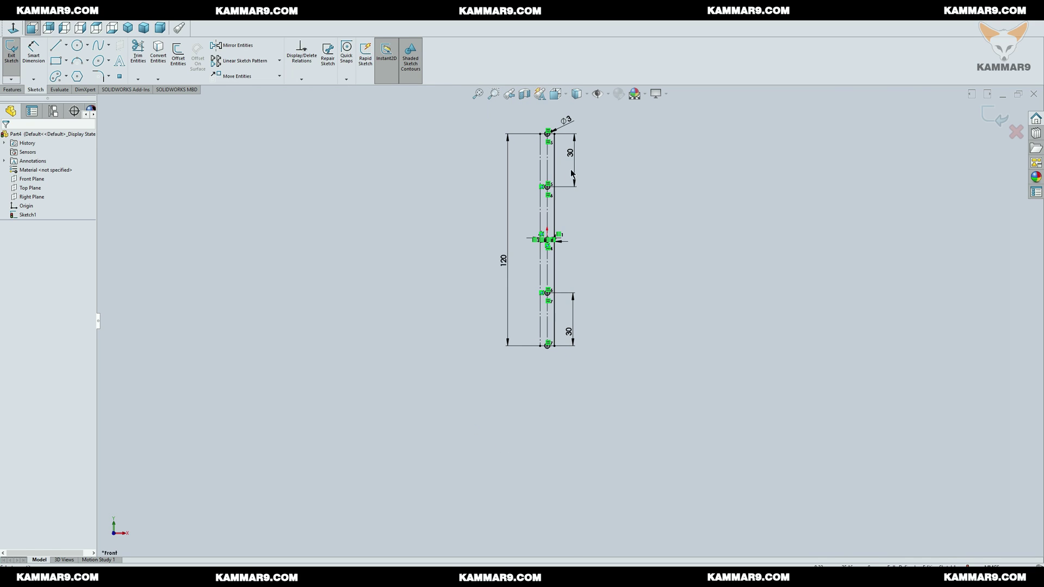
pyautogui.scroll(-2, 574, 166)
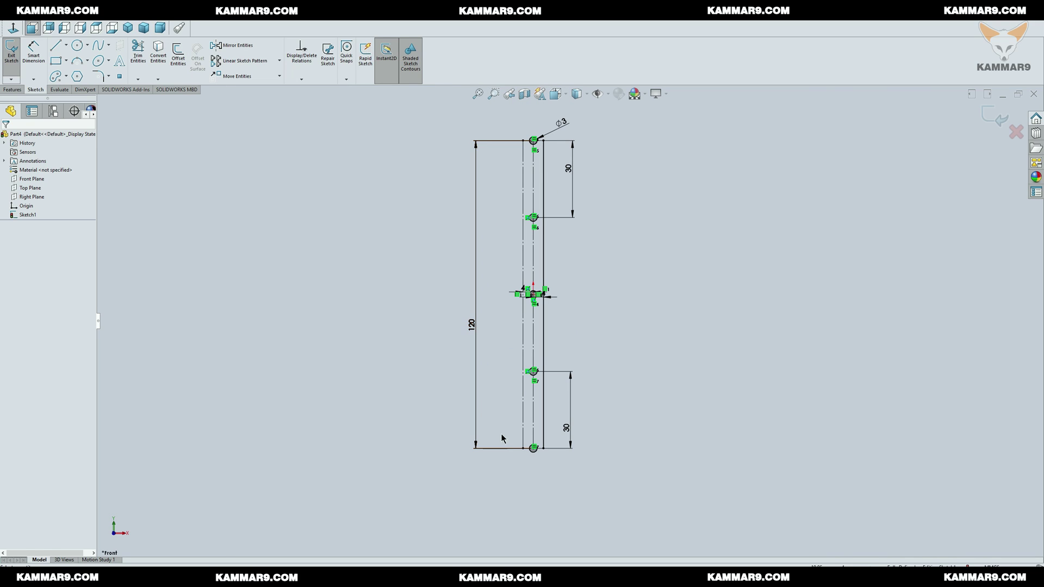
pyautogui.click(77, 60)
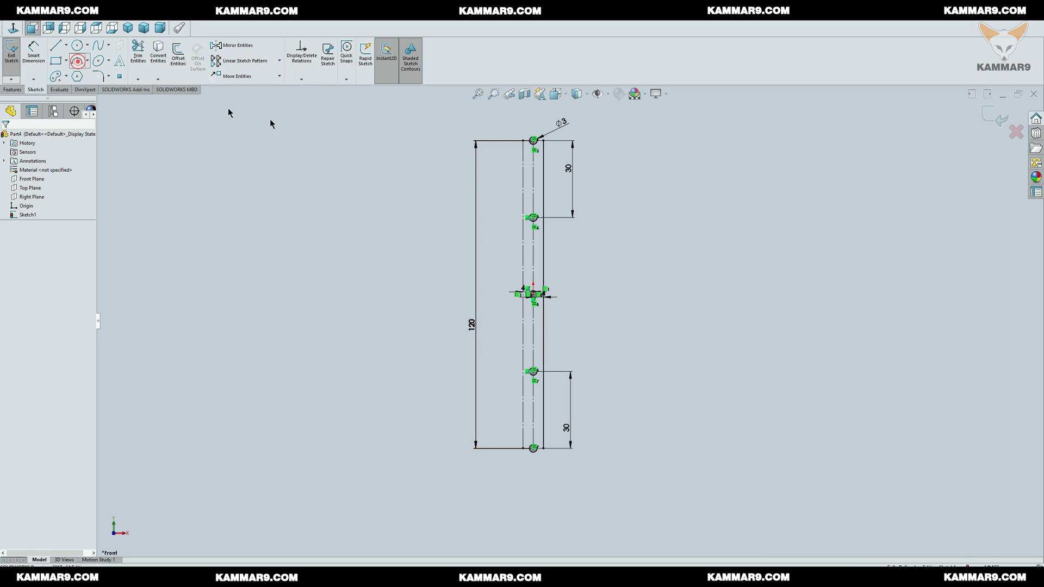
pyautogui.click(524, 141)
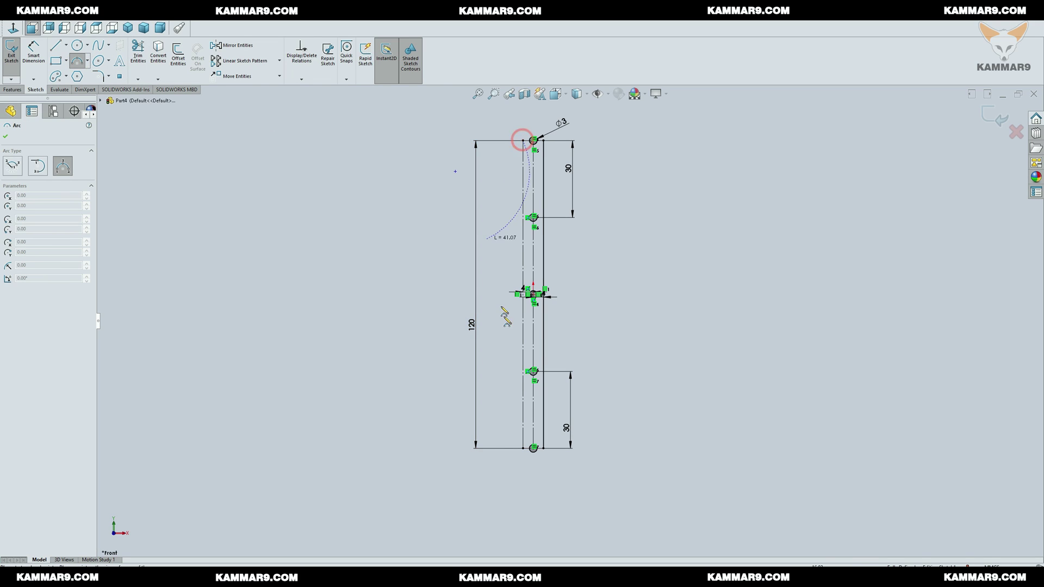
pyautogui.click(524, 448)
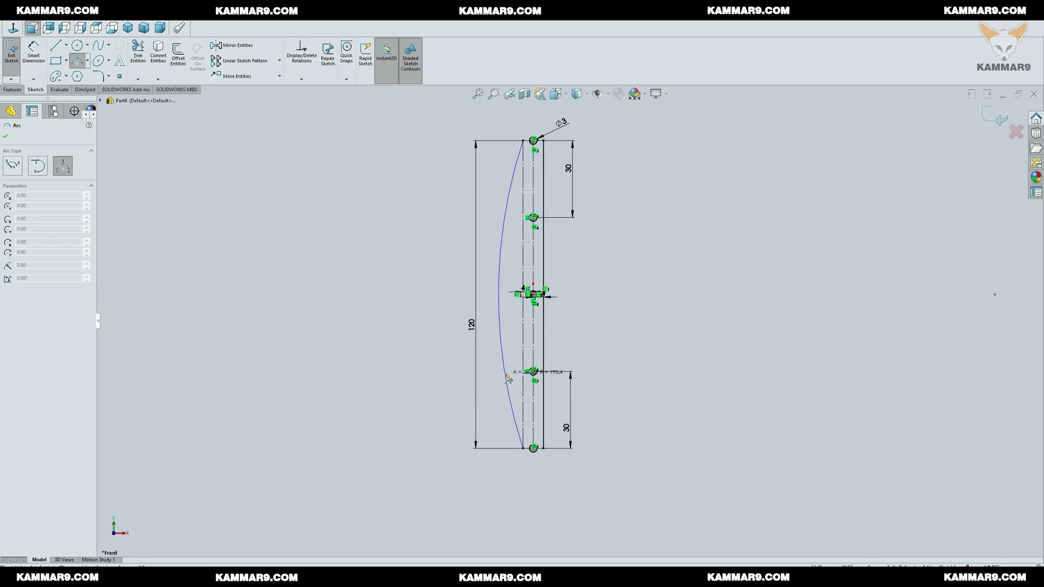
pyautogui.click(499, 294)
# Dimension the large side arc's radius to 220 mm
pyautogui.moveTo(636, 424); pyautogui.dragTo(655, 323, button='right')
pyautogui.click(502, 329)
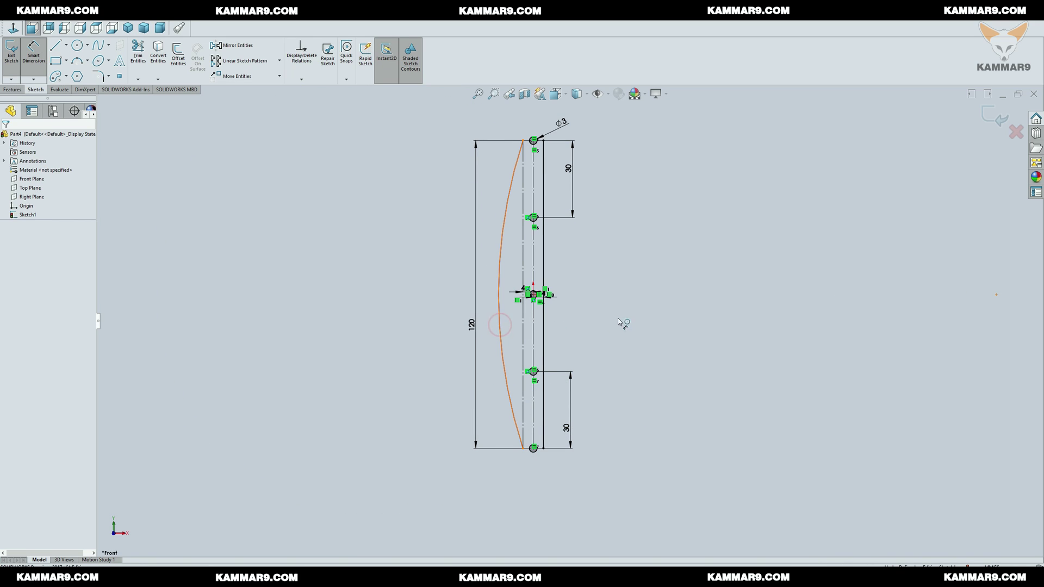
pyautogui.click(638, 321)
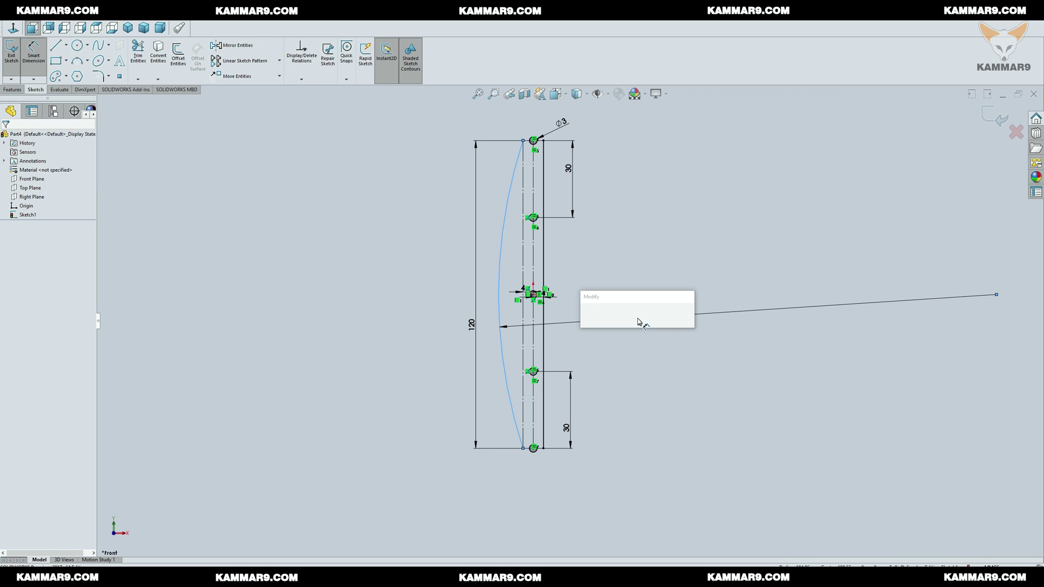
pyautogui.write('220')
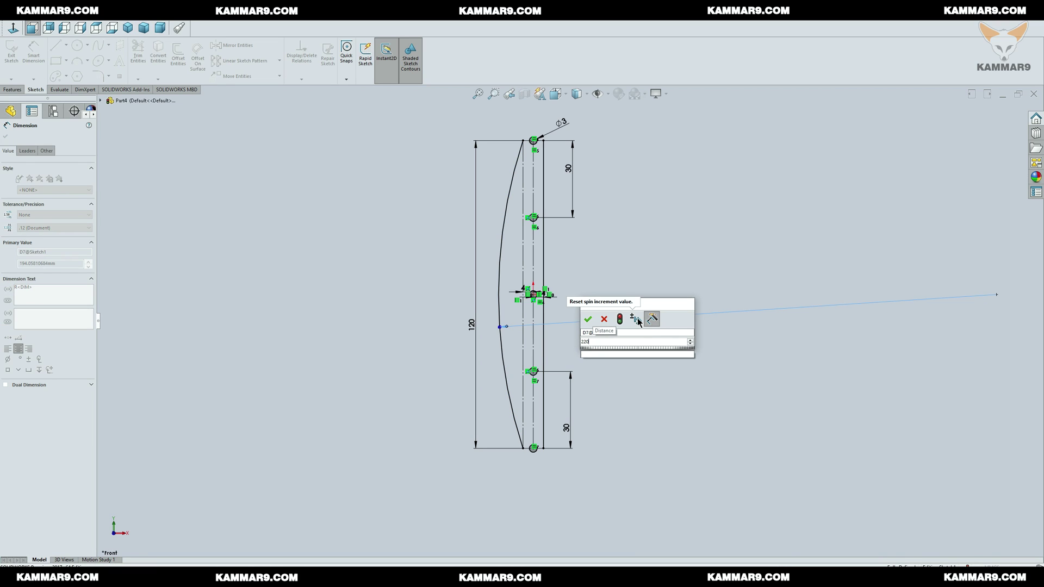
pyautogui.press('Return')
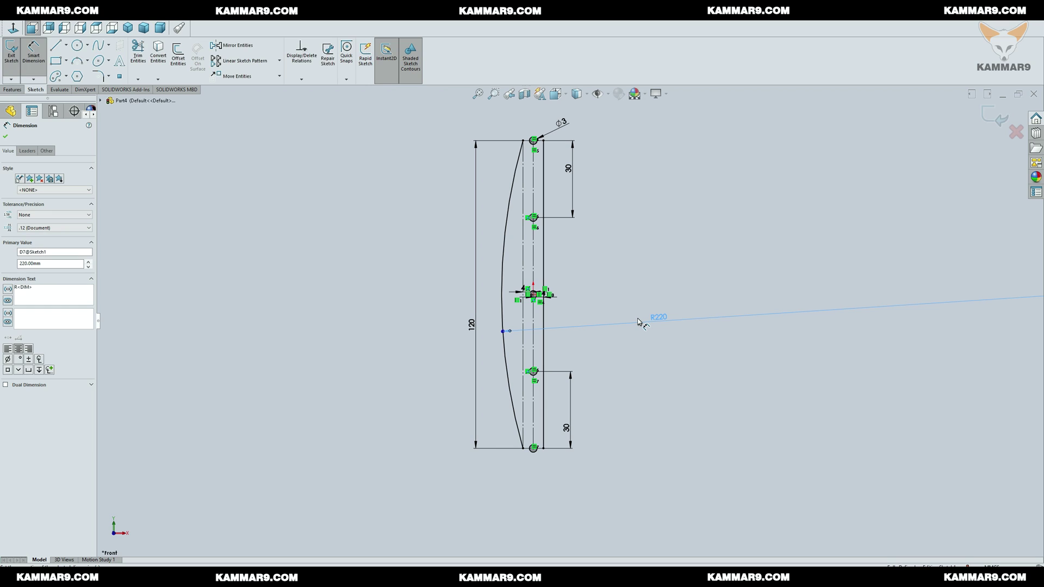
# Close the profile's upper end with a tangent arc from the solid line's endpoint to the large arc's endpoint
pyautogui.scroll(-3, 568, 267)
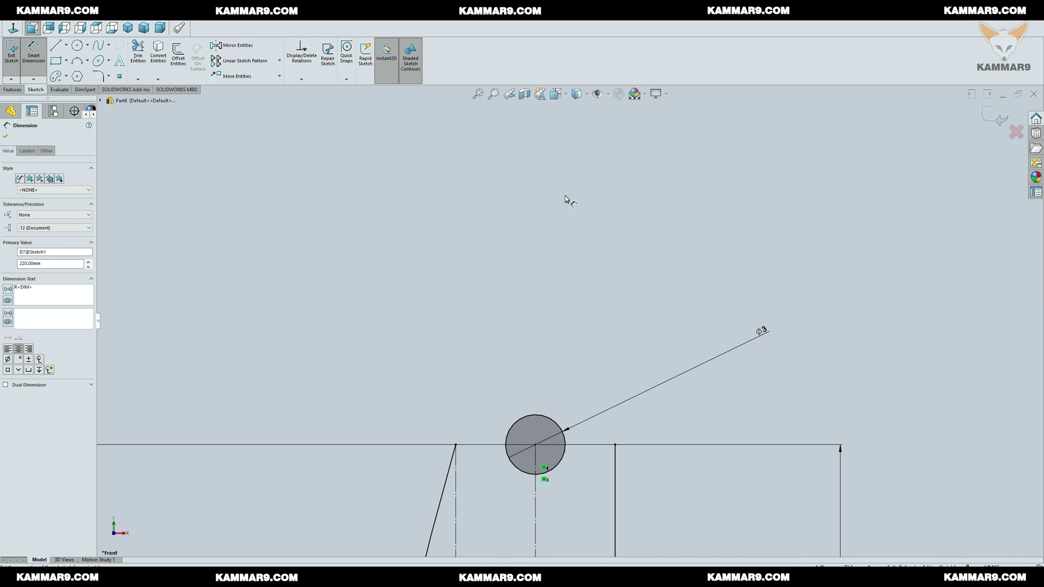
pyautogui.click(78, 62)
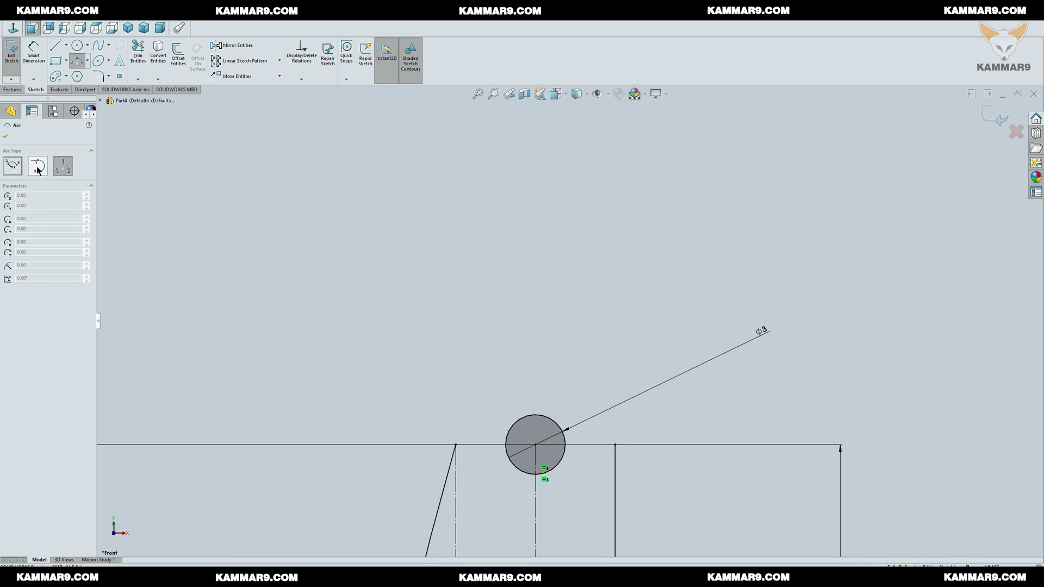
pyautogui.click(38, 169)
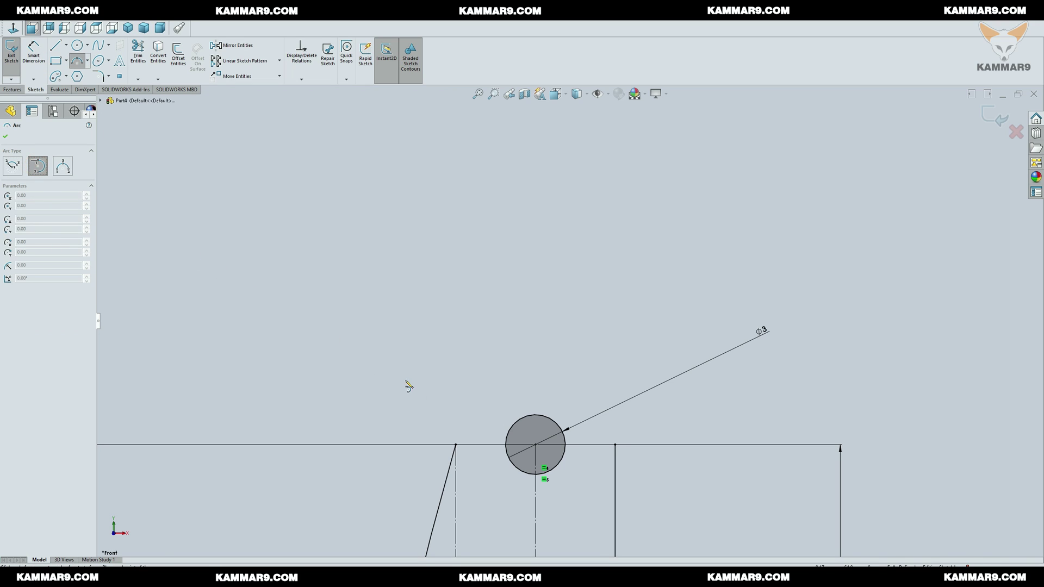
pyautogui.click(616, 446)
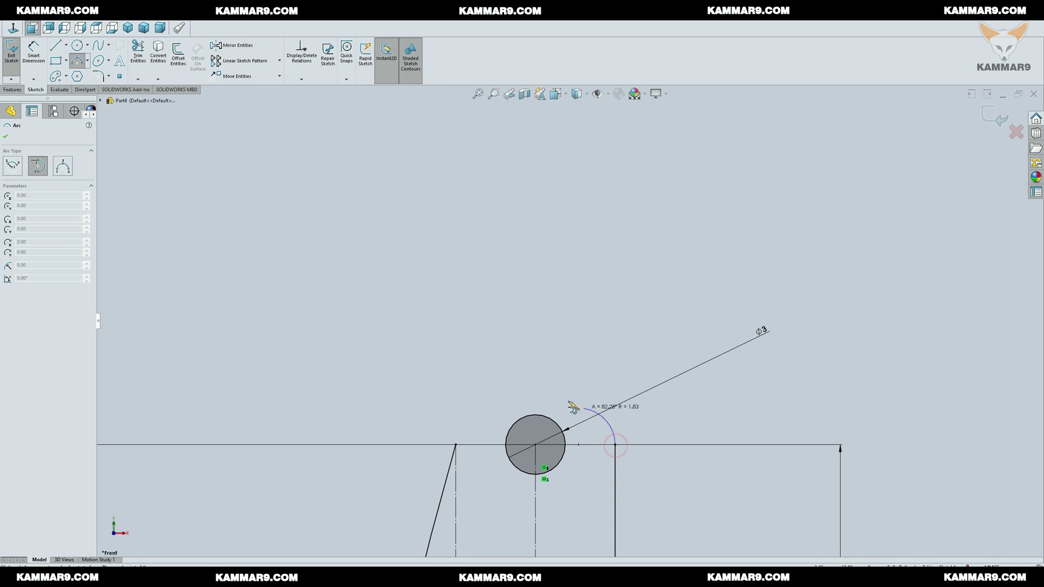
pyautogui.click(455, 444)
pyautogui.scroll(8, 499, 205)
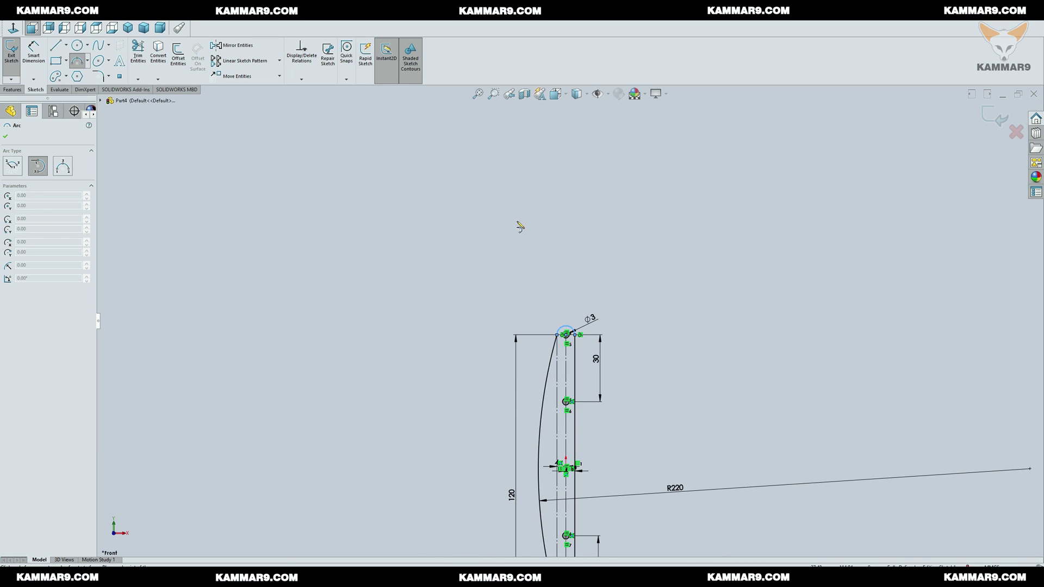
# Close the profile's lower end with a tangent arc from the solid line's endpoint to the large arc's endpoint
pyautogui.scroll(-8, 566, 435)
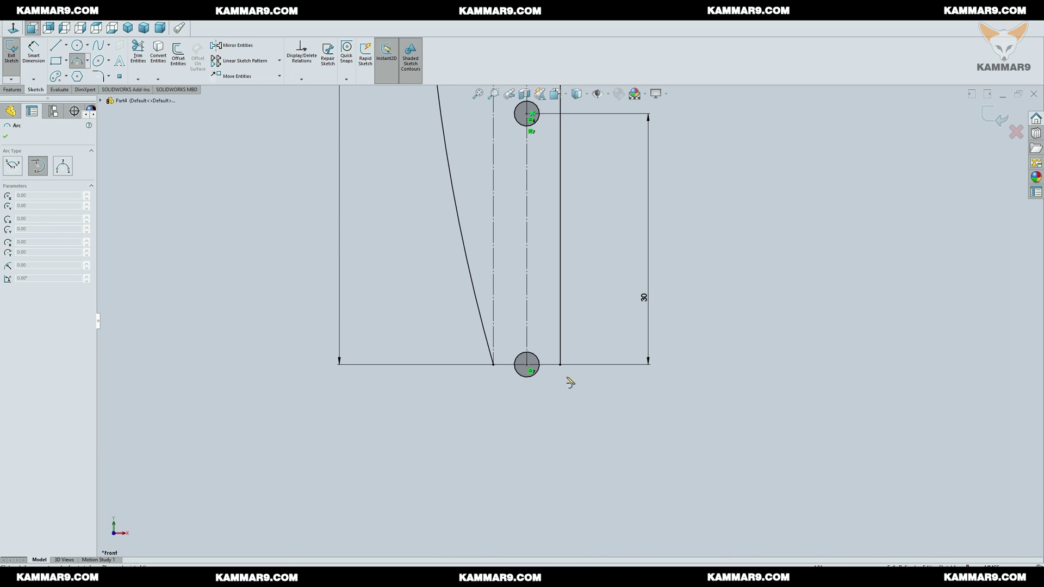
pyautogui.click(561, 365)
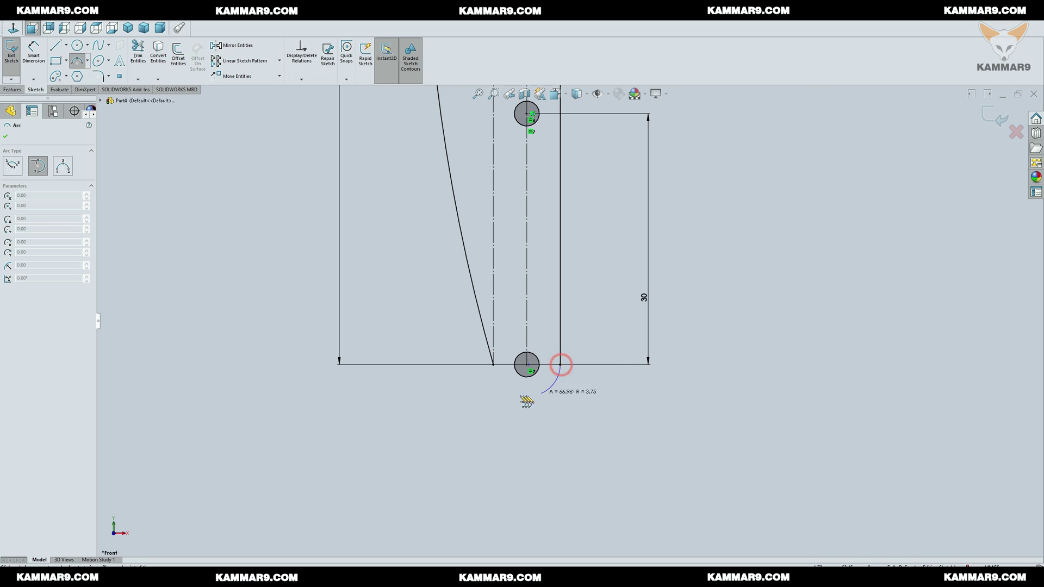
pyautogui.click(494, 365)
pyautogui.scroll(6, 548, 432)
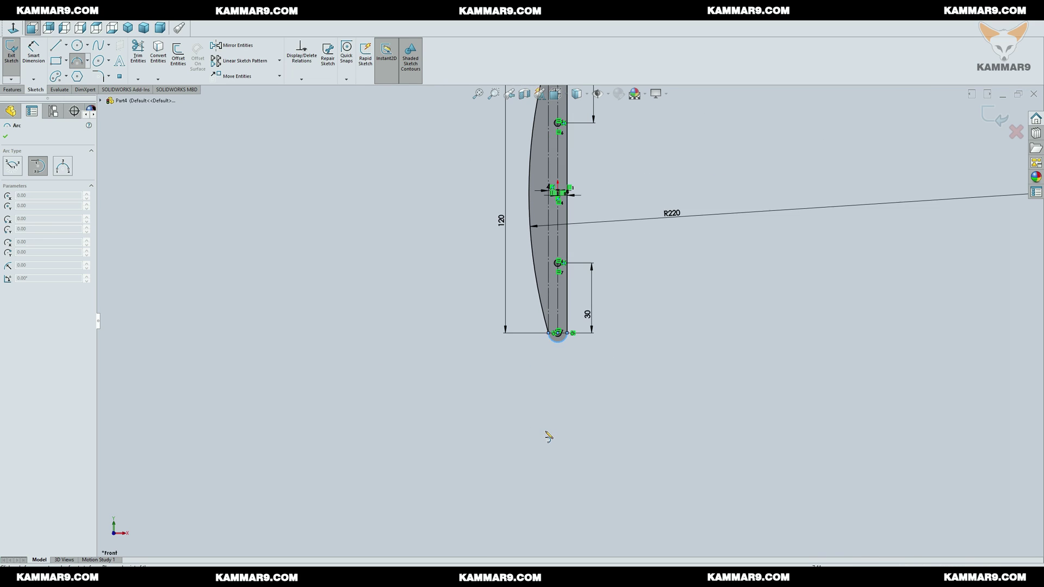
pyautogui.press('Escape')
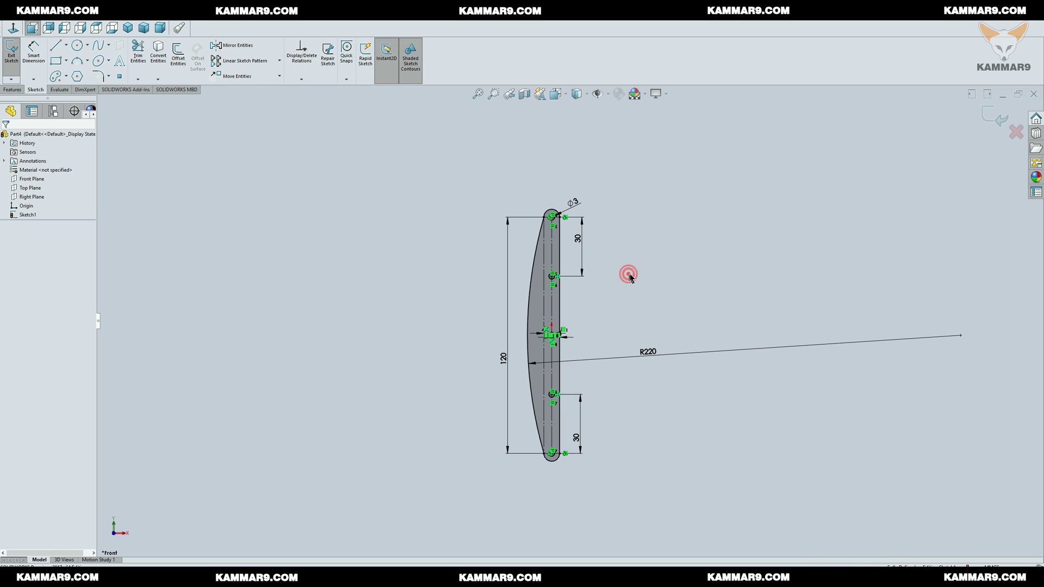
pyautogui.scroll(-3, 591, 298)
pyautogui.moveTo(556, 337)
pyautogui.mouseDown(button='middle')
pyautogui.moveTo(564, 363)
pyautogui.moveTo(558, 355)
pyautogui.mouseUp(button='middle')
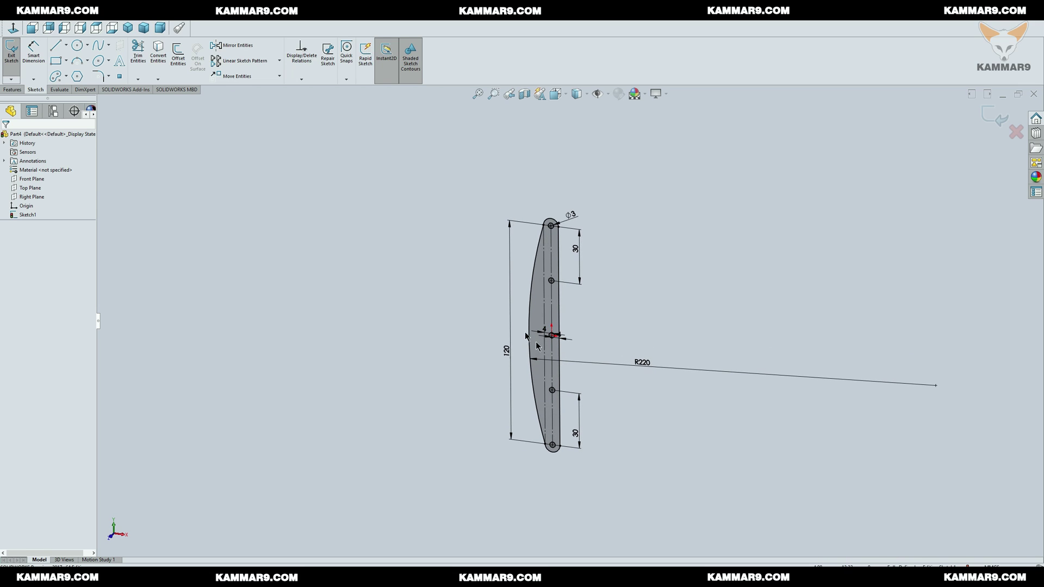
# Extrude the closed profile 10 mm with a Mid Plane end condition
pyautogui.click(16, 90)
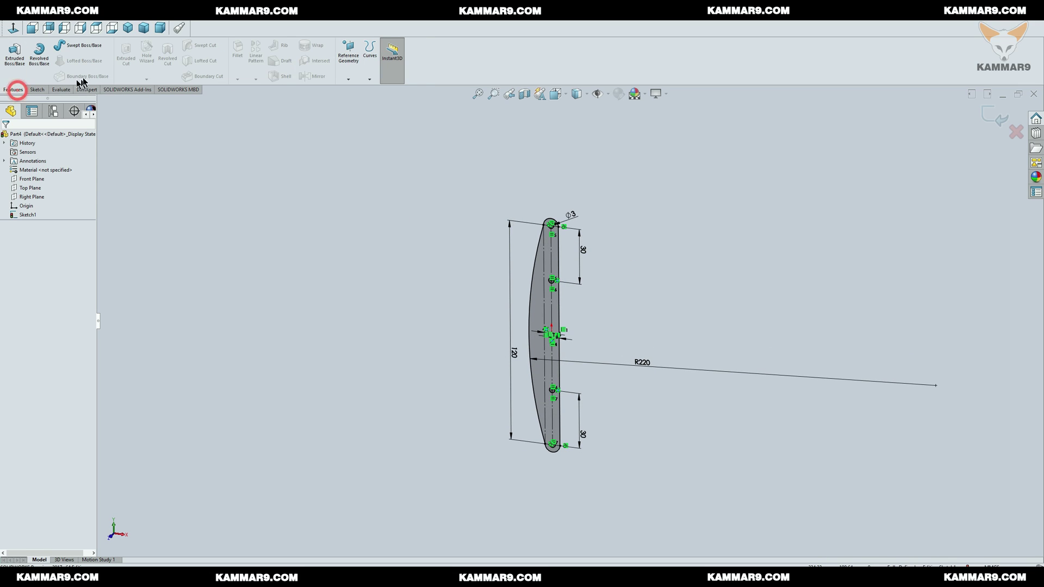
pyautogui.click(17, 62)
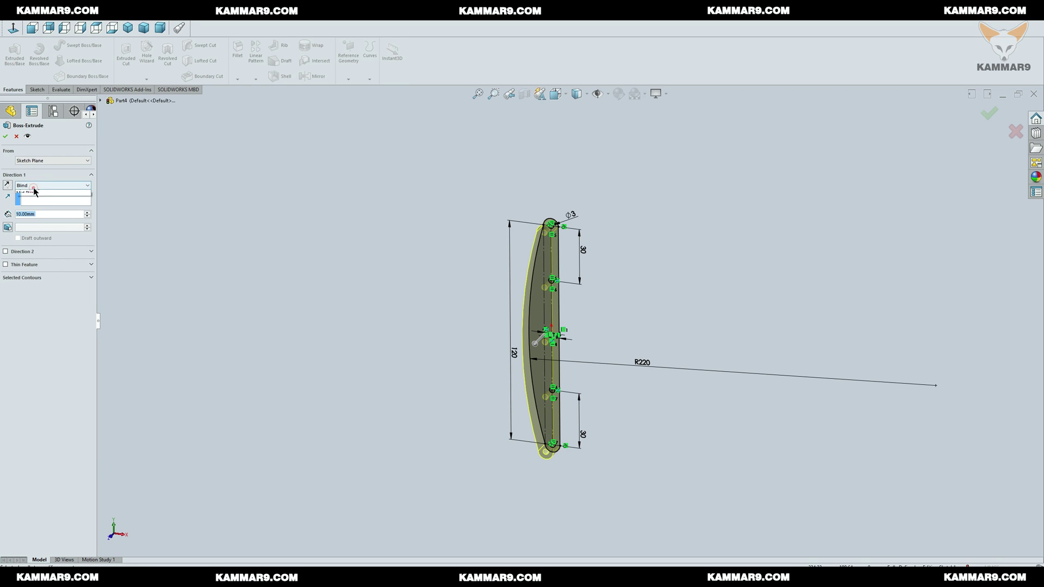
pyautogui.click(38, 186)
pyautogui.click(32, 221)
pyautogui.click(5, 136)
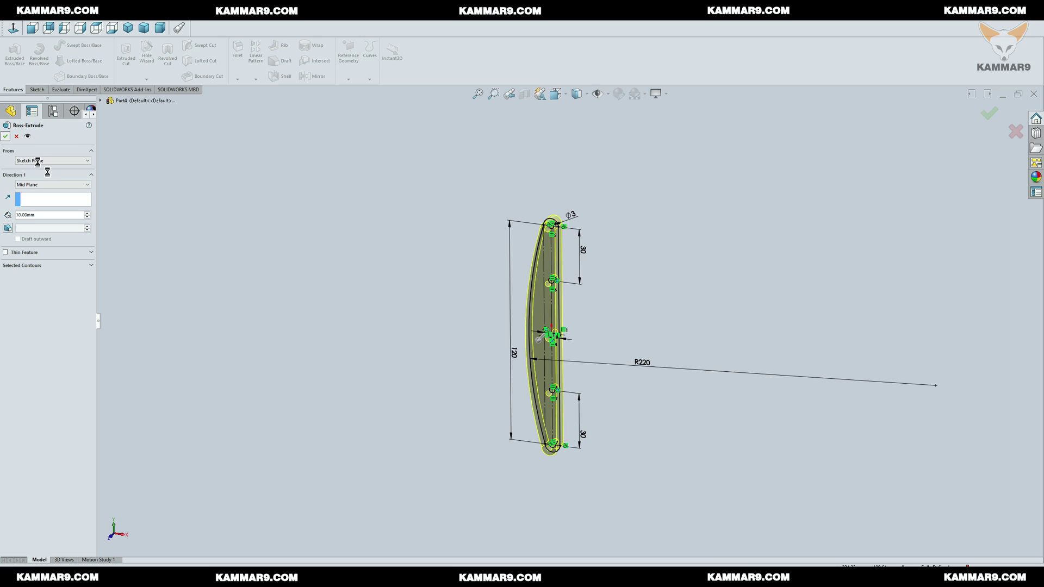
# Fillet the two edges where the large curved side meets the rounded ends with a 10 mm radius
pyautogui.moveTo(374, 279)
pyautogui.mouseDown(button='middle')
pyautogui.moveTo(384, 258)
pyautogui.moveTo(495, 283)
pyautogui.moveTo(446, 292)
pyautogui.mouseUp(button='middle')
pyautogui.click(442, 293)
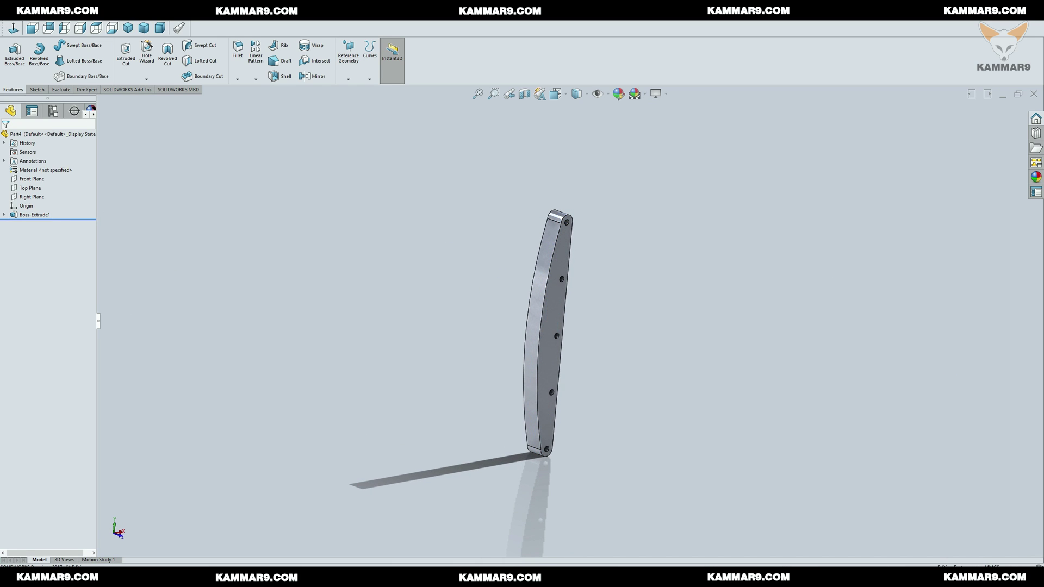
pyautogui.moveTo(333, 274); pyautogui.dragTo(303, 279, button='middle')
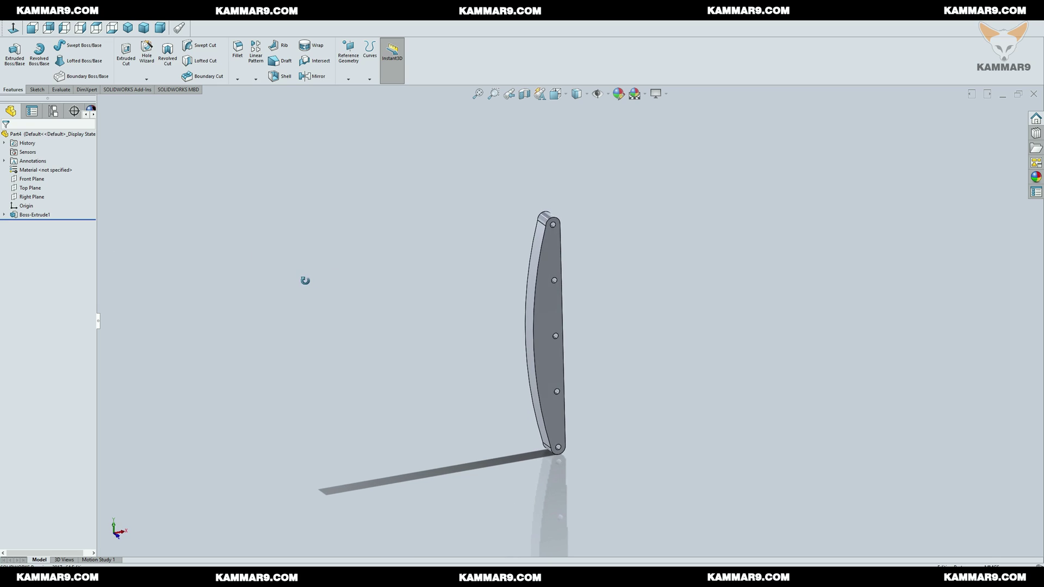
pyautogui.click(238, 50)
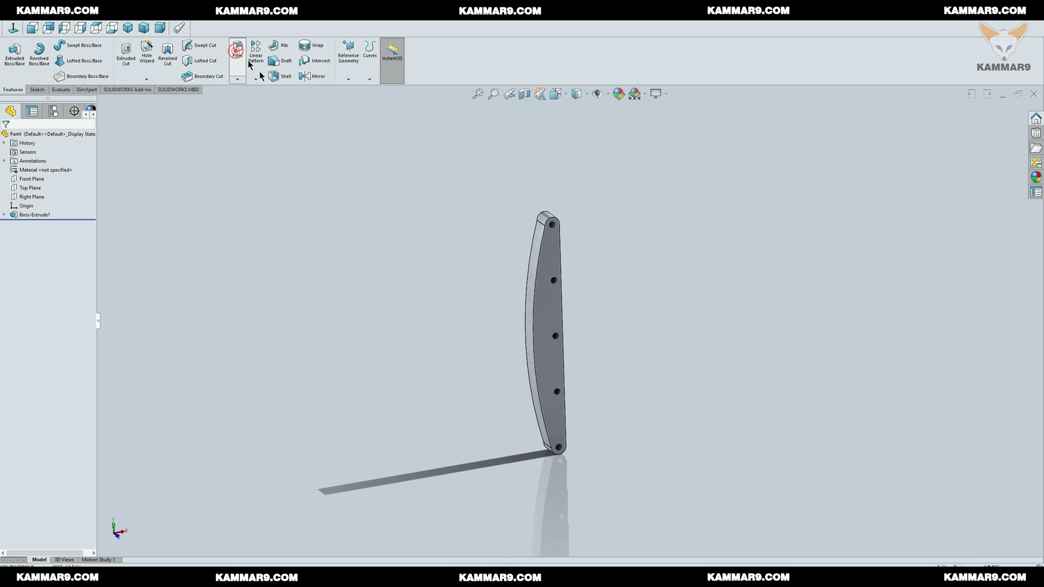
pyautogui.click(542, 224)
pyautogui.moveTo(510, 329); pyautogui.dragTo(522, 255, button='middle')
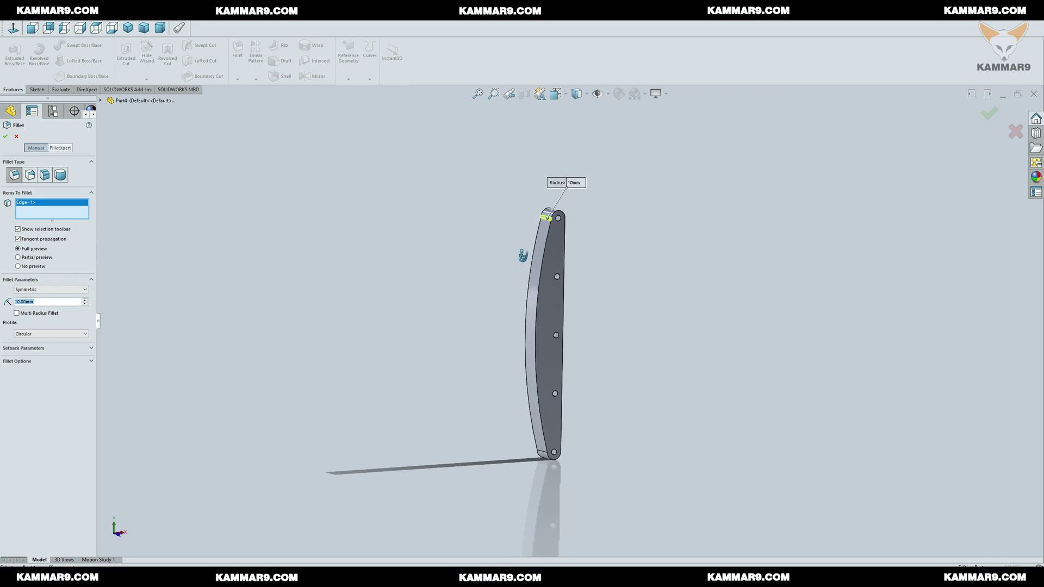
pyautogui.scroll(-6, 581, 384)
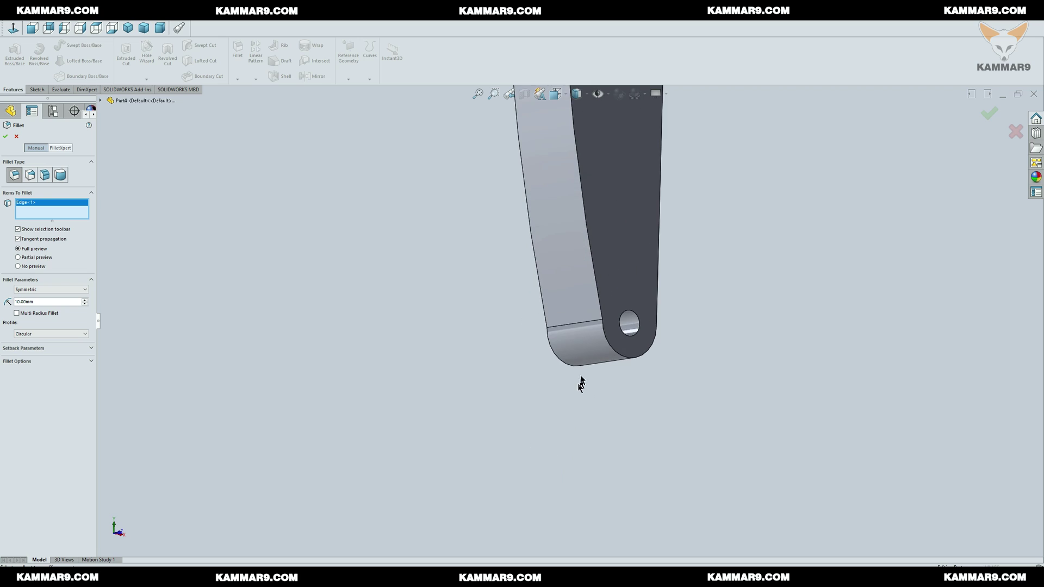
pyautogui.click(592, 324)
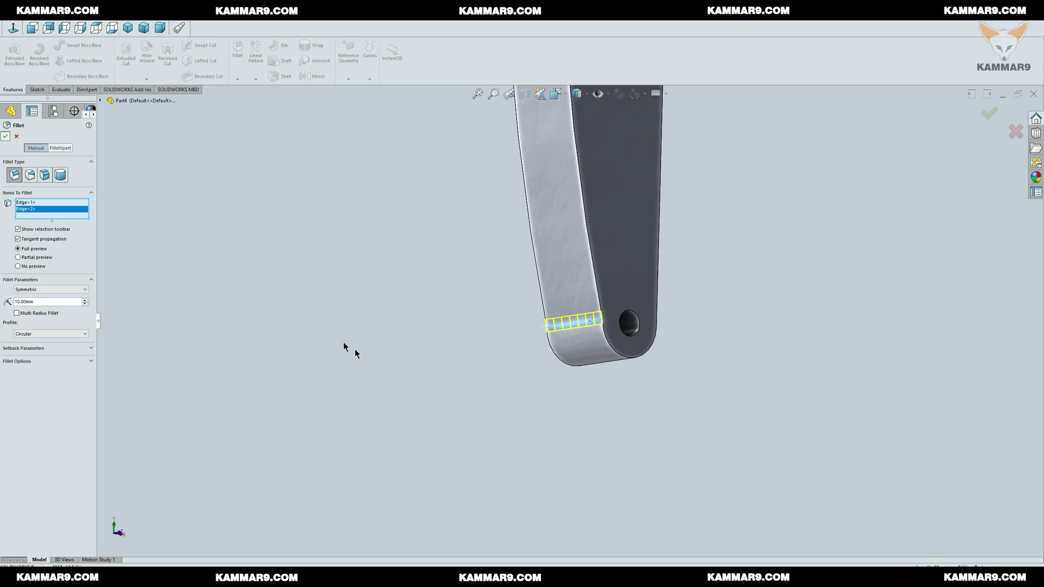
pyautogui.rightClick(414, 413)
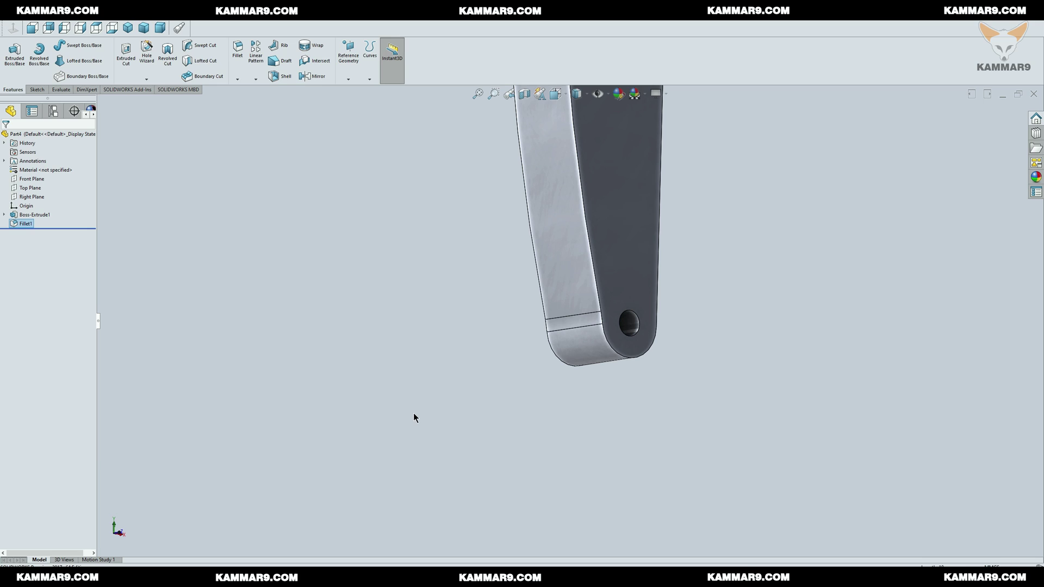
# Start a sketch on the part's broad flat face with the five holes and view it face-on
pyautogui.scroll(8, 424, 340)
pyautogui.moveTo(547, 227); pyautogui.dragTo(478, 280, button='middle')
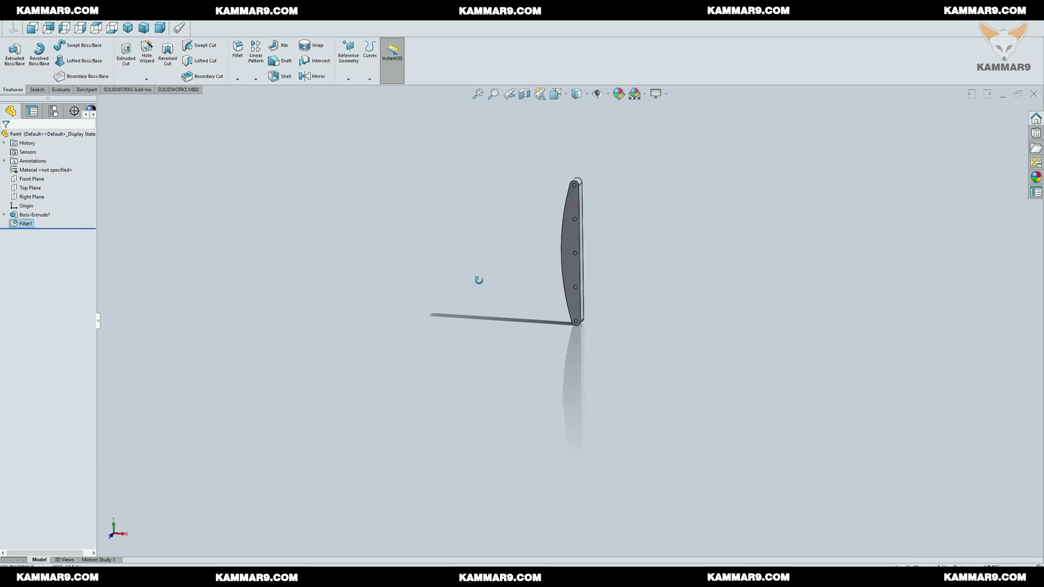
pyautogui.scroll(4, 552, 255)
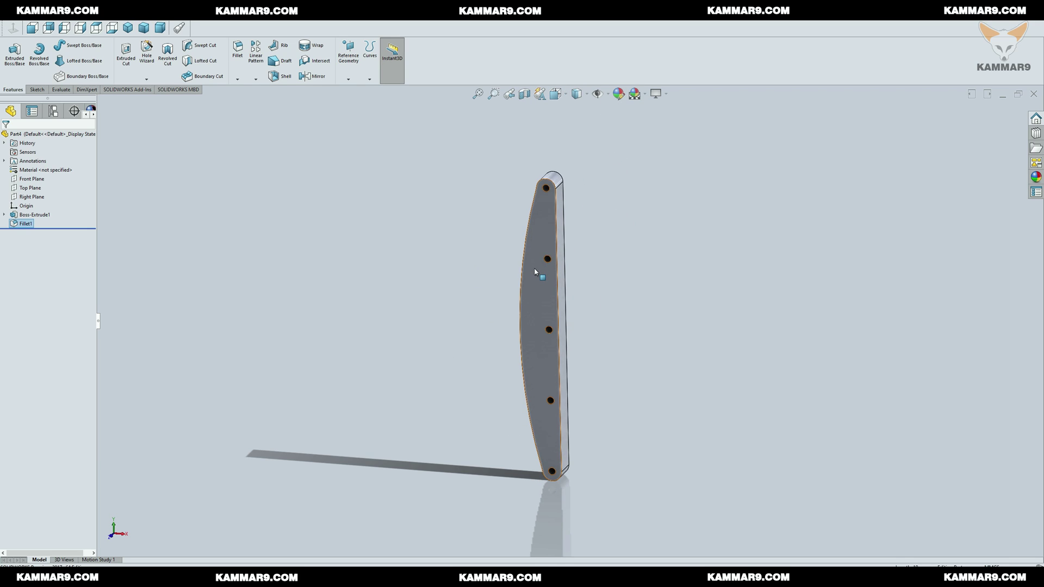
pyautogui.click(537, 271)
pyautogui.click(570, 245)
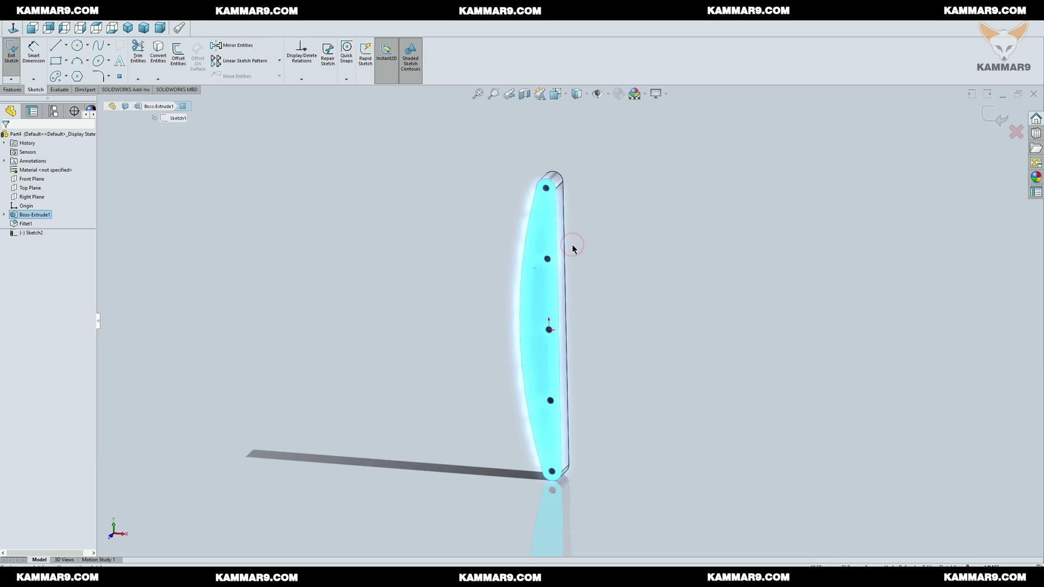
pyautogui.click(16, 29)
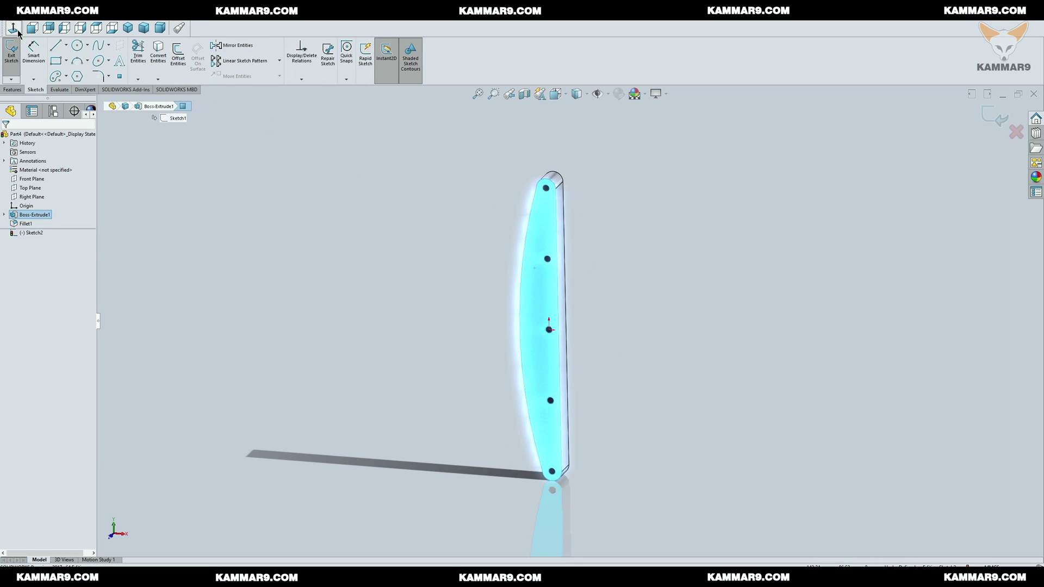
# Offset the face outline 2 mm inward in one direction only, as solid rather than construction geometry
pyautogui.click(175, 55)
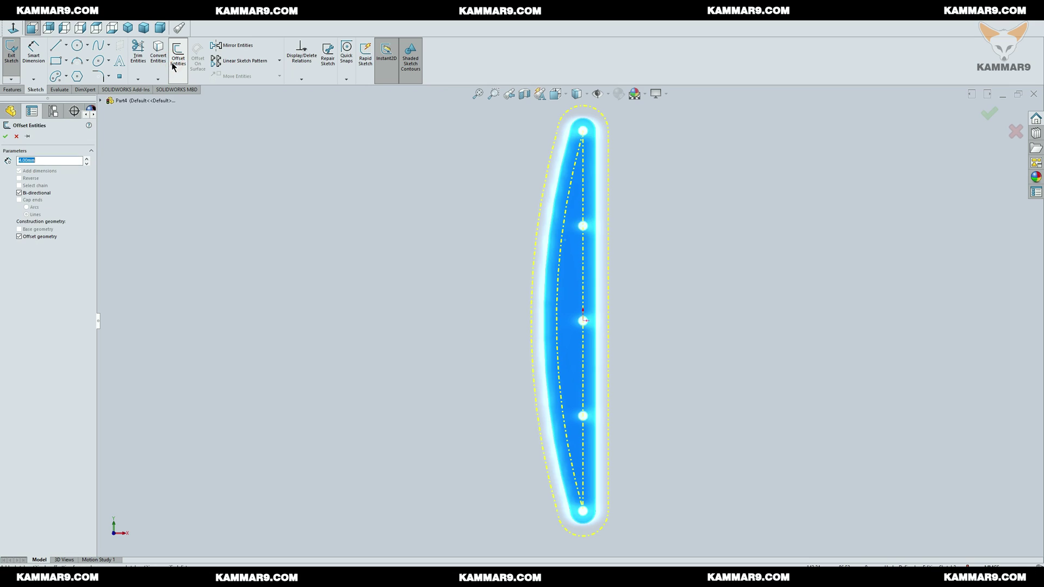
pyautogui.click(28, 195)
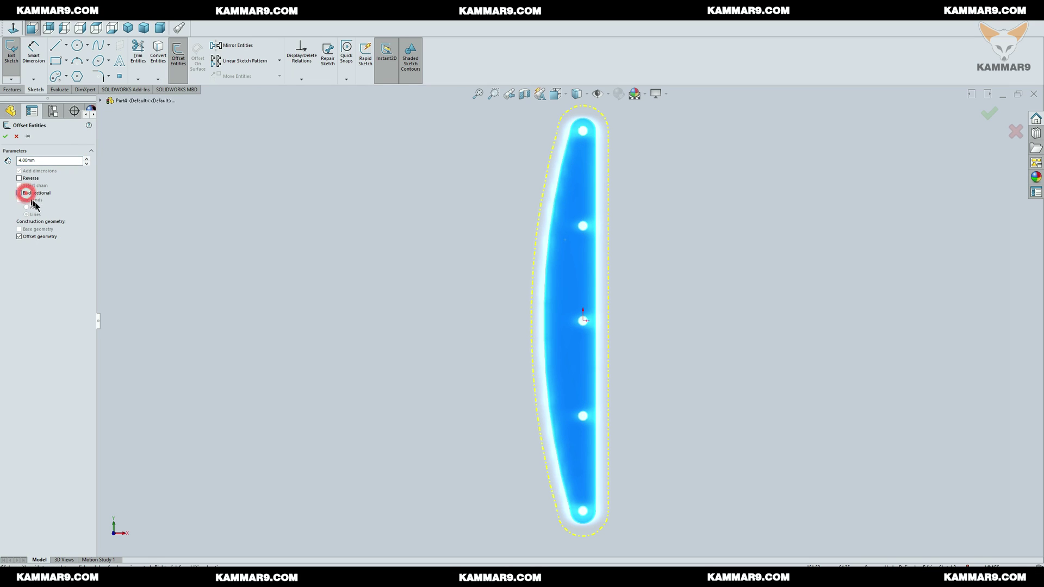
pyautogui.click(44, 236)
pyautogui.click(20, 178)
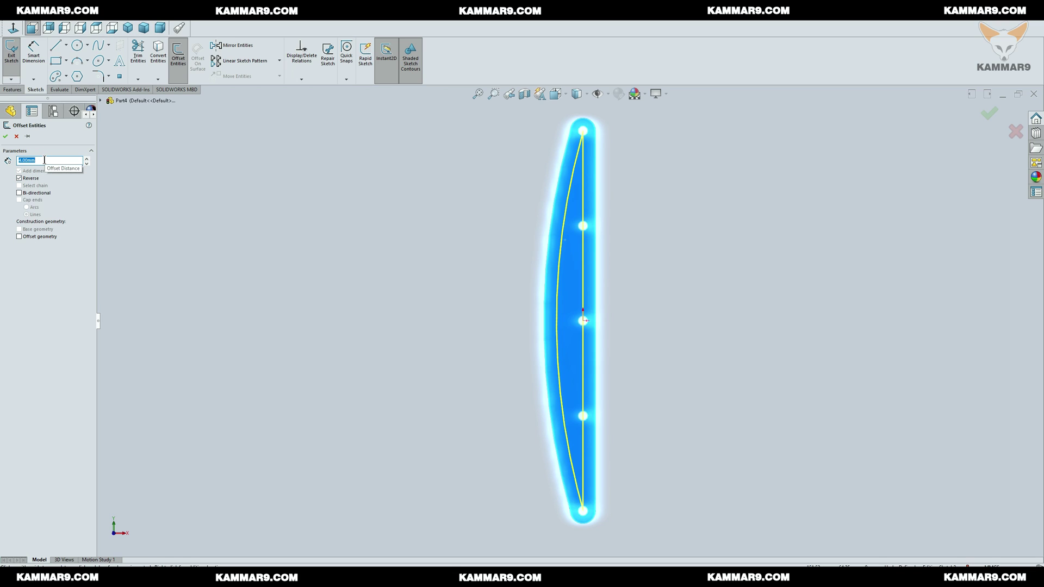
pyautogui.write('2')
pyautogui.press('Return')
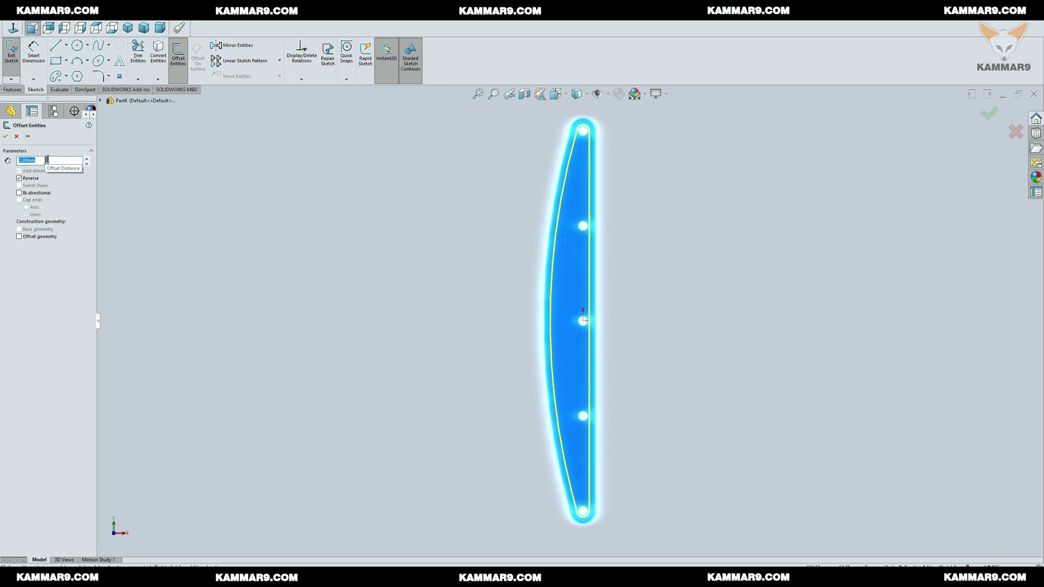
pyautogui.click(17, 136)
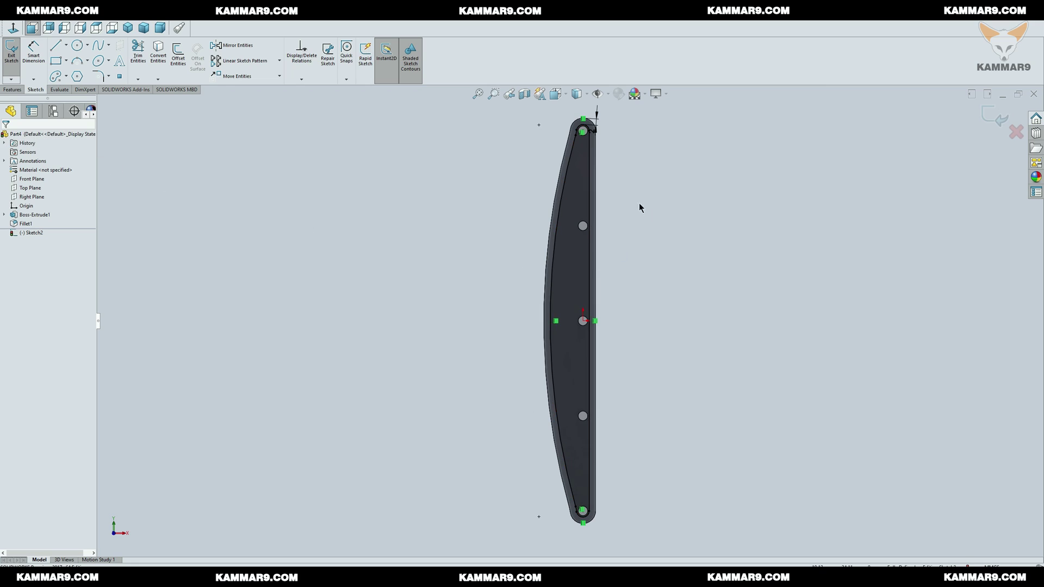
# Offset the edges of the upper two holes and the middle hole outward by 2 mm
pyautogui.scroll(-3, 625, 197)
pyautogui.scroll(3, 517, 285)
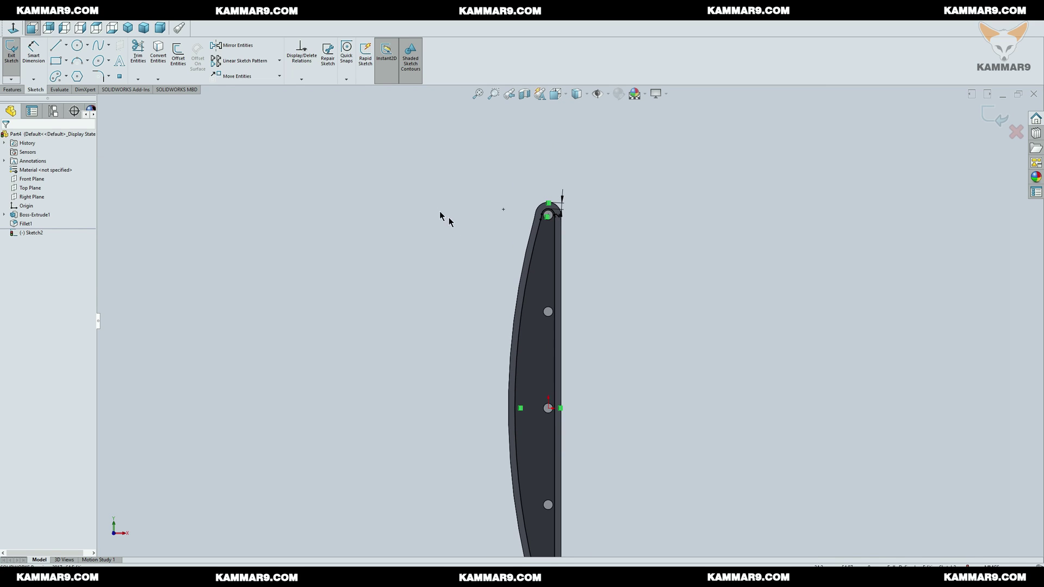
pyautogui.click(178, 57)
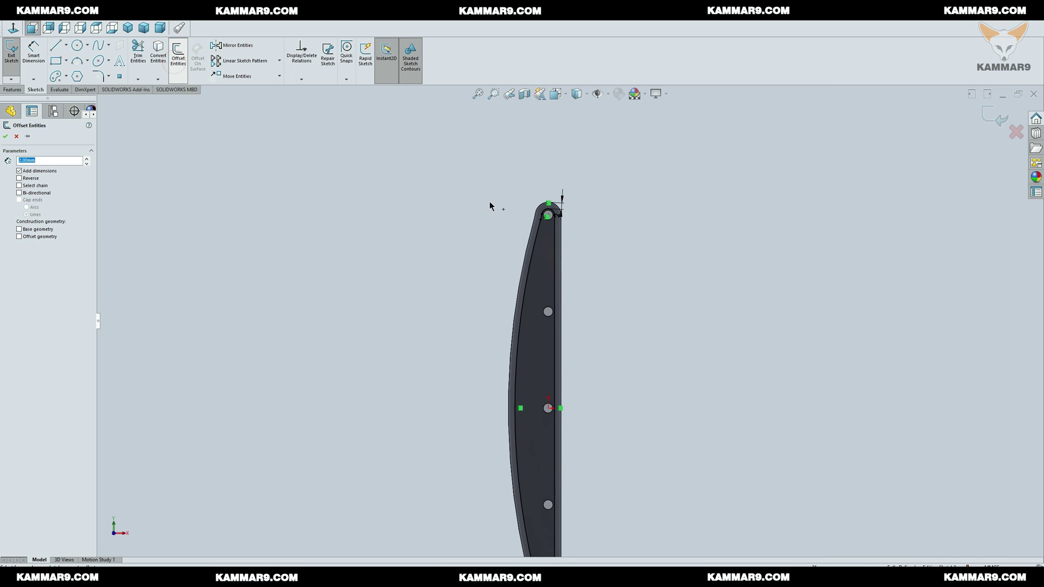
pyautogui.click(551, 223)
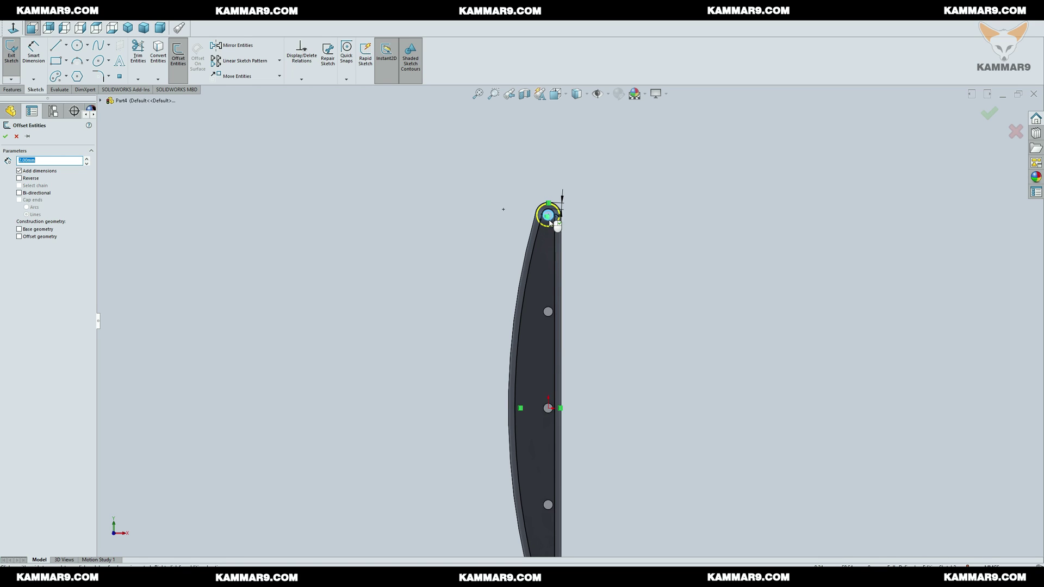
pyautogui.rightClick(551, 223)
pyautogui.click(178, 56)
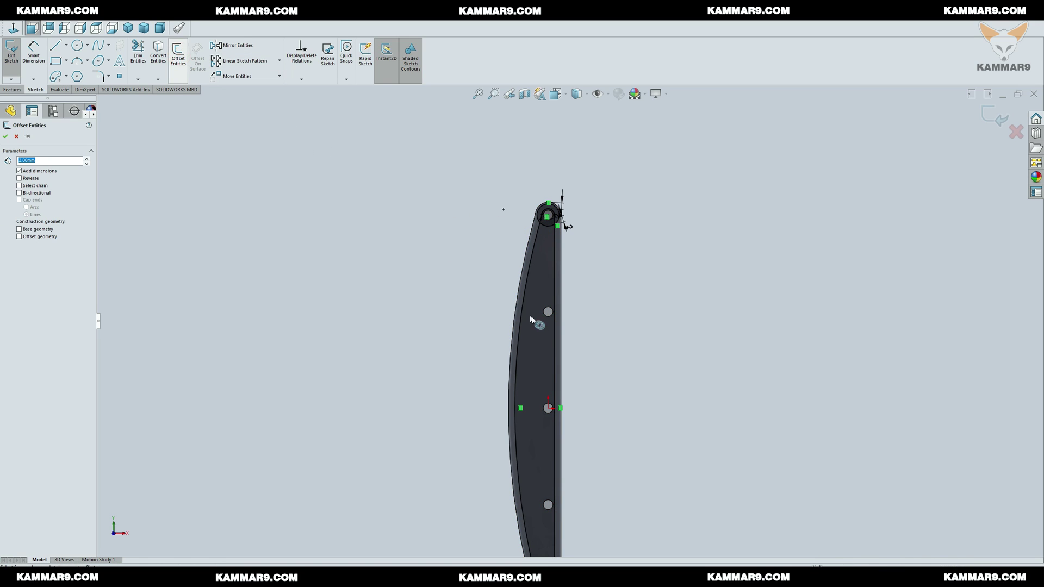
pyautogui.click(550, 315)
pyautogui.rightClick(554, 320)
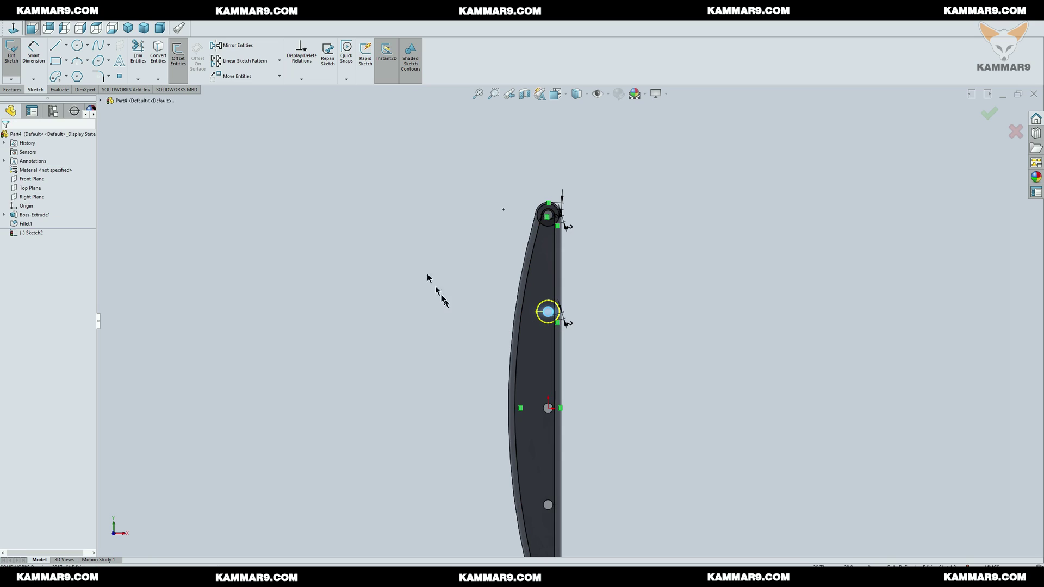
pyautogui.click(182, 64)
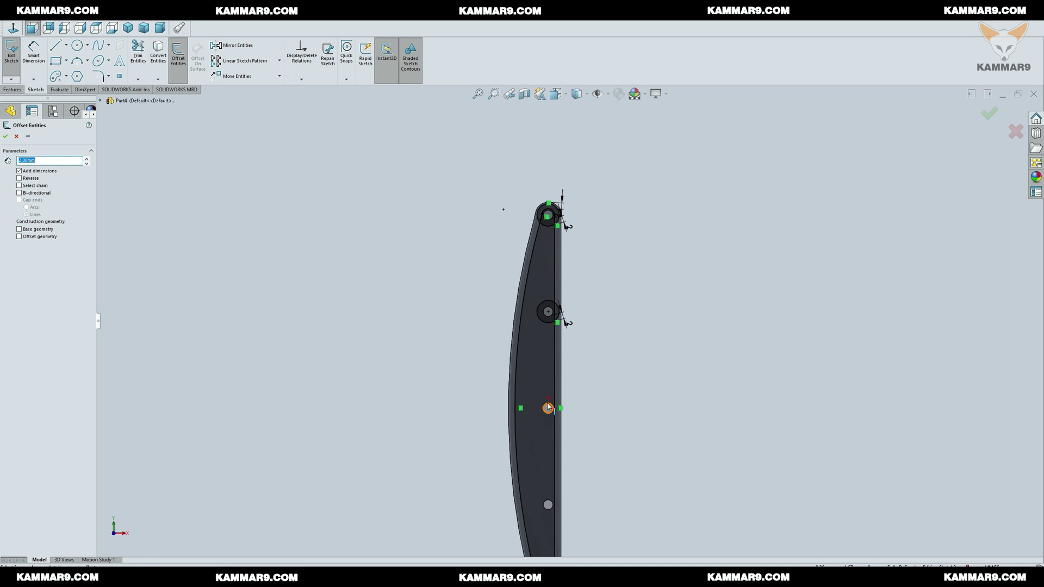
pyautogui.click(549, 408)
pyautogui.click(295, 230)
# Offset the edges of the lower two holes outward by 2 mm
pyautogui.scroll(4, 459, 380)
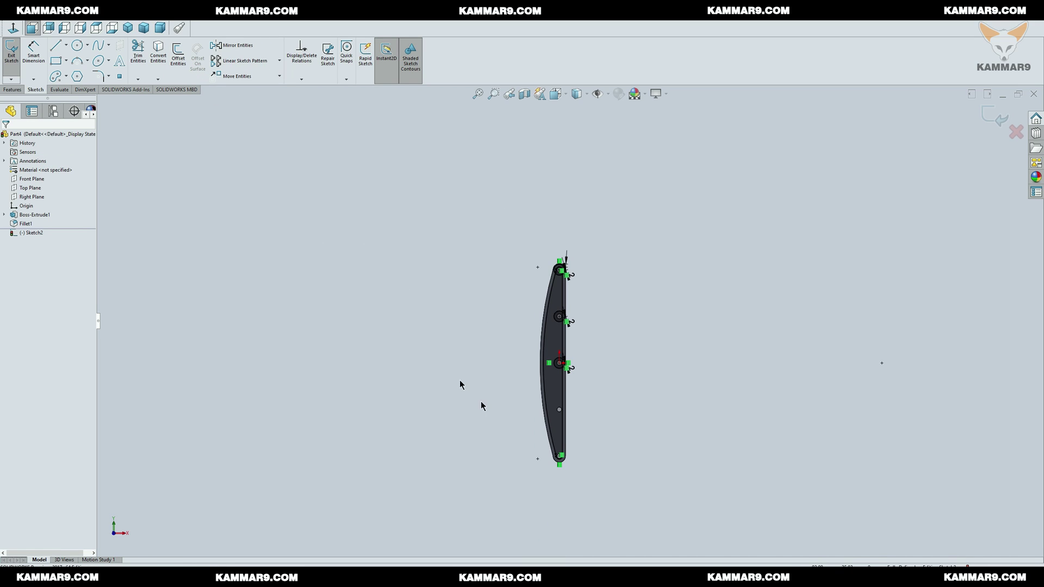
pyautogui.scroll(-3, 552, 457)
pyautogui.press('m')
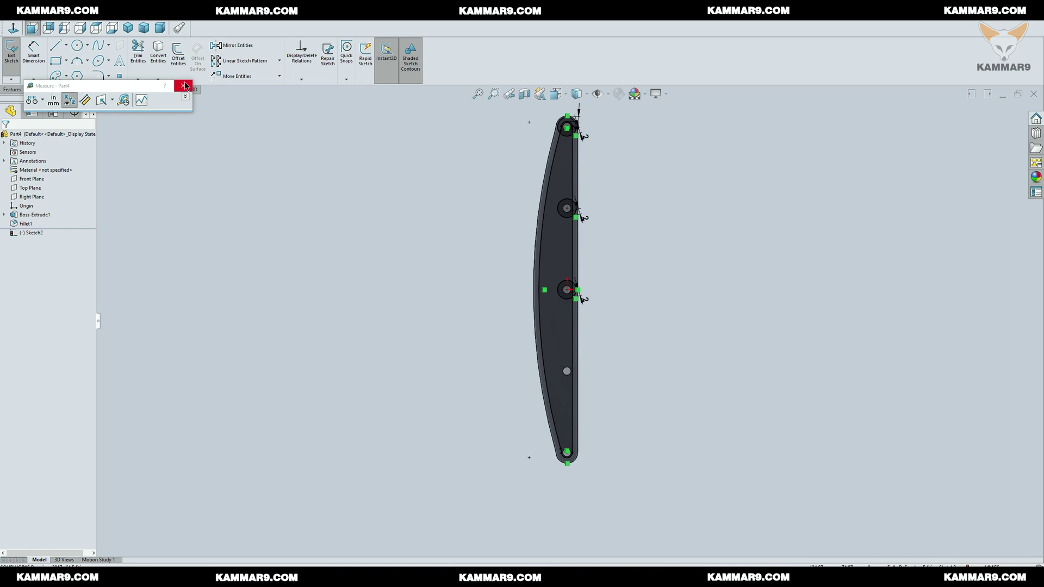
pyautogui.click(183, 86)
pyautogui.click(178, 56)
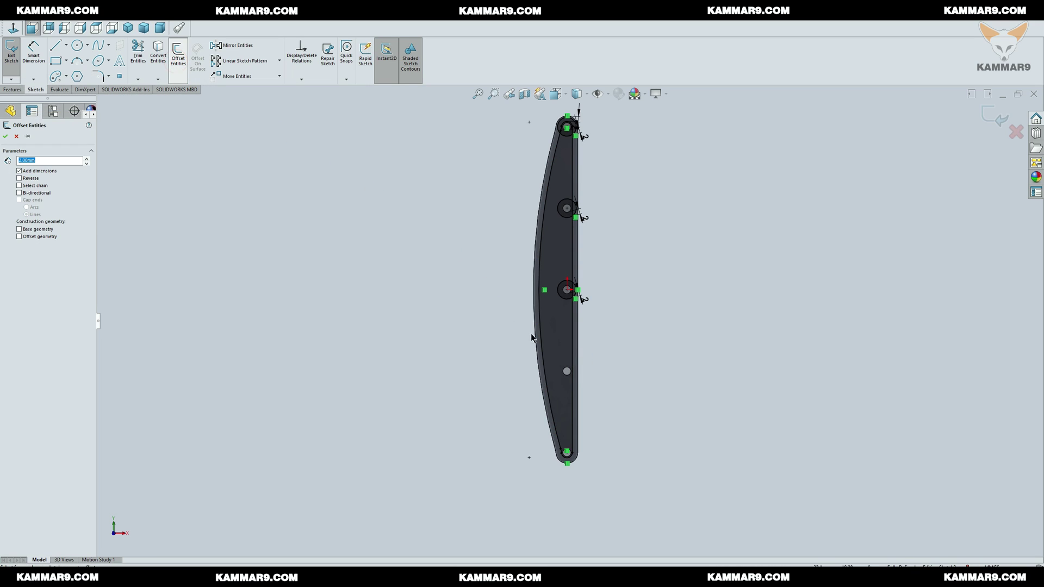
pyautogui.click(570, 371)
pyautogui.click(178, 57)
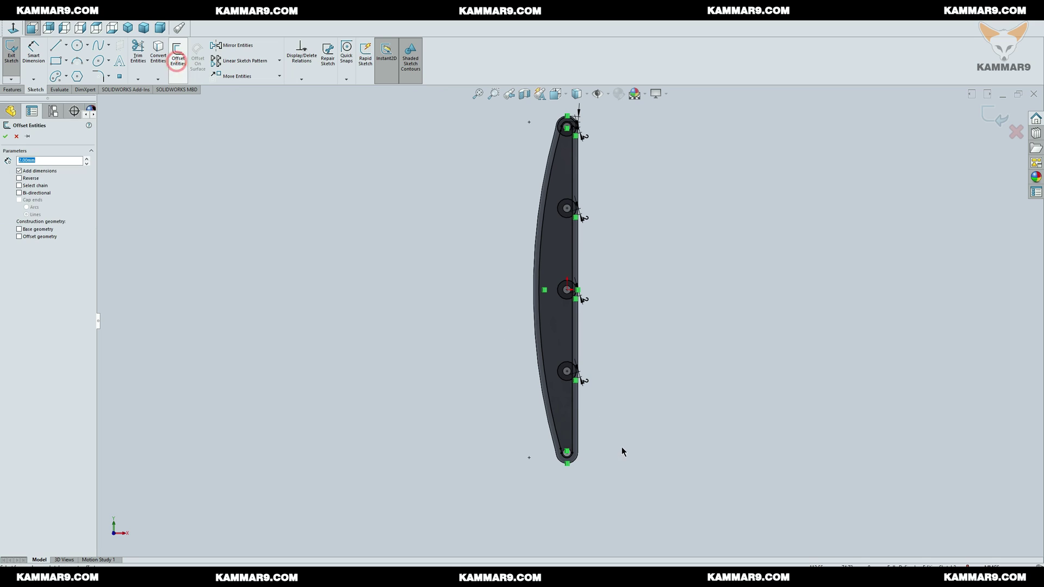
pyautogui.scroll(-5, 598, 450)
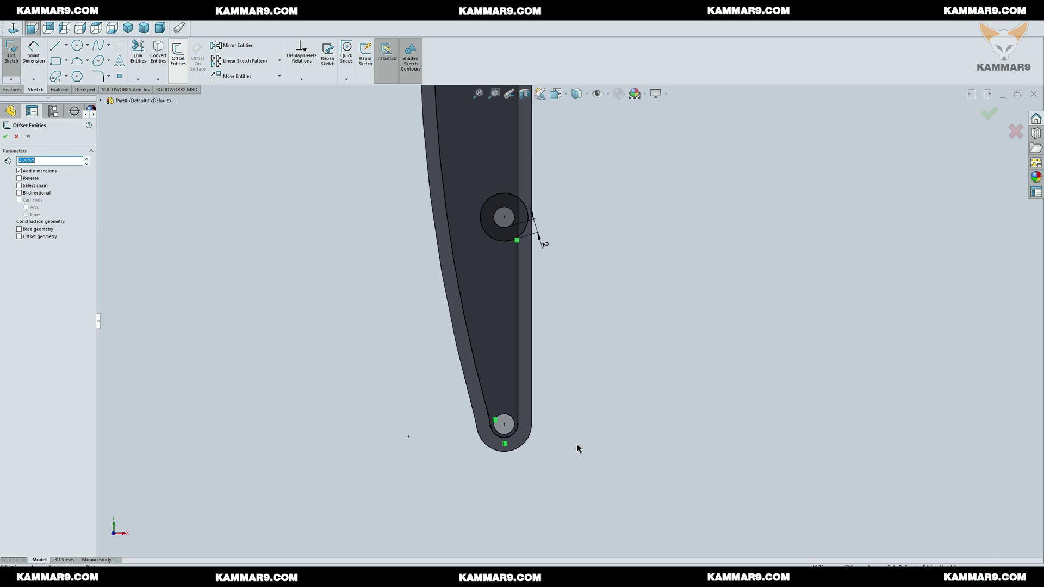
pyautogui.click(541, 433)
pyautogui.scroll(6, 632, 435)
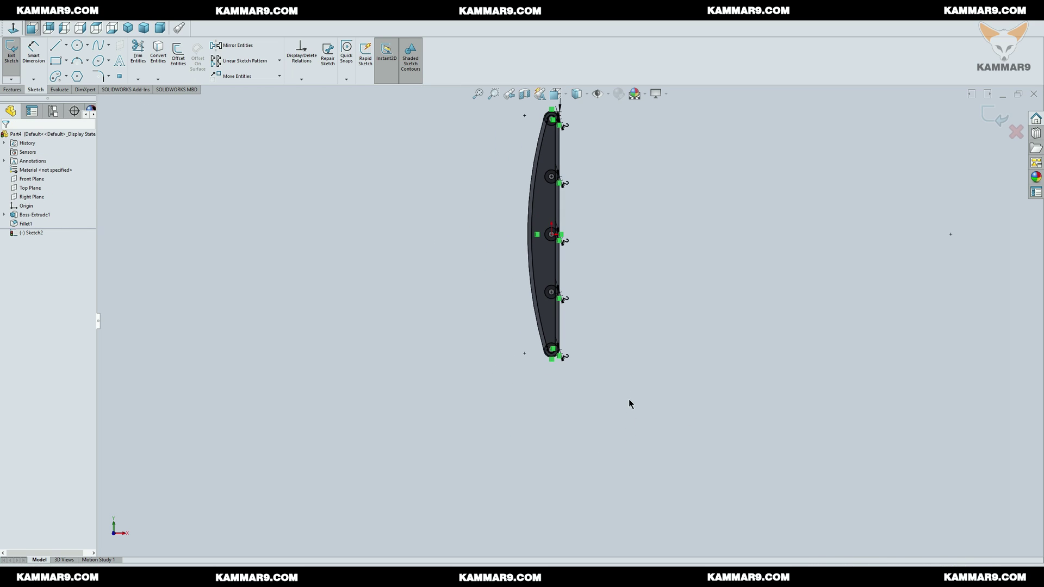
# Cut the region between the offset outline and the circles around the holes to a blind depth of 1 mm
pyautogui.scroll(-4, 546, 121)
pyautogui.moveTo(676, 249); pyautogui.dragTo(637, 306, button='middle')
pyautogui.scroll(2, 636, 303)
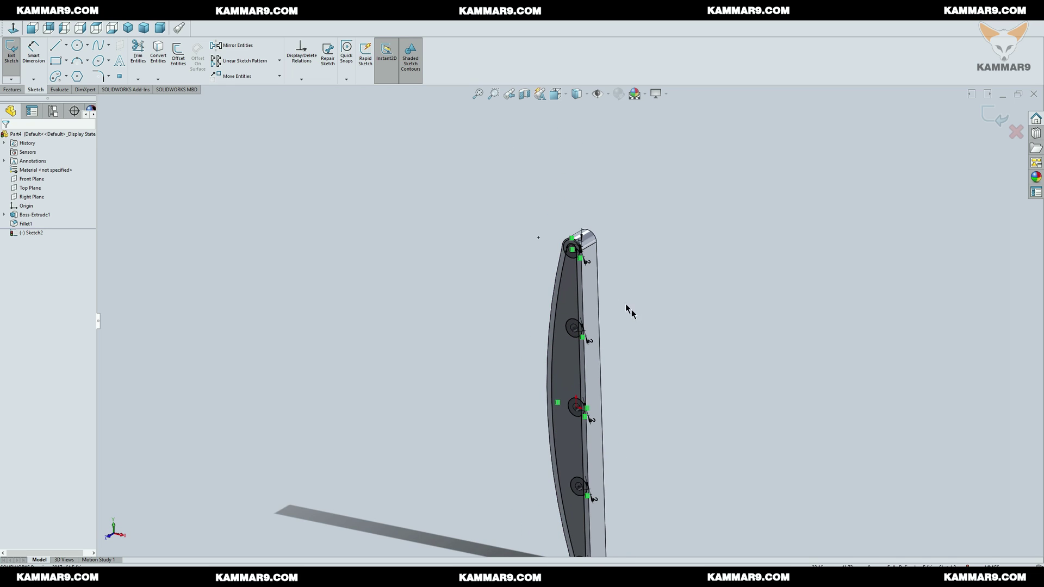
pyautogui.click(21, 91)
pyautogui.click(125, 57)
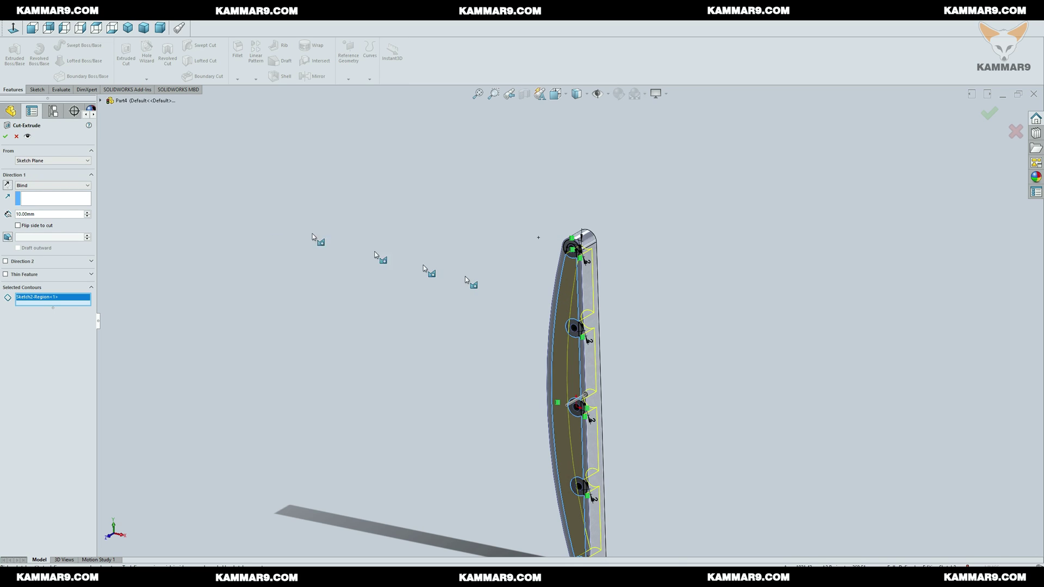
pyautogui.hotkey('ctrl', 'a')
pyautogui.write('1')
pyautogui.press('Return')
pyautogui.click(7, 137)
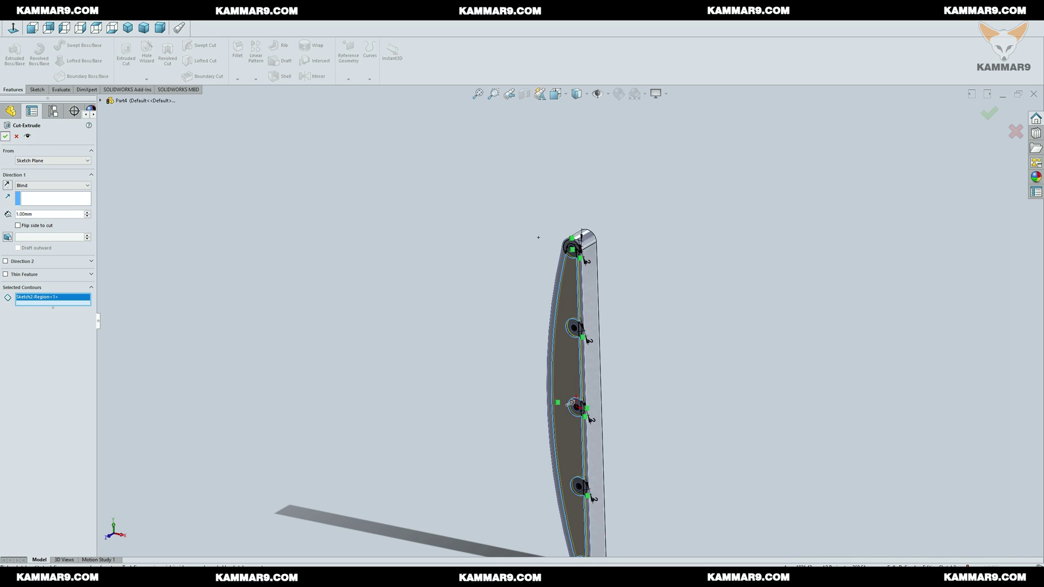
pyautogui.moveTo(326, 293); pyautogui.dragTo(542, 412, button='middle')
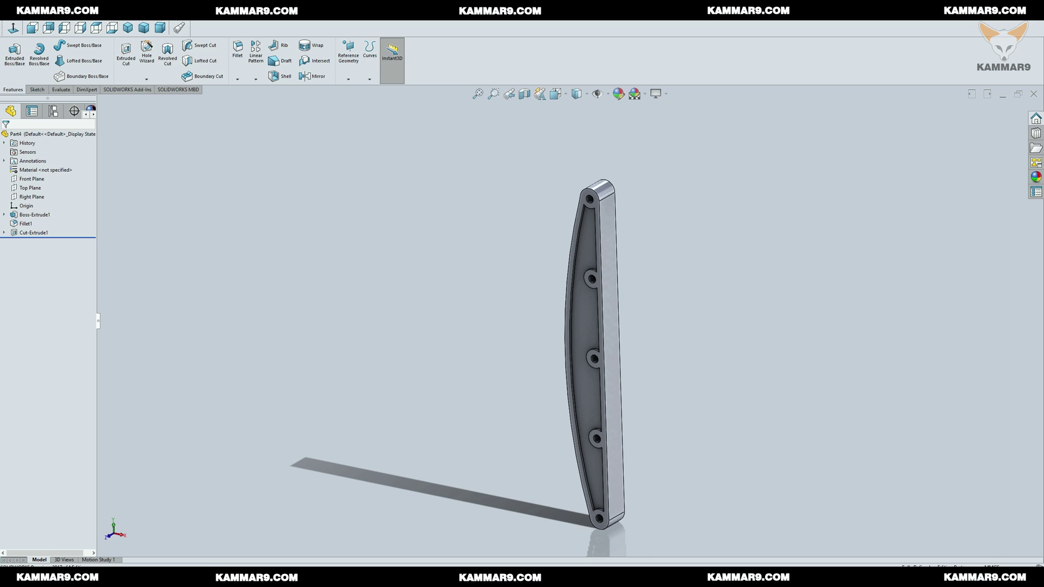
# Start a sketch on the raised rim face around the recess and view it straight on
pyautogui.scroll(-5, 596, 338)
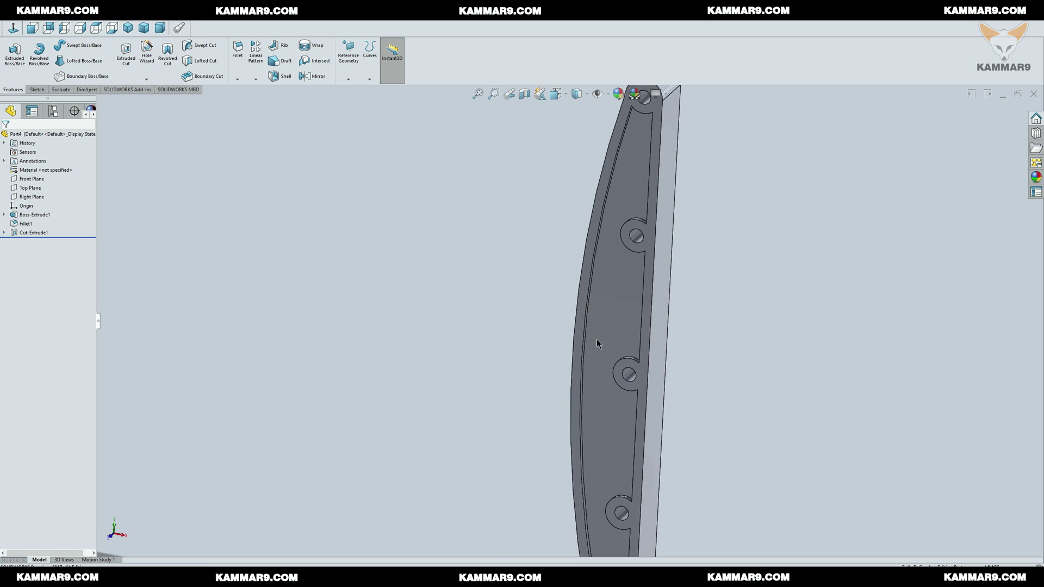
pyautogui.click(646, 342)
pyautogui.click(683, 317)
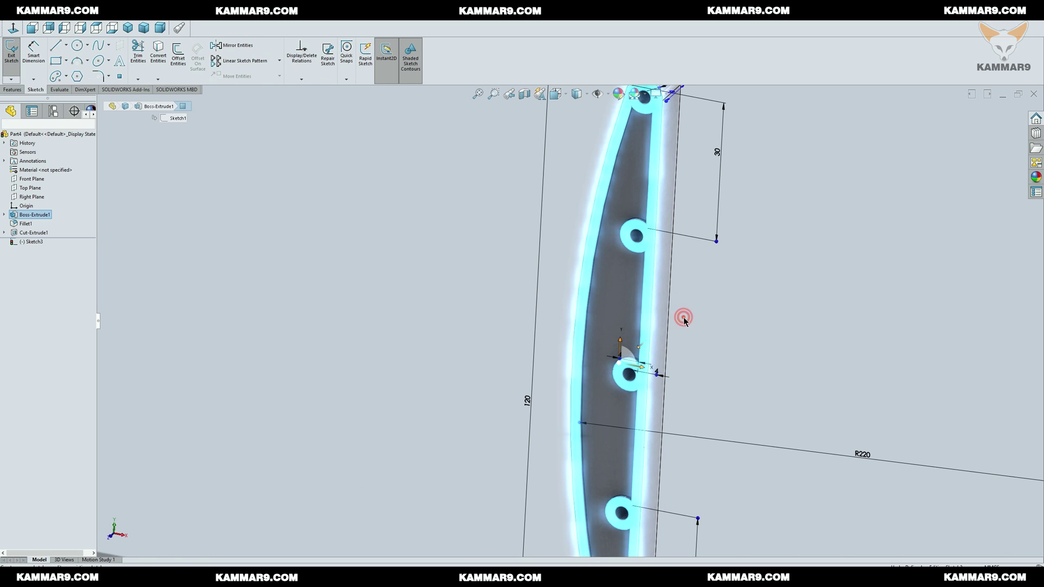
pyautogui.click(13, 28)
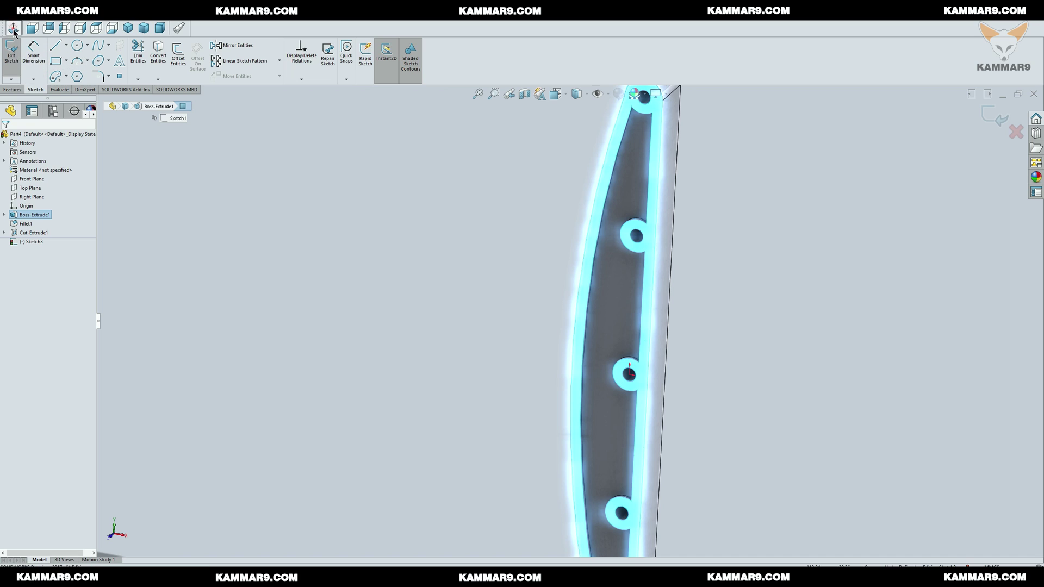
pyautogui.click(449, 311)
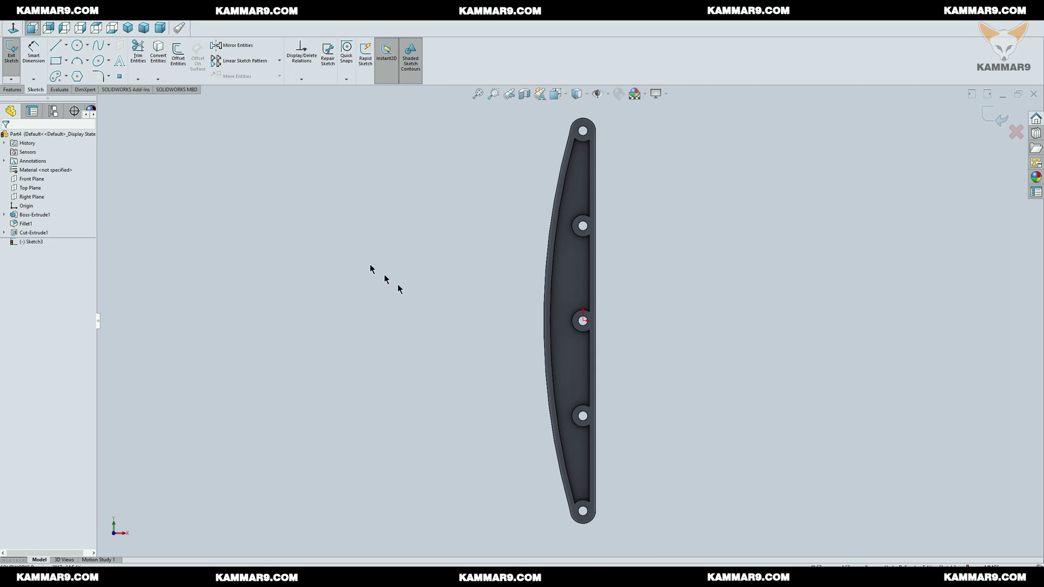
# Draw three connected, mutually perpendicular zigzag lines from the top hole's boss down to the curved rim beside the second hole
pyautogui.click(55, 45)
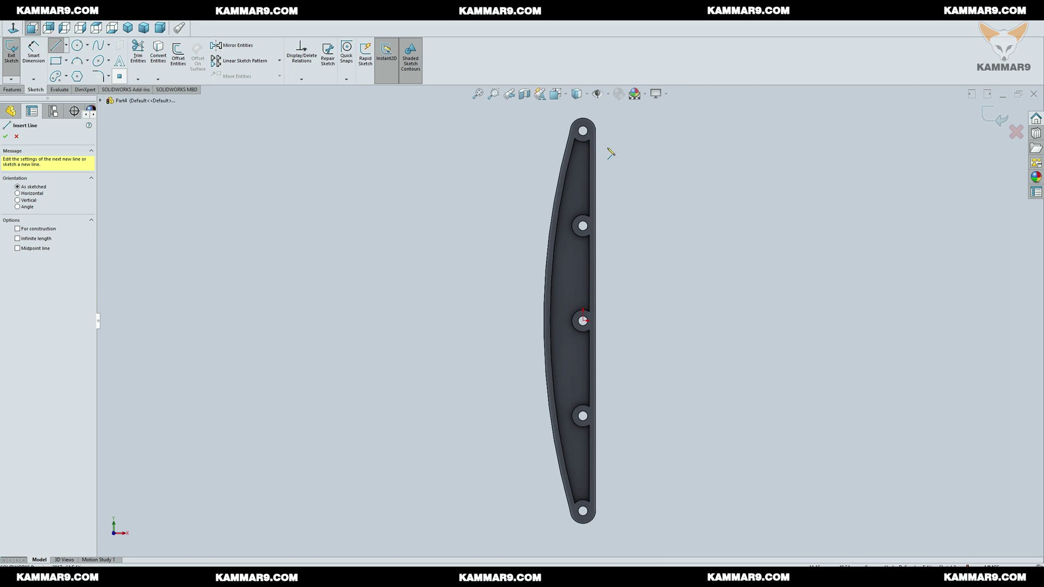
pyautogui.scroll(-6, 609, 151)
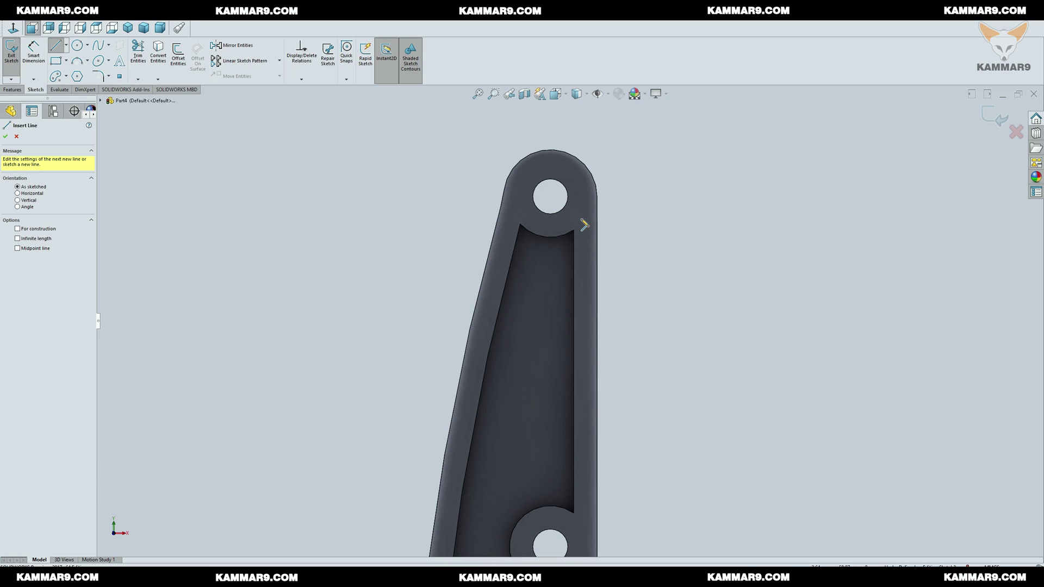
pyautogui.click(582, 220)
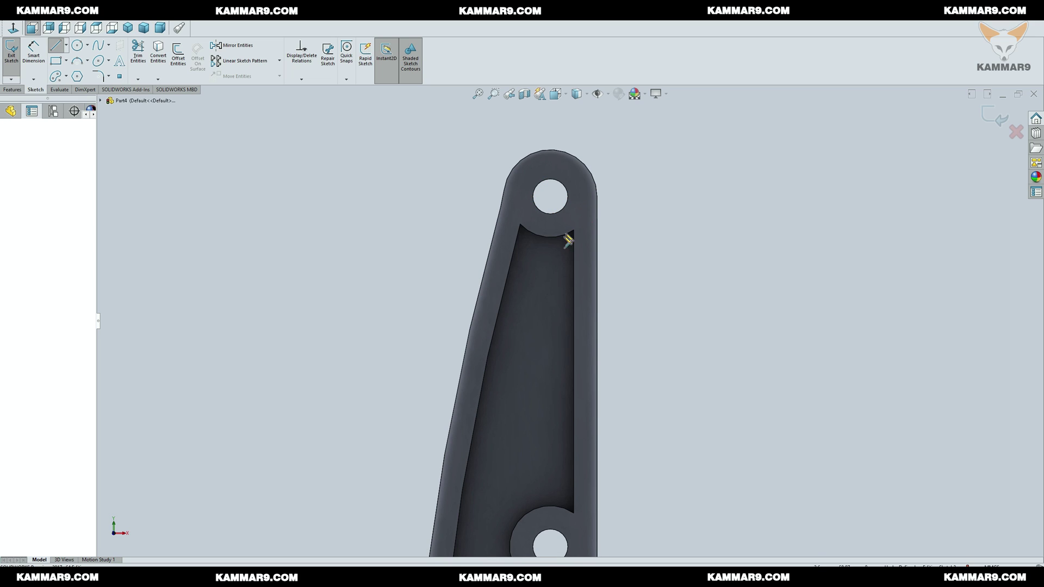
pyautogui.click(484, 330)
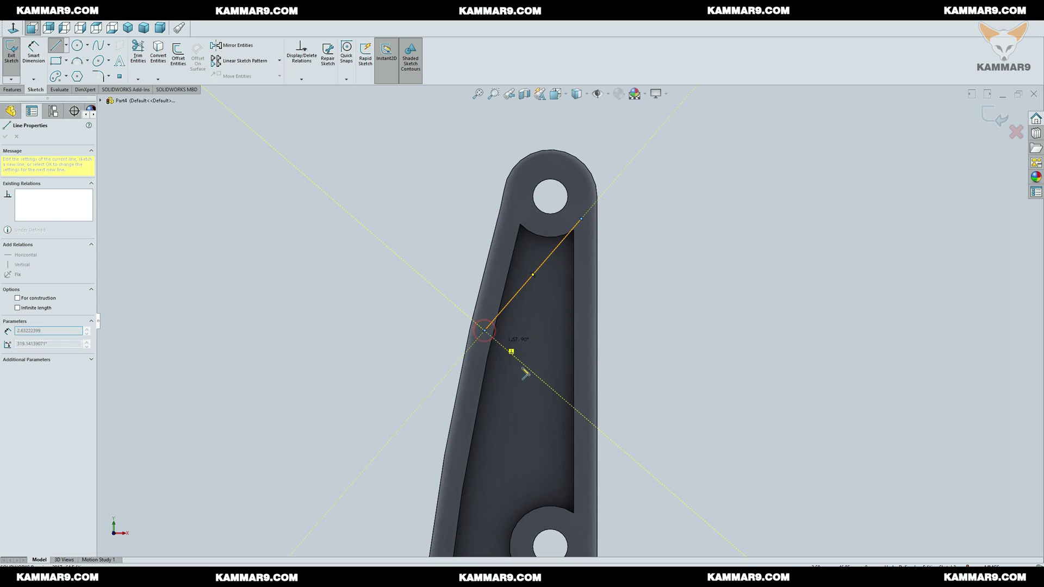
pyautogui.click(580, 415)
pyautogui.scroll(4, 566, 424)
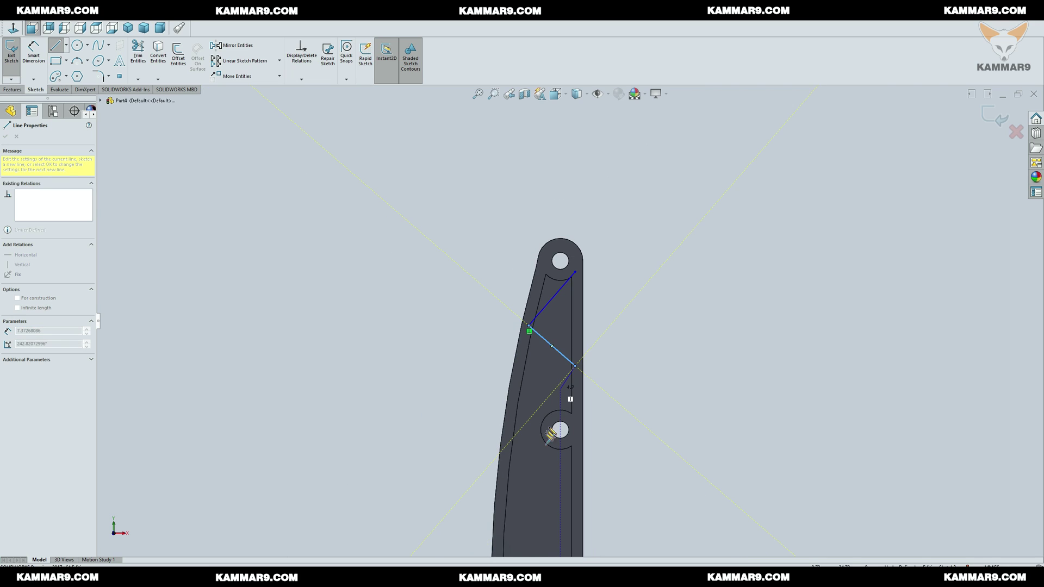
pyautogui.scroll(-2, 530, 463)
pyautogui.scroll(-2, 523, 427)
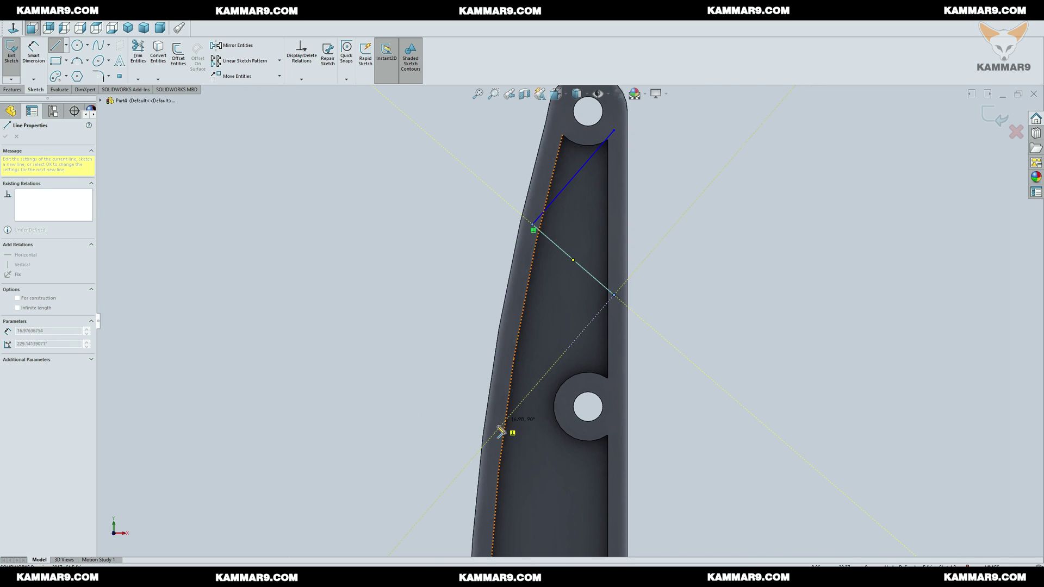
pyautogui.click(498, 437)
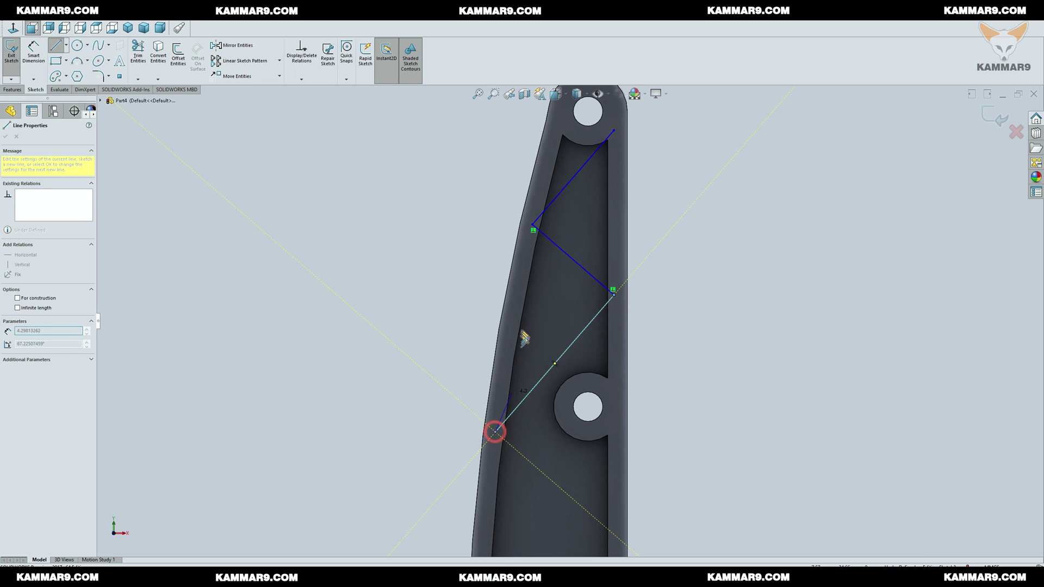
# Continue the zigzag with three perpendicular lines between the curved and straight rims, ending on the straight rim below the middle hole
pyautogui.scroll(5, 495, 433)
pyautogui.scroll(-5, 614, 405)
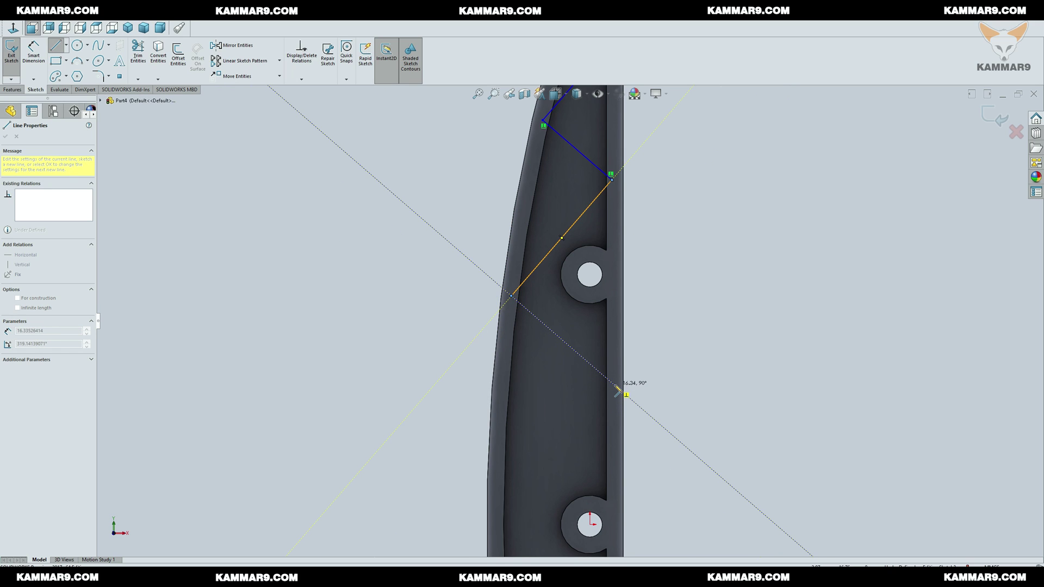
pyautogui.click(614, 386)
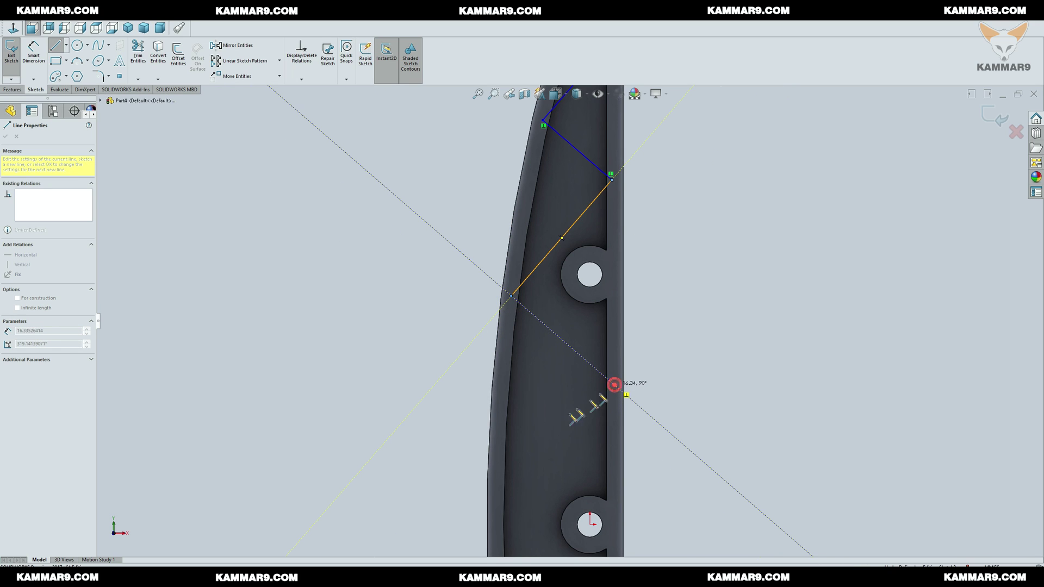
pyautogui.click(496, 523)
pyautogui.scroll(3, 462, 321)
pyautogui.scroll(-2, 552, 427)
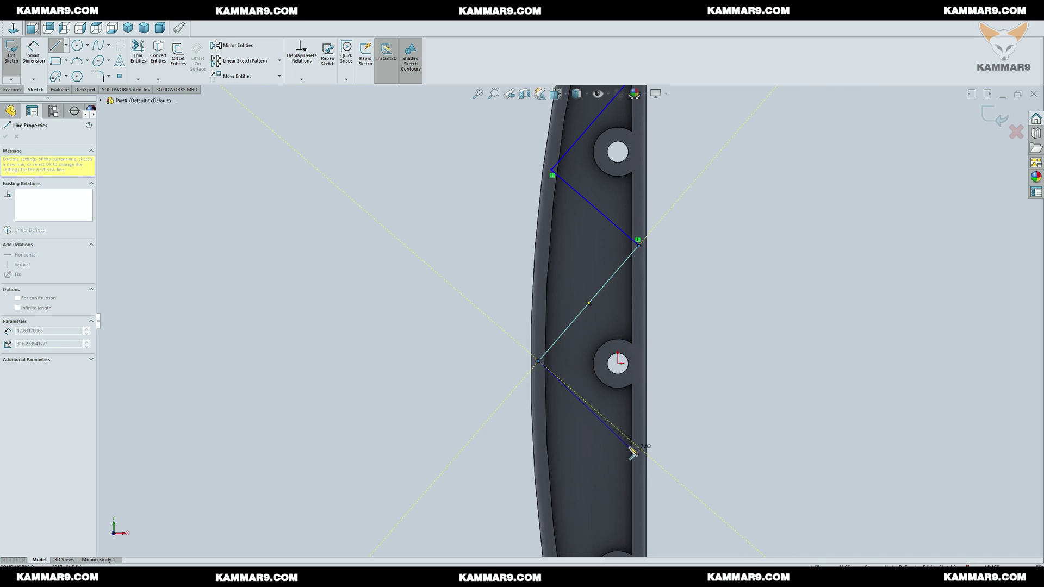
pyautogui.click(638, 449)
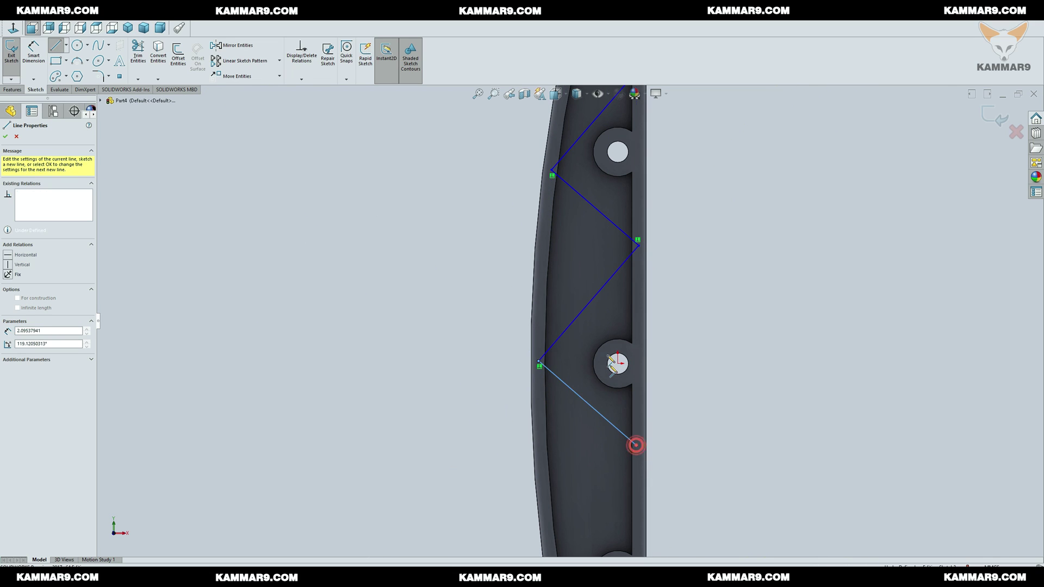
# Complete the zigzag with five more lines alternating between the rims, ending on the bottom hole's boss
pyautogui.scroll(3, 634, 443)
pyautogui.scroll(-3, 536, 443)
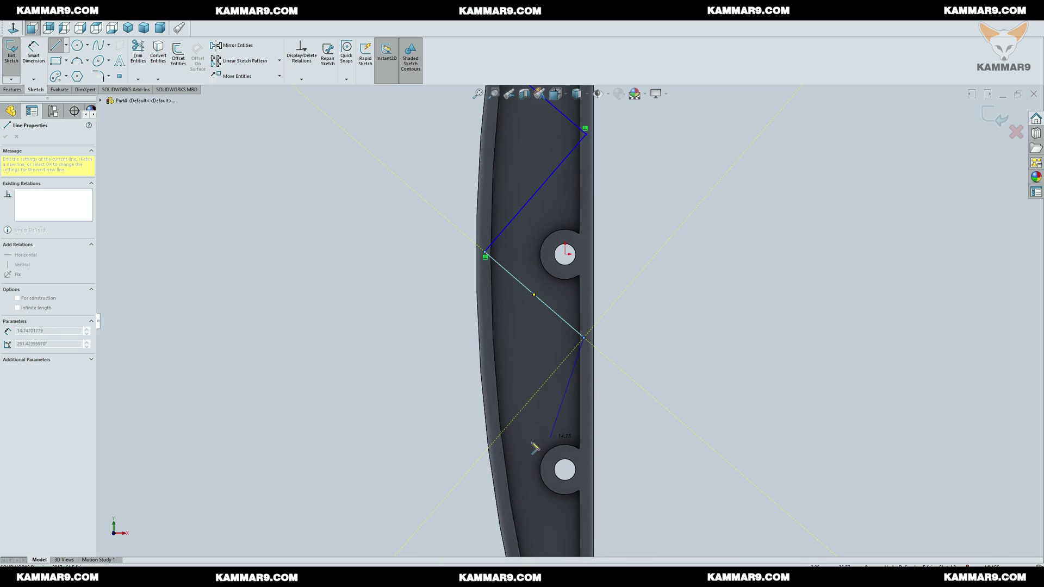
pyautogui.click(498, 437)
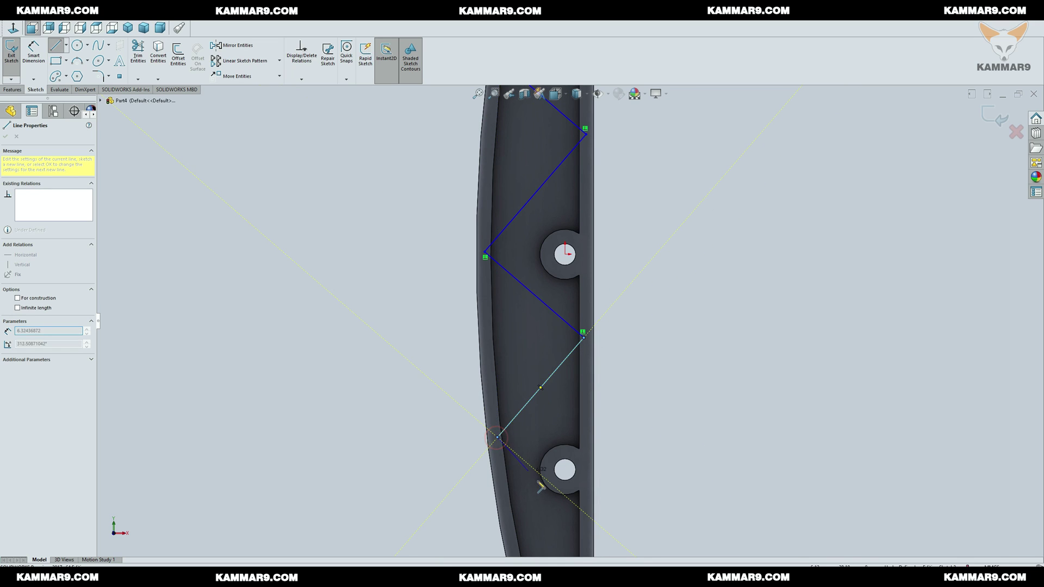
pyautogui.click(585, 515)
pyautogui.scroll(3, 585, 515)
pyautogui.scroll(-3, 576, 443)
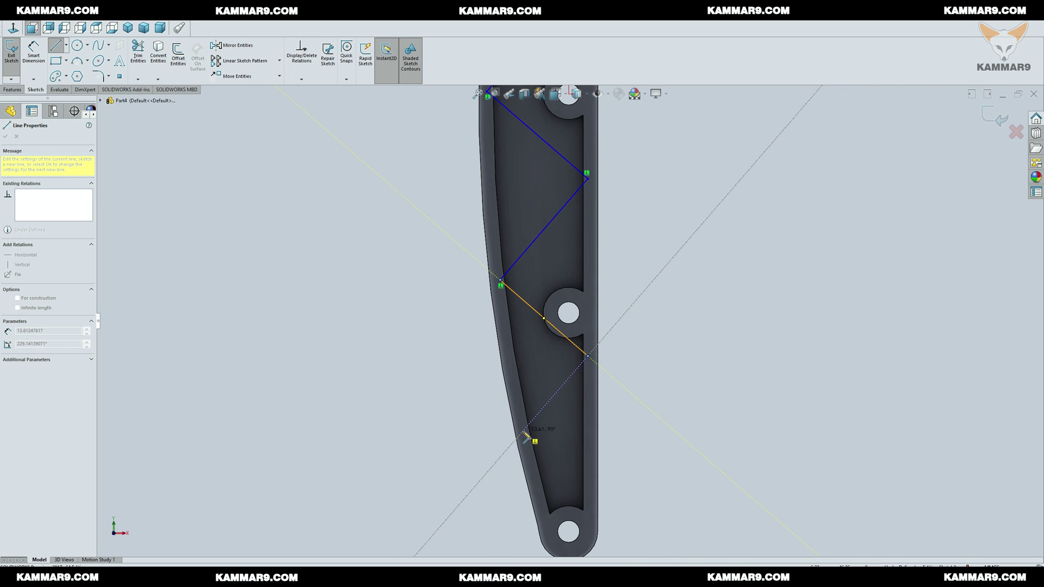
pyautogui.click(525, 432)
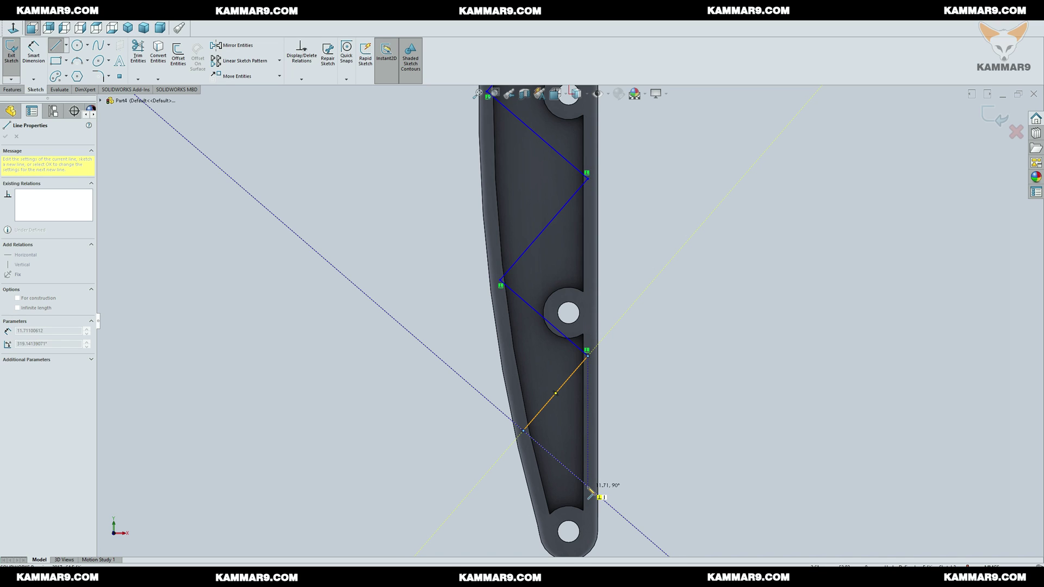
pyautogui.click(587, 488)
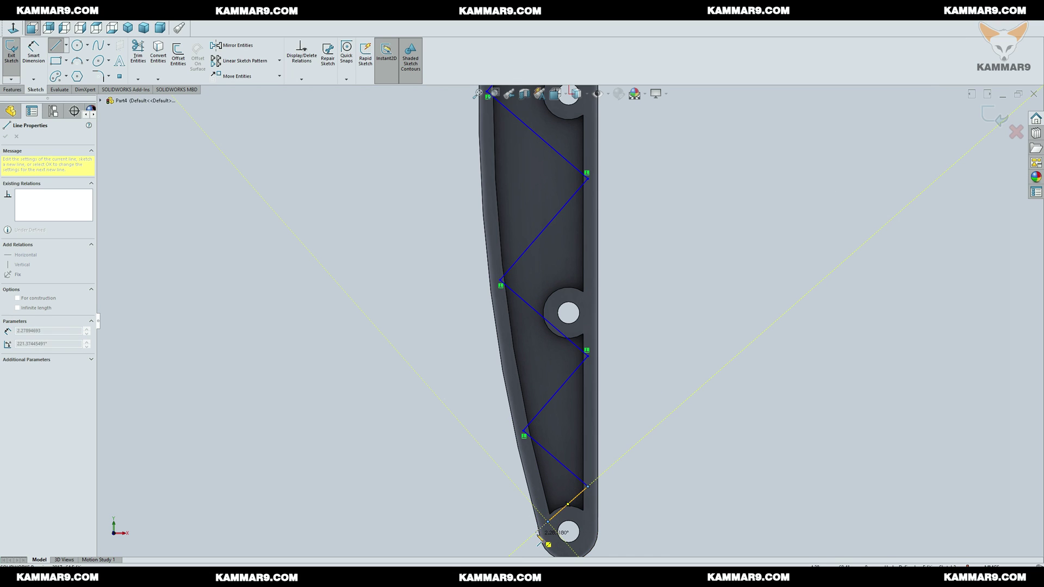
pyautogui.click(548, 522)
pyautogui.press('Escape')
pyautogui.press('f')
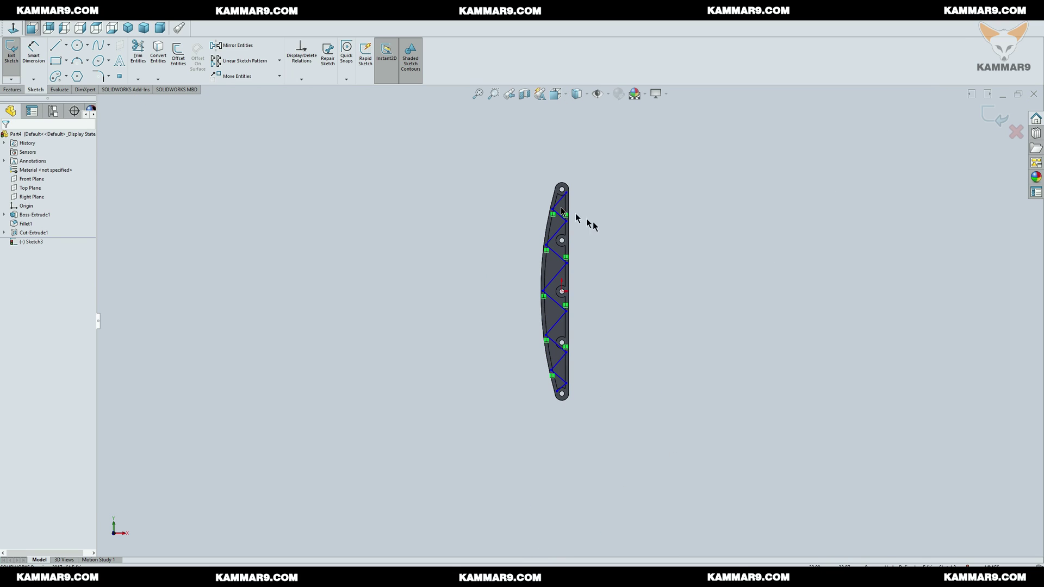
# Select all zigzag lines for an entity offset and set the offset distance to 0.5 mm
pyautogui.hotkey('ctrl', 'a')
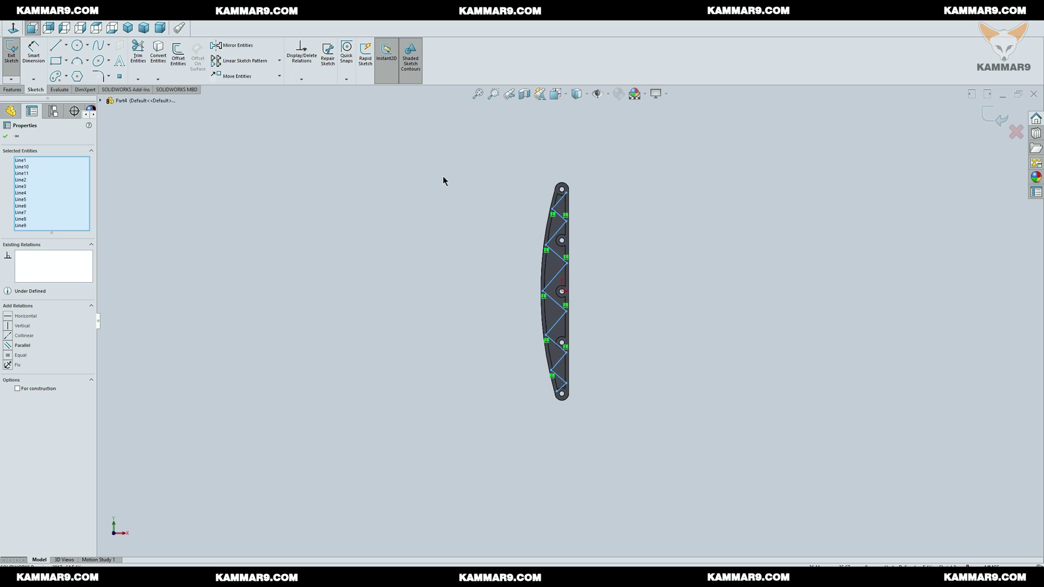
pyautogui.click(179, 57)
pyautogui.scroll(-10, 559, 205)
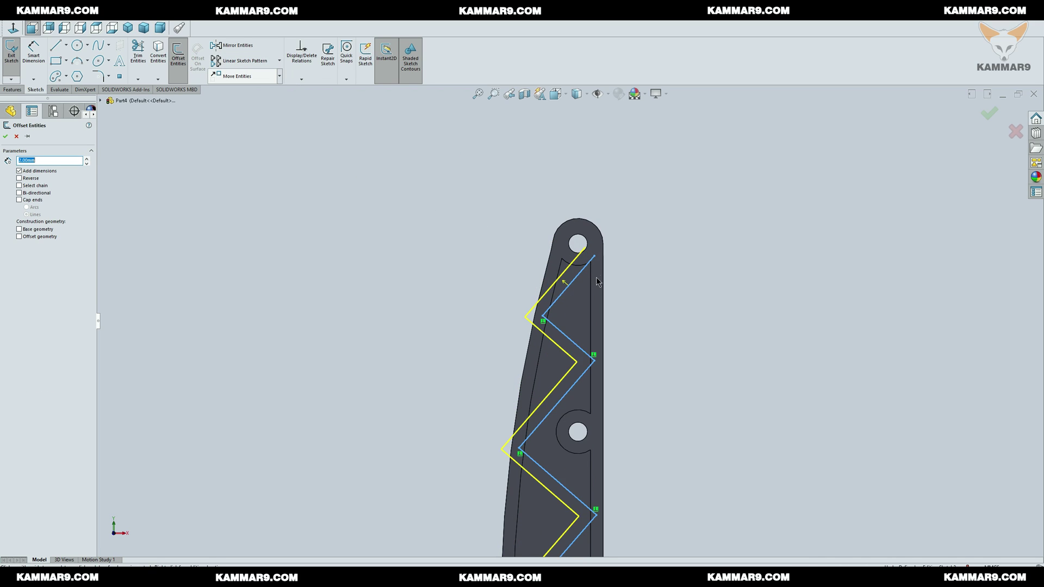
pyautogui.write('0.5')
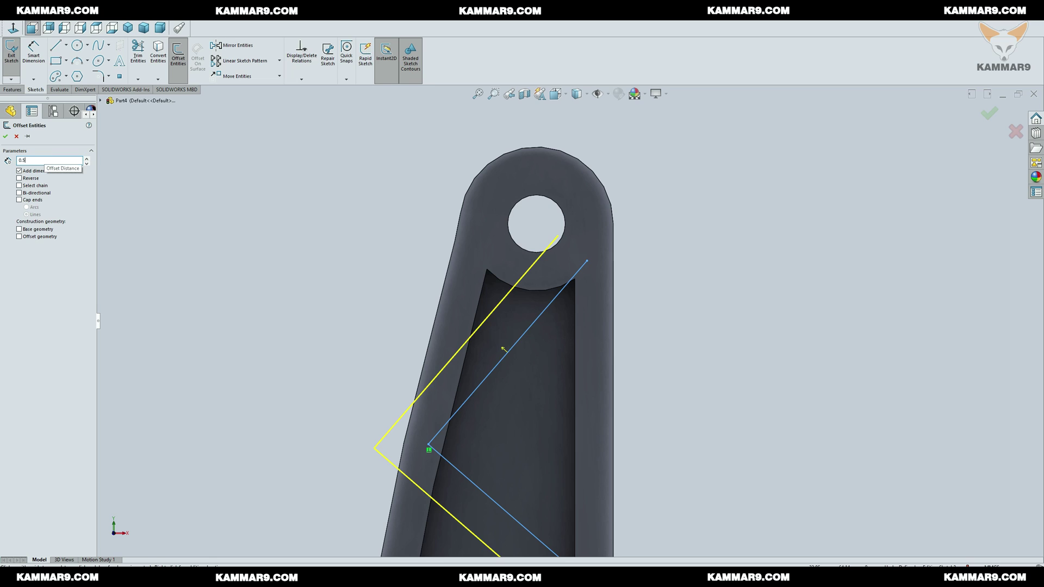
pyautogui.press('Return')
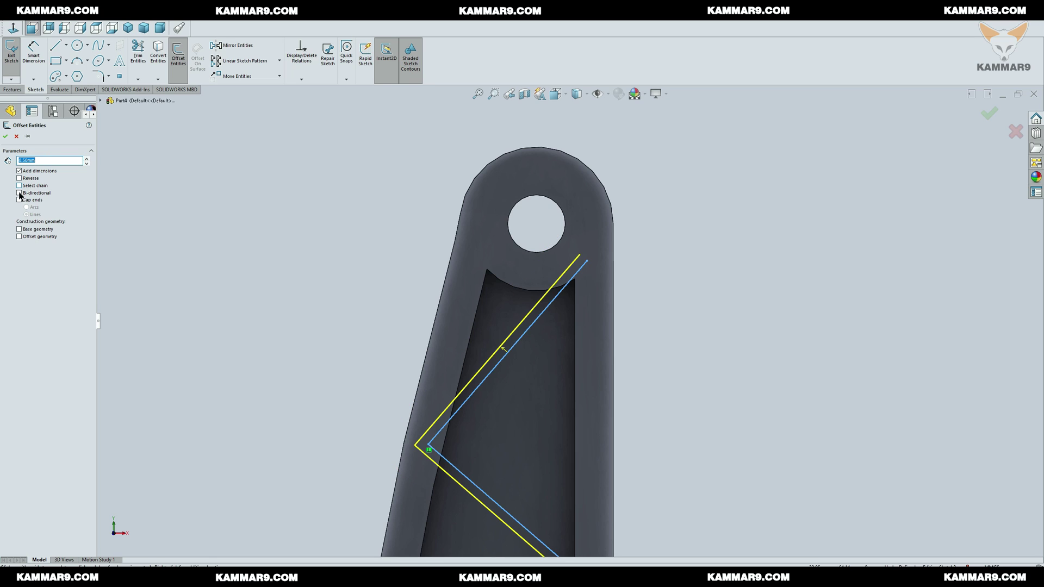
# Make the offset bi-directional with line-capped ends, convert the base lines to construction geometry, and apply it
pyautogui.click(19, 193)
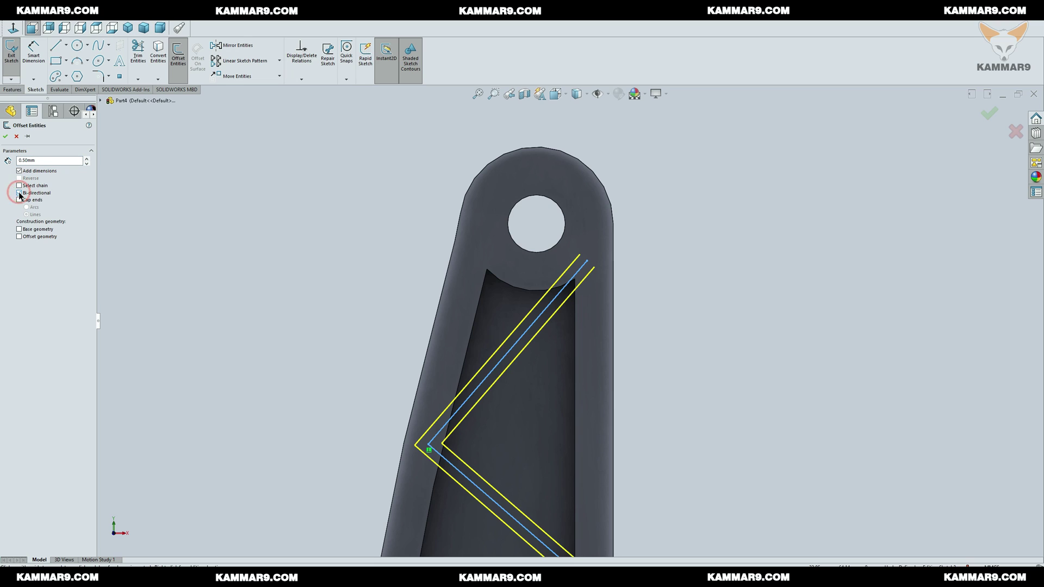
pyautogui.click(19, 200)
pyautogui.click(19, 230)
pyautogui.press('f')
pyautogui.scroll(-5, 577, 489)
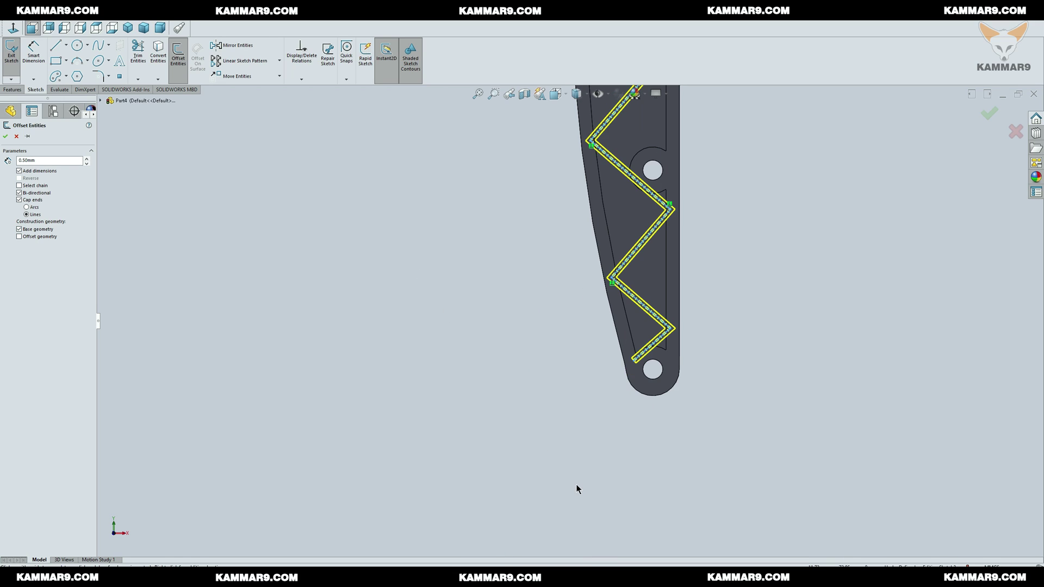
pyautogui.scroll(-3, 649, 361)
pyautogui.scroll(7, 609, 371)
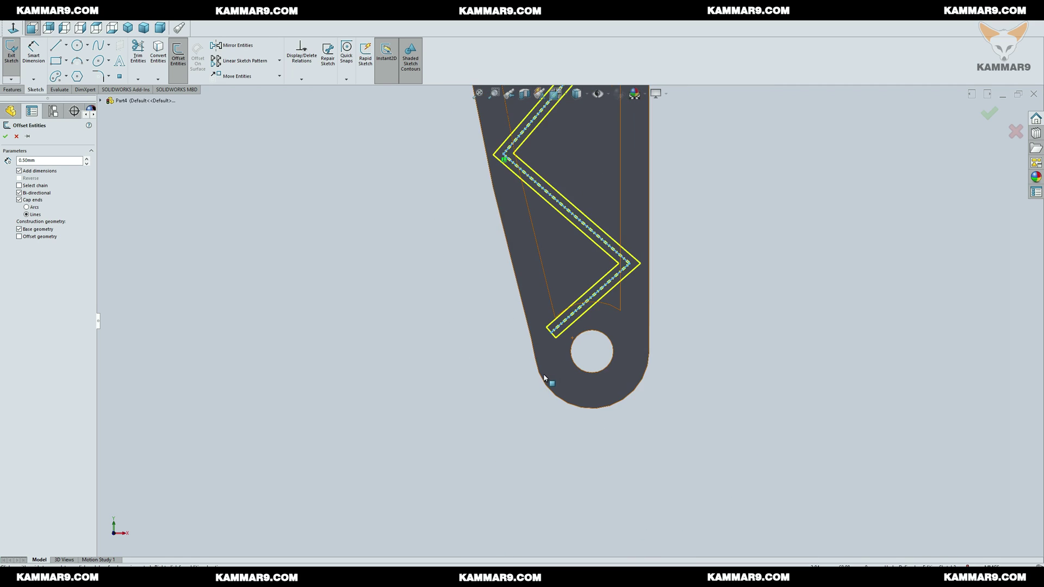
pyautogui.scroll(3, 579, 229)
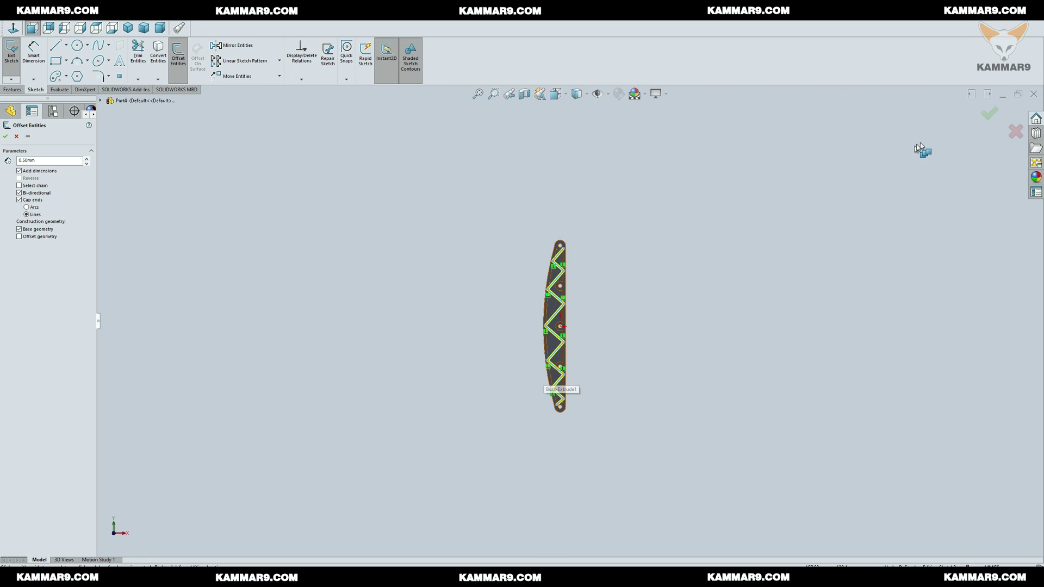
pyautogui.scroll(-3, 919, 148)
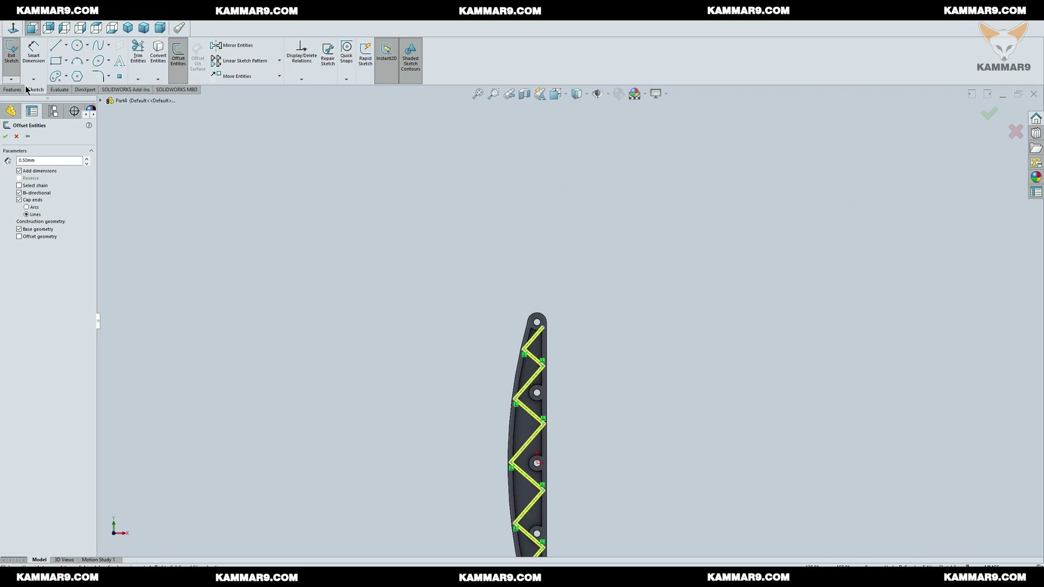
pyautogui.click(990, 116)
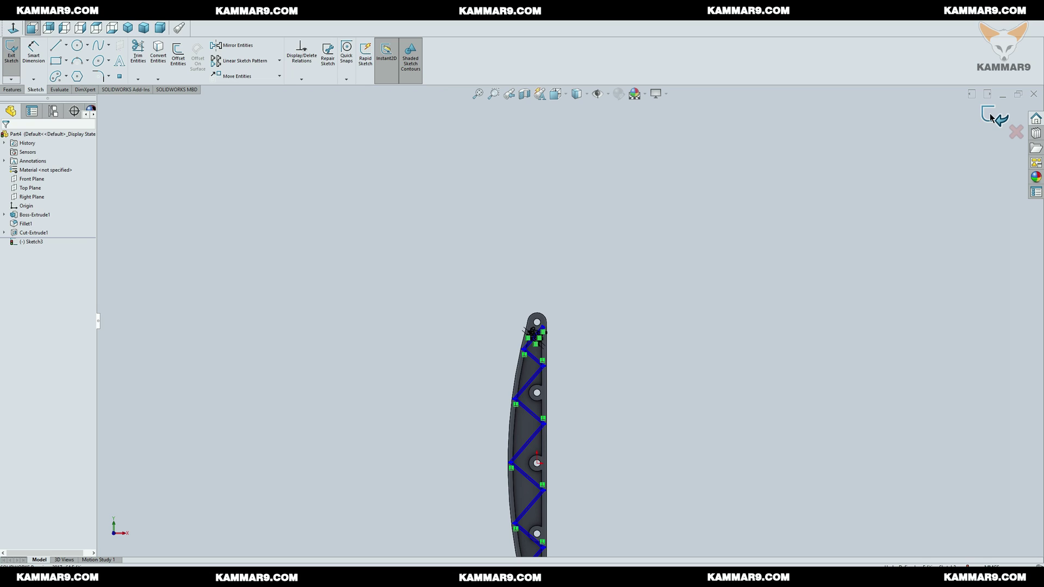
# Extrude the zigzag rib sketch up to the recess floor, merging it with the bar
pyautogui.click(21, 90)
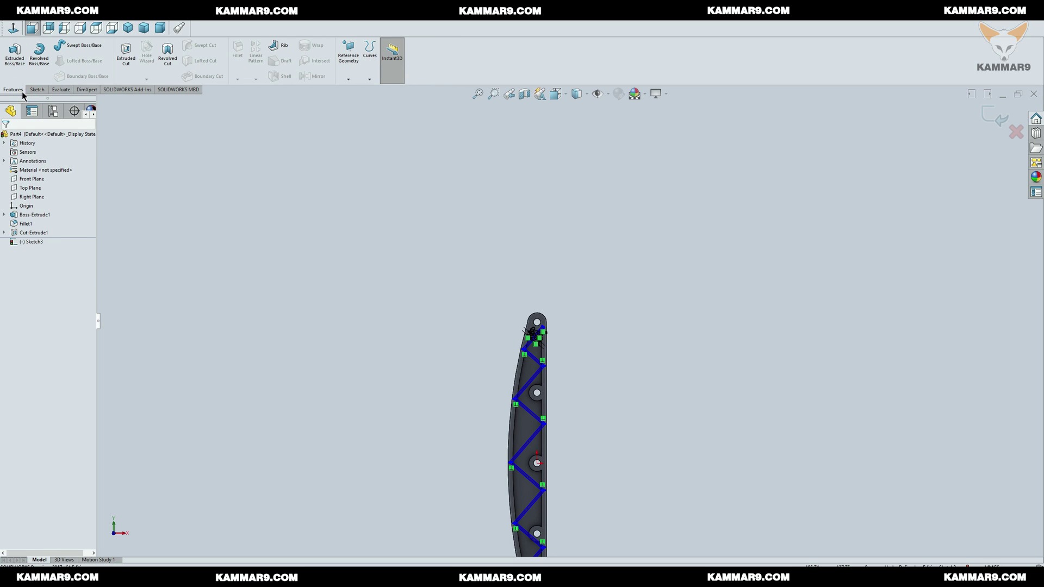
pyautogui.click(15, 54)
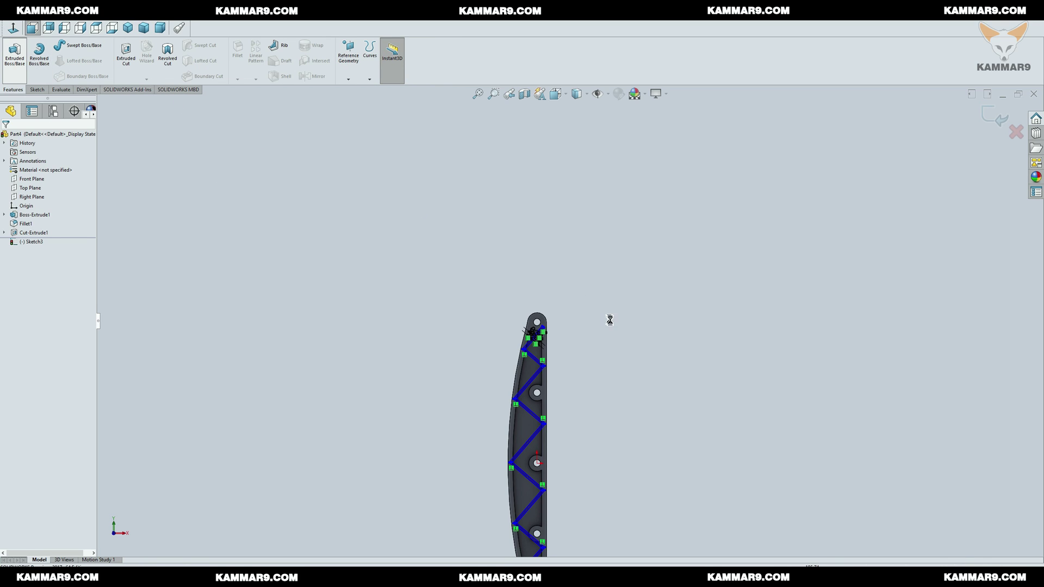
pyautogui.moveTo(619, 328); pyautogui.dragTo(571, 401, button='middle')
pyautogui.scroll(-7, 534, 373)
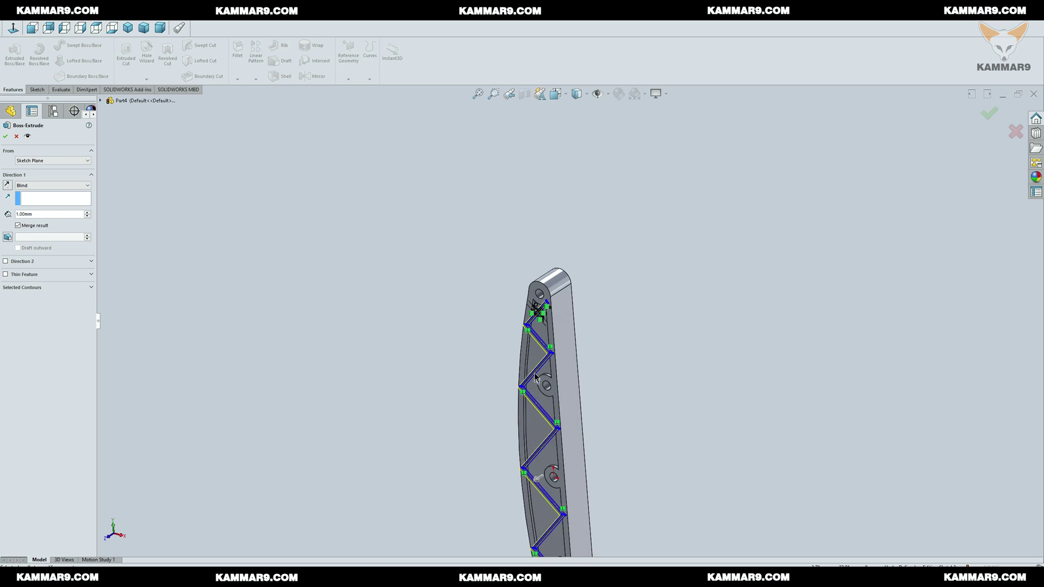
pyautogui.scroll(-2, 546, 326)
pyautogui.click(42, 188)
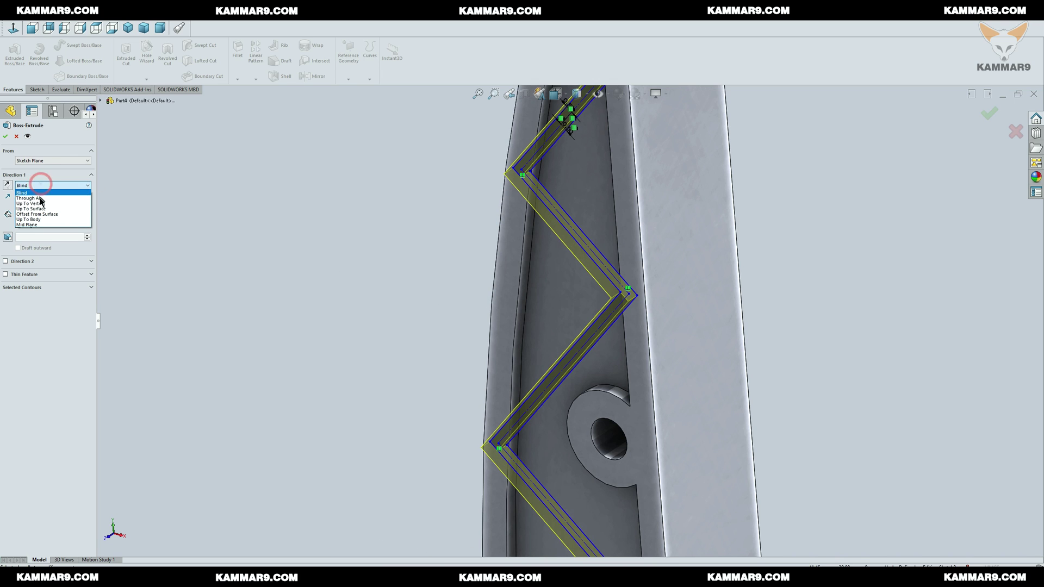
pyautogui.click(33, 206)
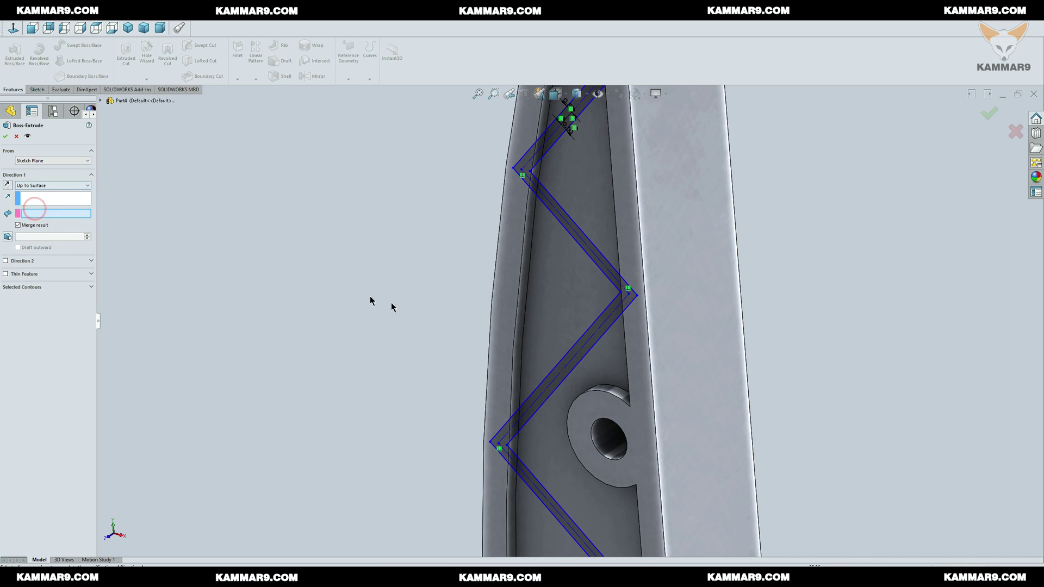
pyautogui.click(572, 283)
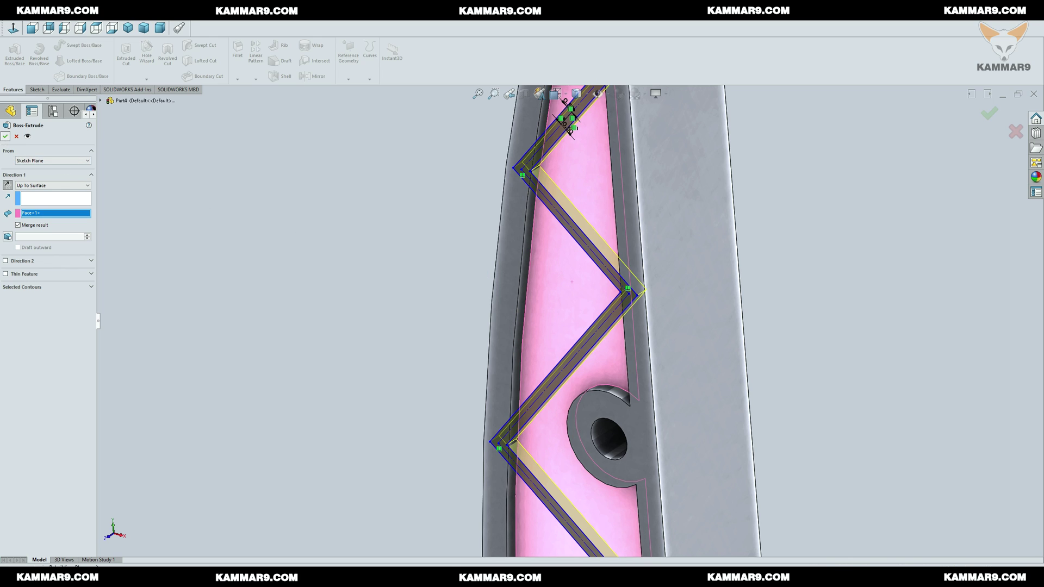
pyautogui.press('Return')
pyautogui.click(361, 239)
pyautogui.scroll(6, 360, 239)
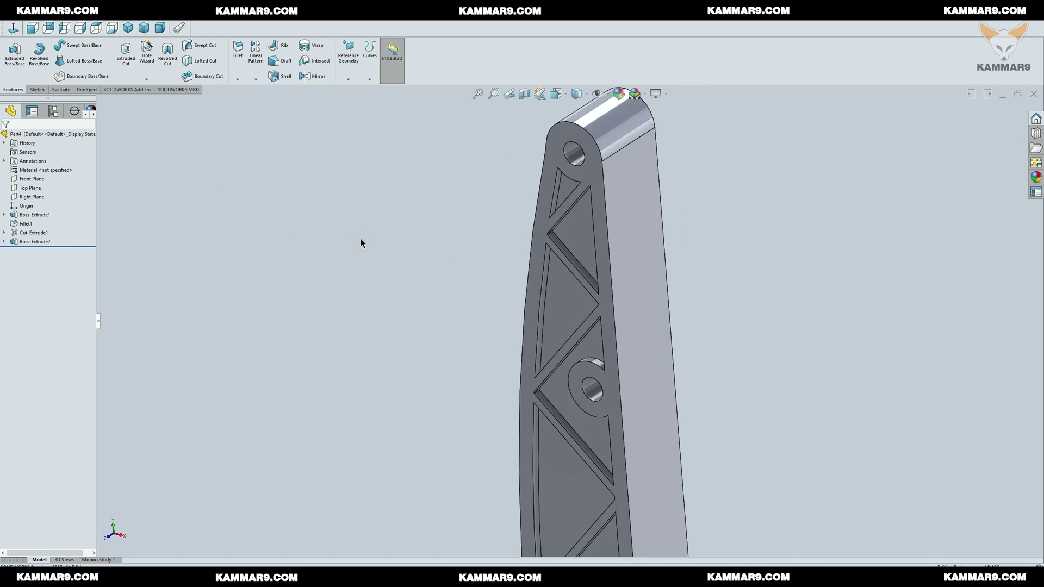
pyautogui.scroll(-1, 586, 533)
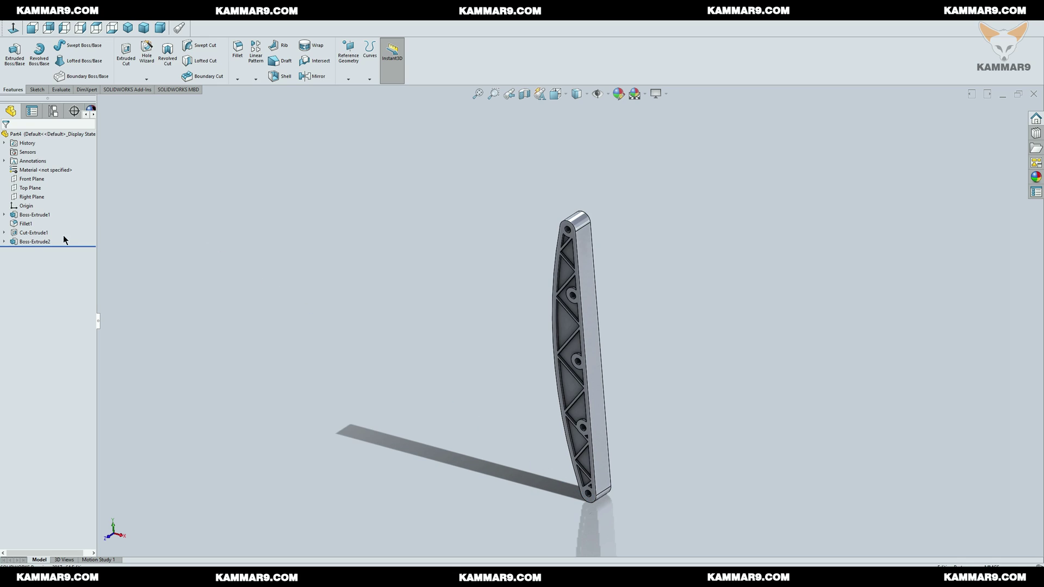
# Mirror the recess cut and the zigzag rib extrusion about the Front Plane
pyautogui.click(37, 240)
pyautogui.keyDown('ctrl'); pyautogui.click(30, 234); pyautogui.keyUp('ctrl')
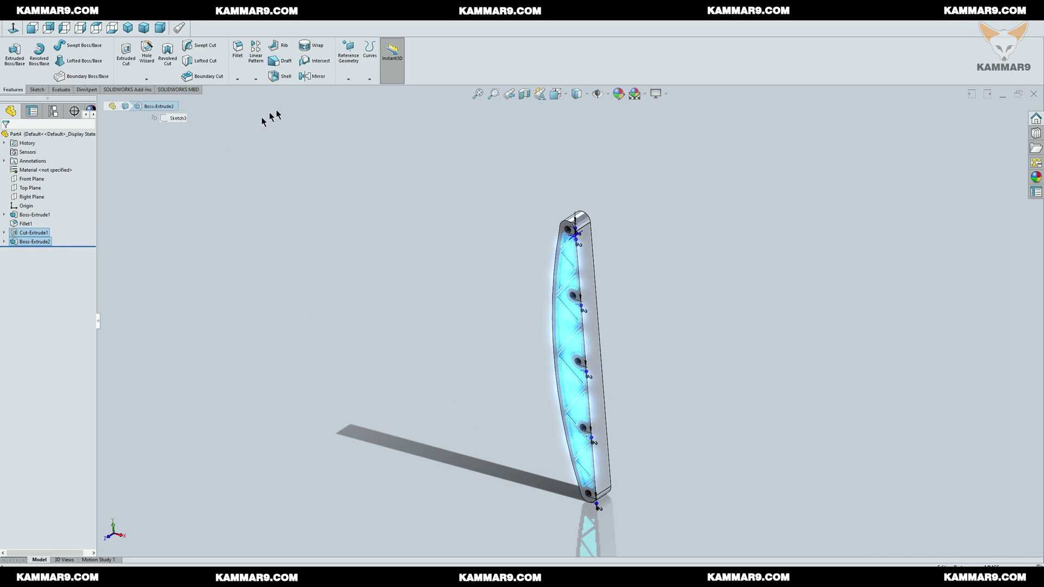
pyautogui.click(314, 78)
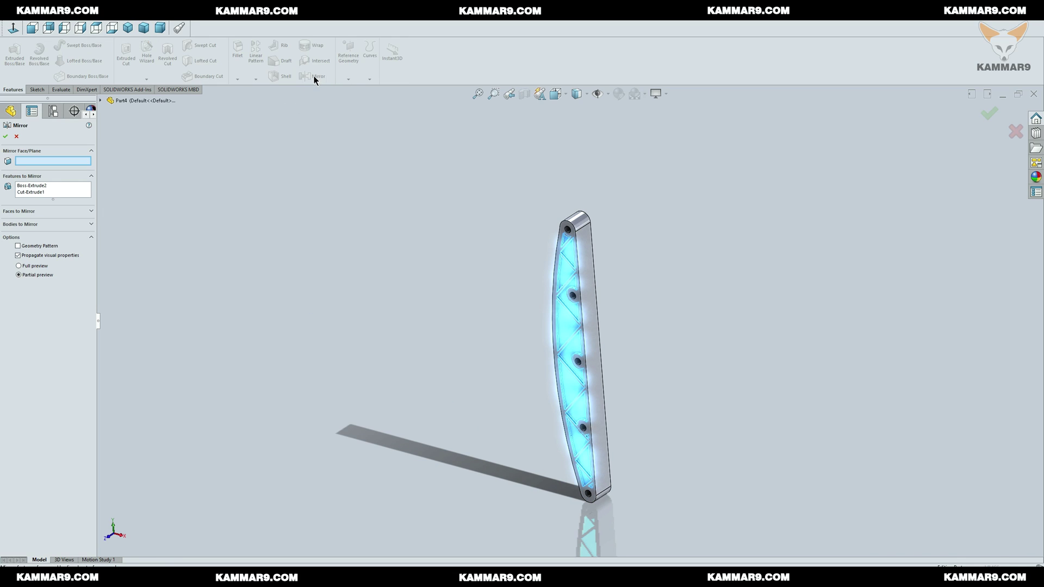
pyautogui.click(101, 101)
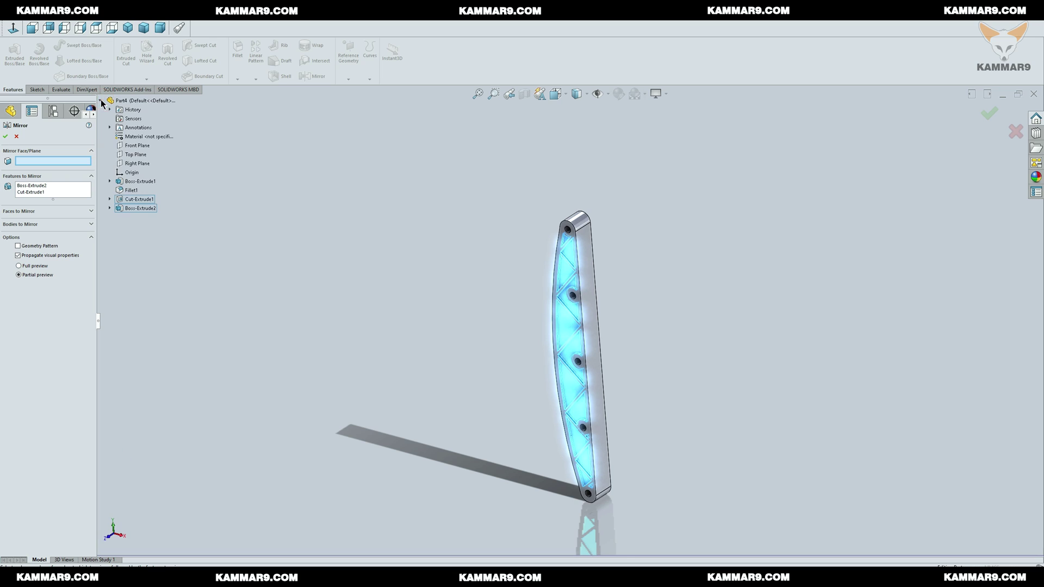
pyautogui.click(135, 146)
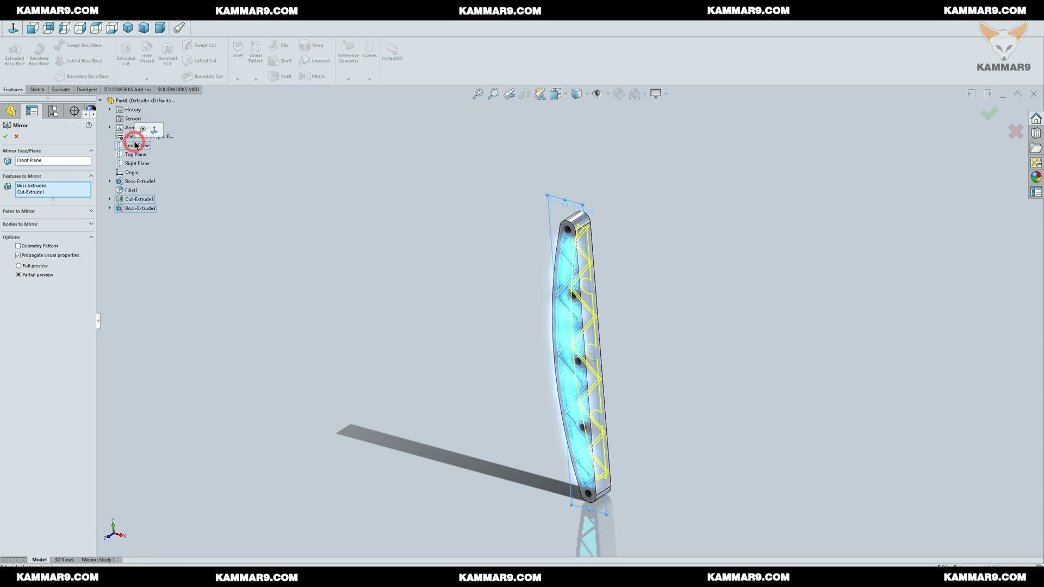
pyautogui.click(5, 137)
pyautogui.moveTo(357, 258); pyautogui.dragTo(416, 312, button='middle')
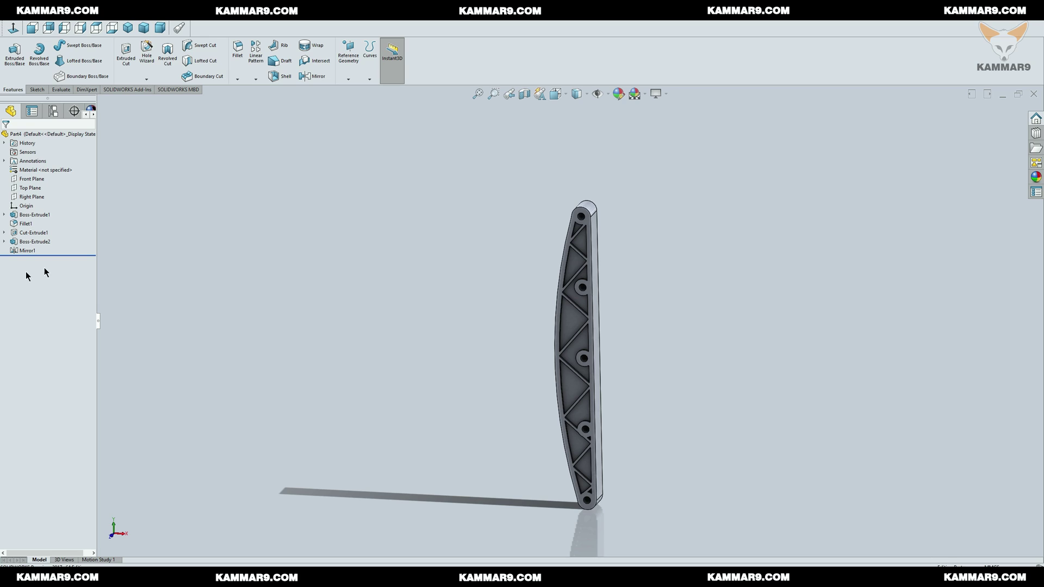
pyautogui.moveTo(445, 256)
pyautogui.mouseDown(button='middle')
pyautogui.moveTo(473, 256)
pyautogui.moveTo(457, 258)
pyautogui.mouseUp(button='middle')
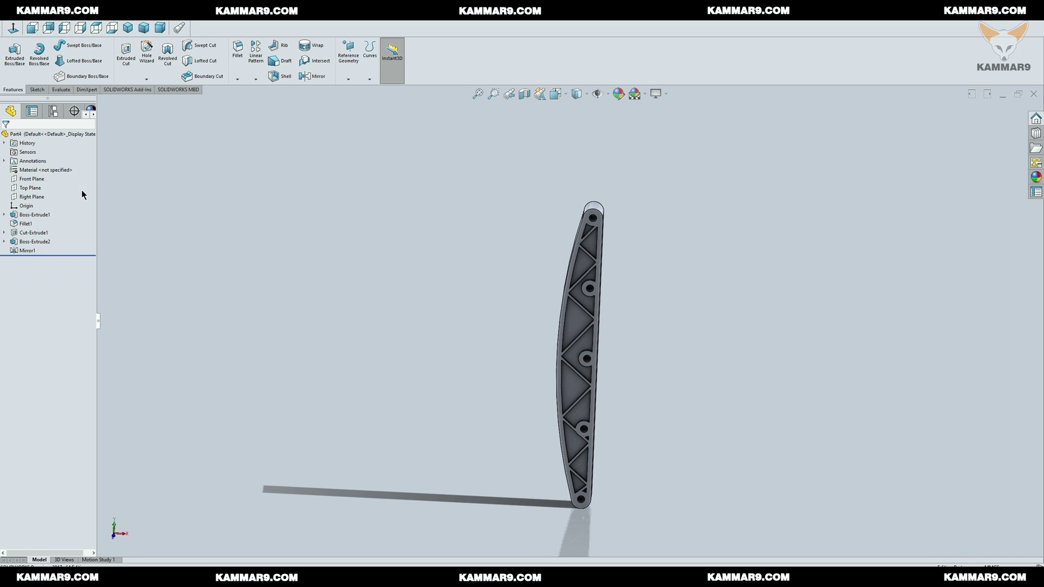
# Start a sketch on the Front Plane and offset the bar's curved outer edge 2 mm inward as construction geometry
pyautogui.click(31, 179)
pyautogui.click(42, 163)
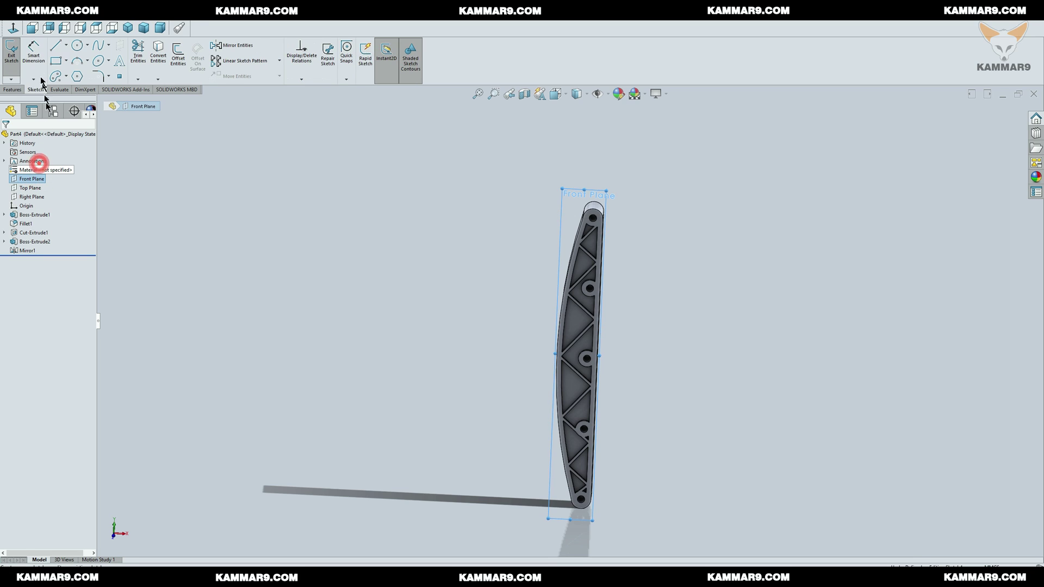
pyautogui.click(15, 32)
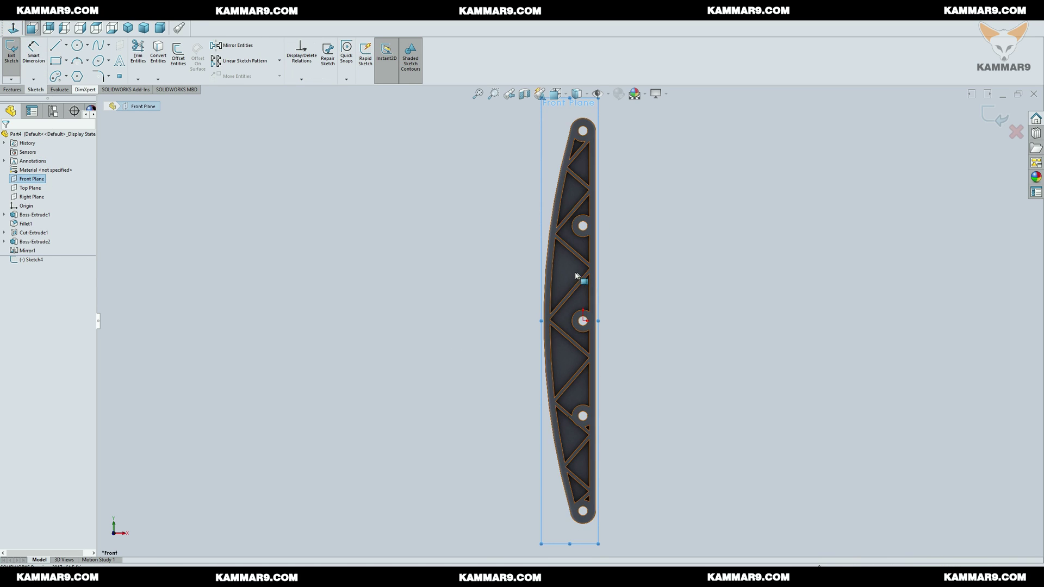
pyautogui.scroll(-4, 497, 279)
pyautogui.click(497, 278)
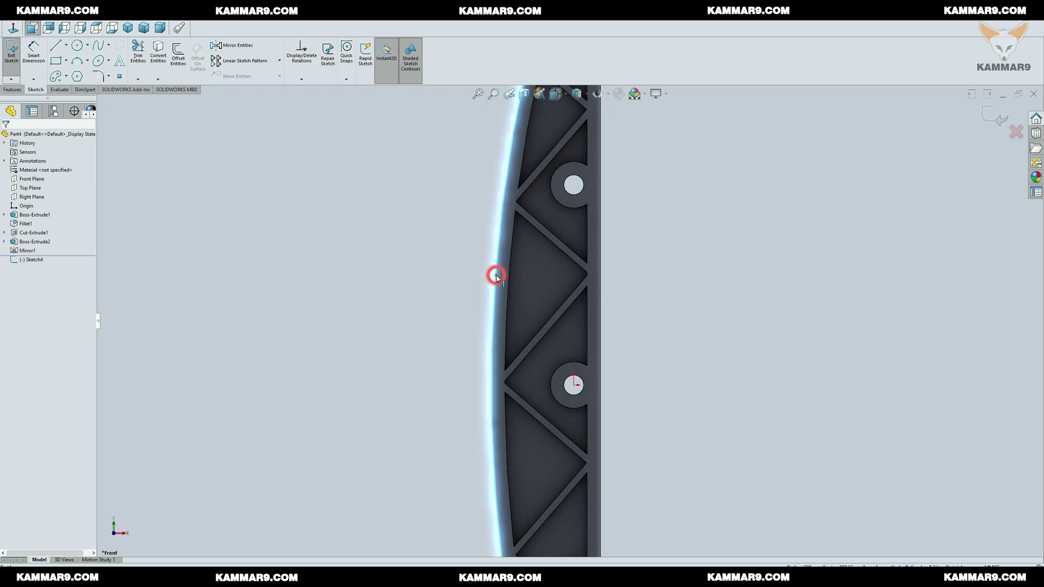
pyautogui.click(180, 57)
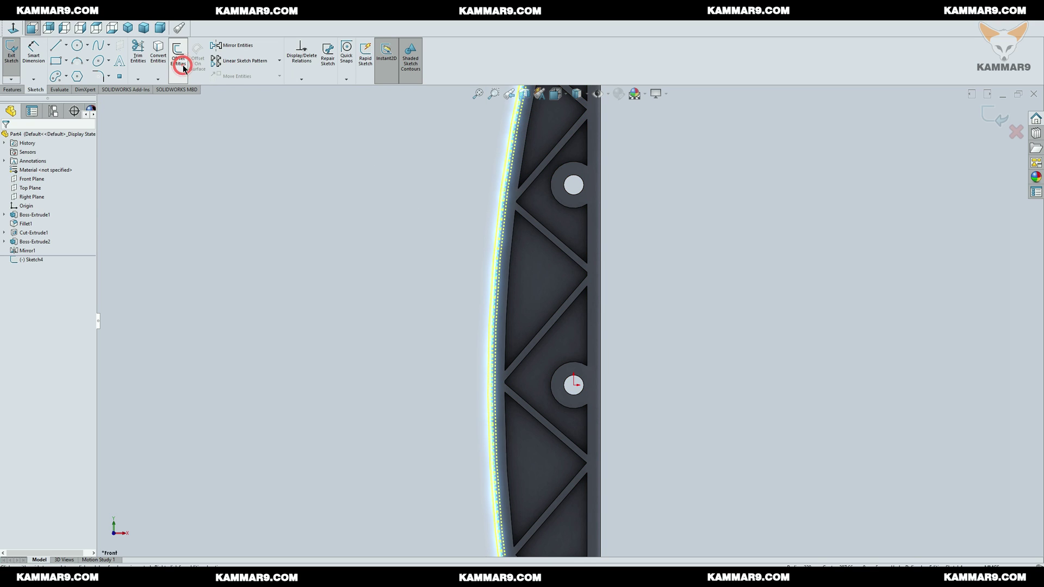
pyautogui.click(19, 193)
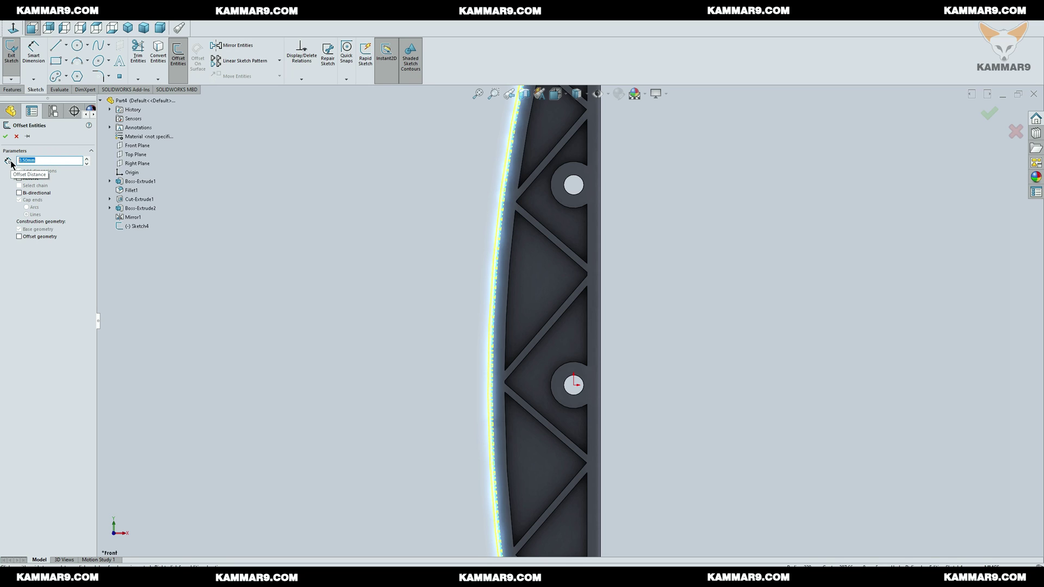
pyautogui.write('2')
pyautogui.press('Return')
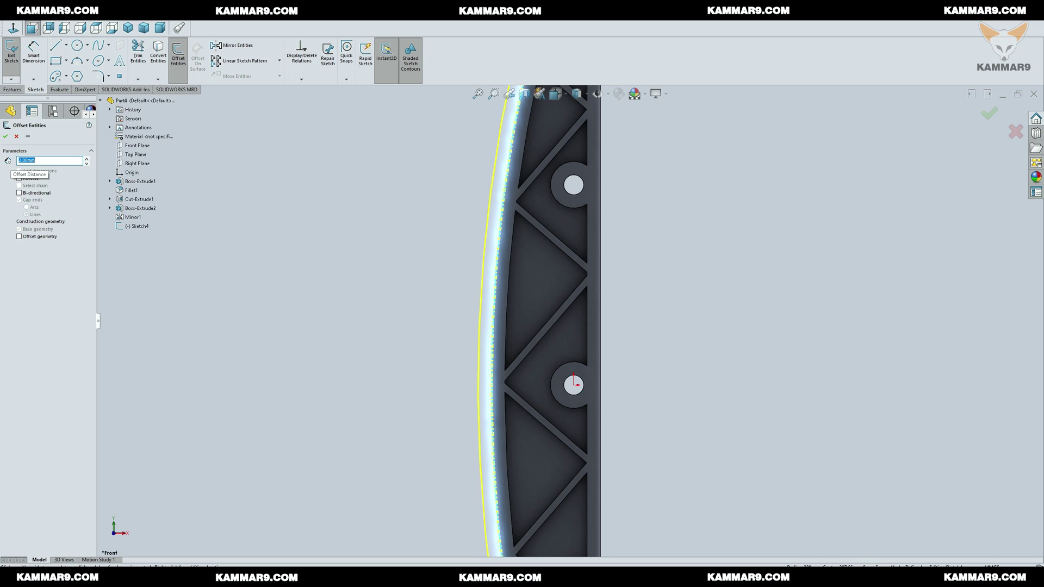
pyautogui.click(19, 178)
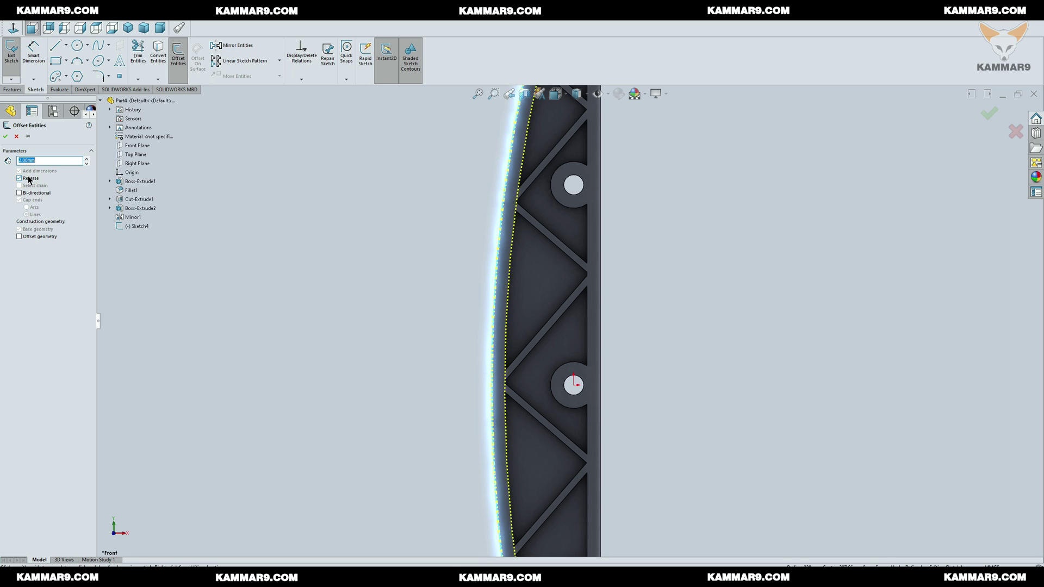
pyautogui.click(31, 236)
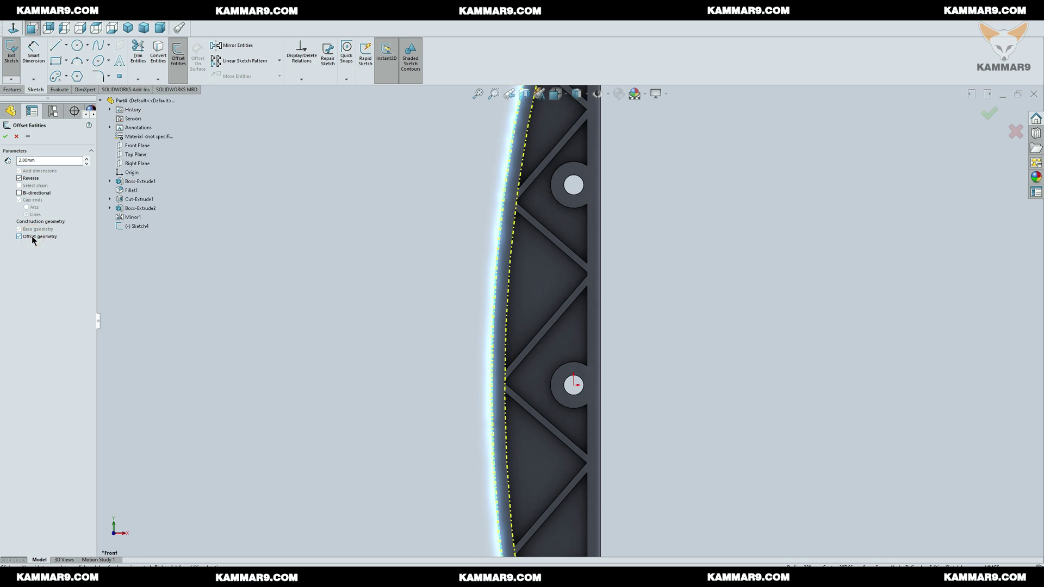
pyautogui.click(6, 136)
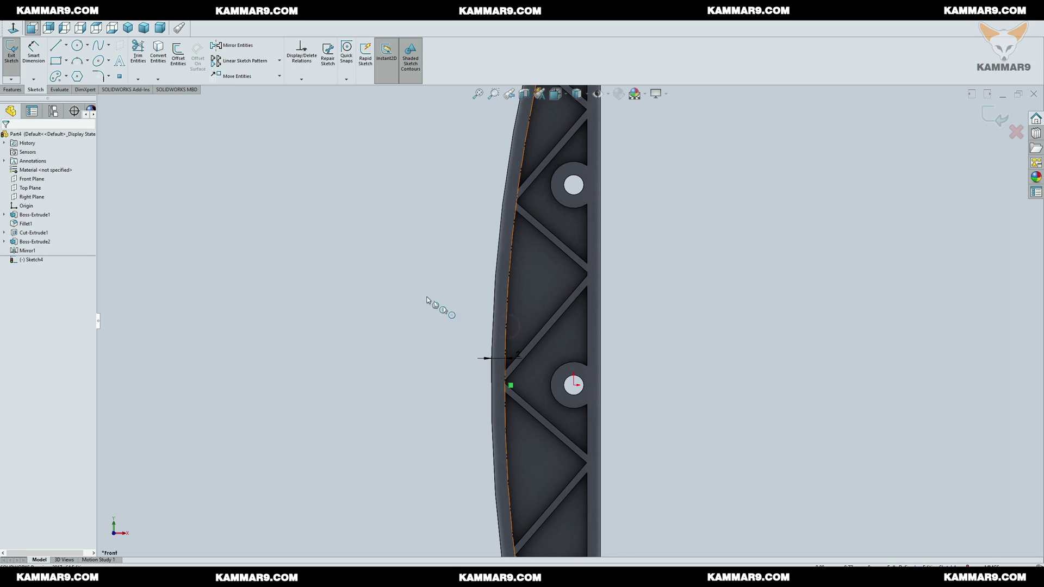
# Draw a large circle centred on the offset arc's centre point, with its radius reaching the construction arc
pyautogui.scroll(6, 282, 247)
pyautogui.click(336, 292)
pyautogui.scroll(2, 409, 304)
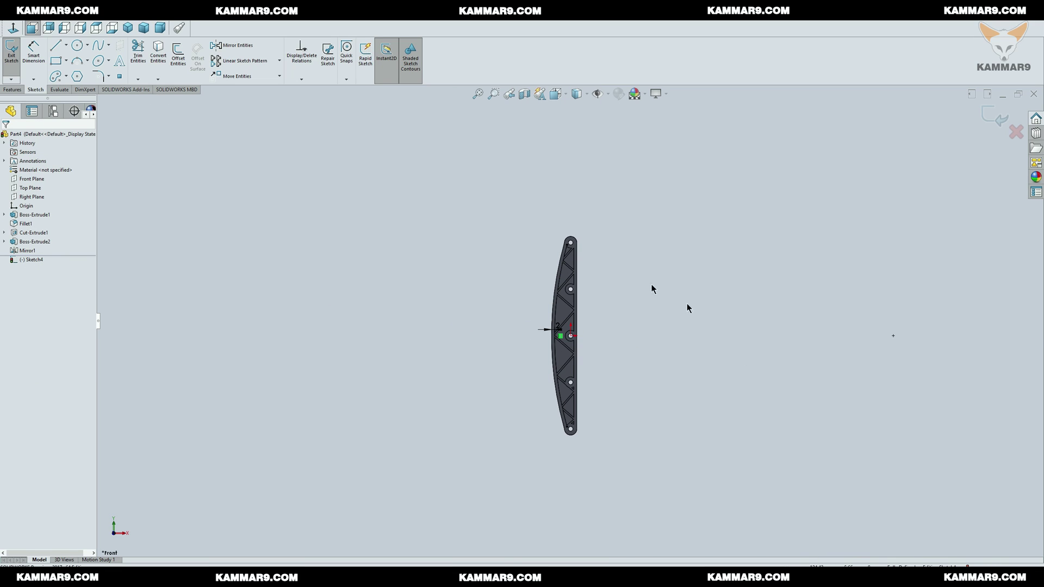
pyautogui.click(77, 46)
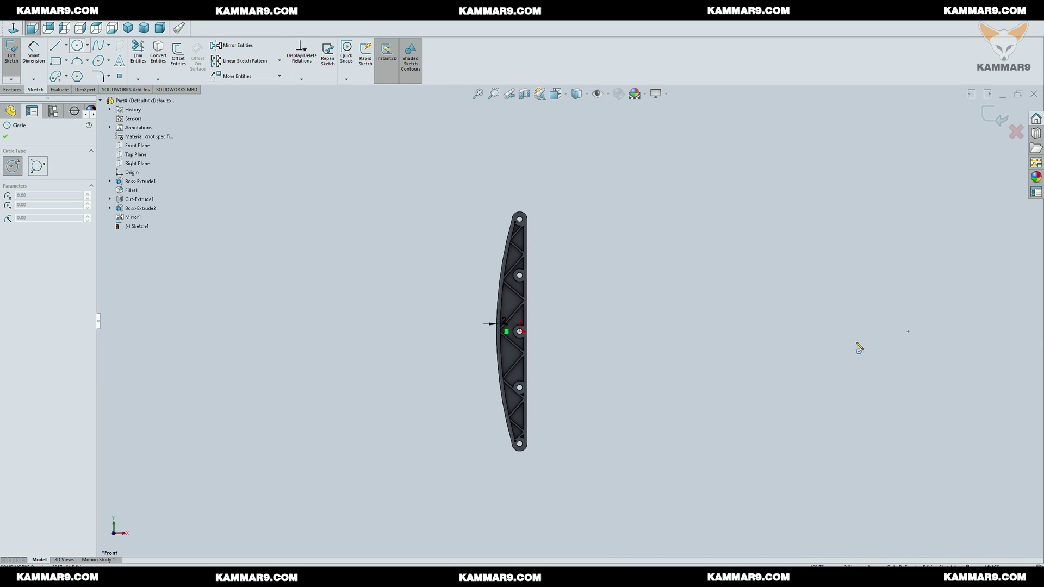
pyautogui.click(908, 330)
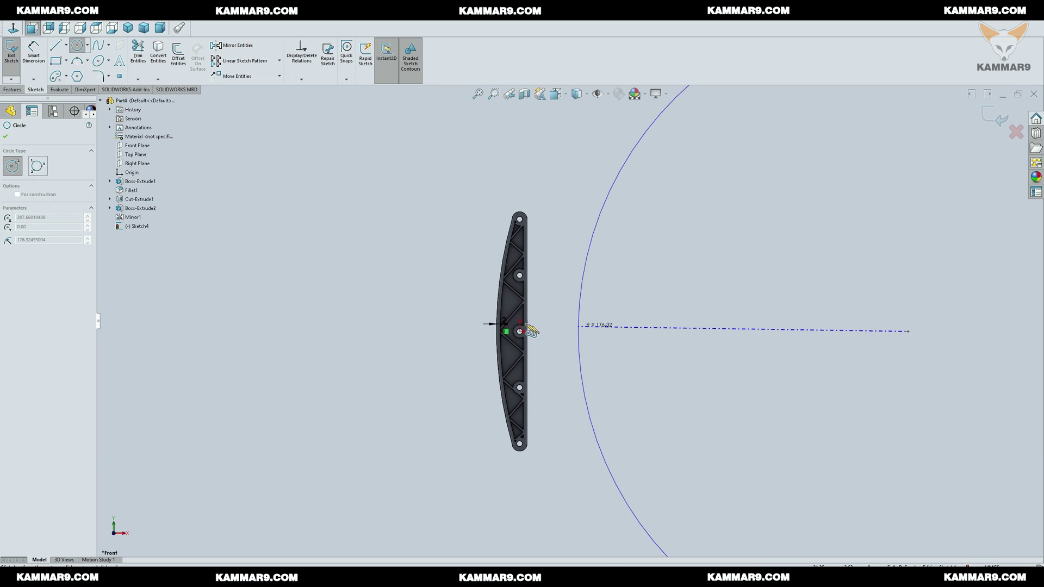
pyautogui.scroll(-5, 505, 324)
pyautogui.click(506, 316)
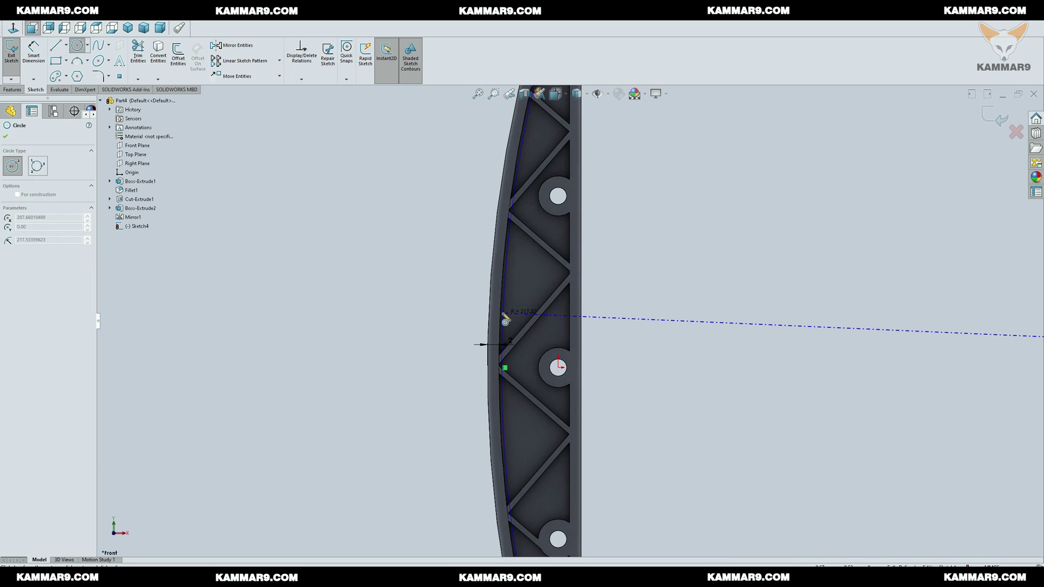
pyautogui.click(505, 319)
pyautogui.scroll(5, 440, 320)
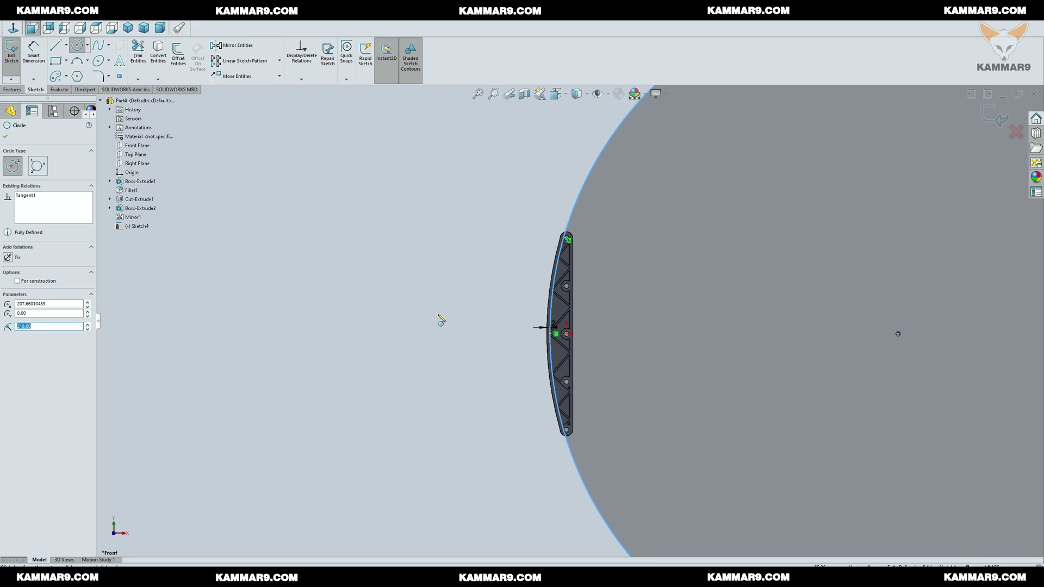
pyautogui.press('Escape')
# Draw a corner rectangle about 43 mm wide and 150 mm tall around the bar's curved side, starting on the circle above the top hole
pyautogui.scroll(-2, 556, 269)
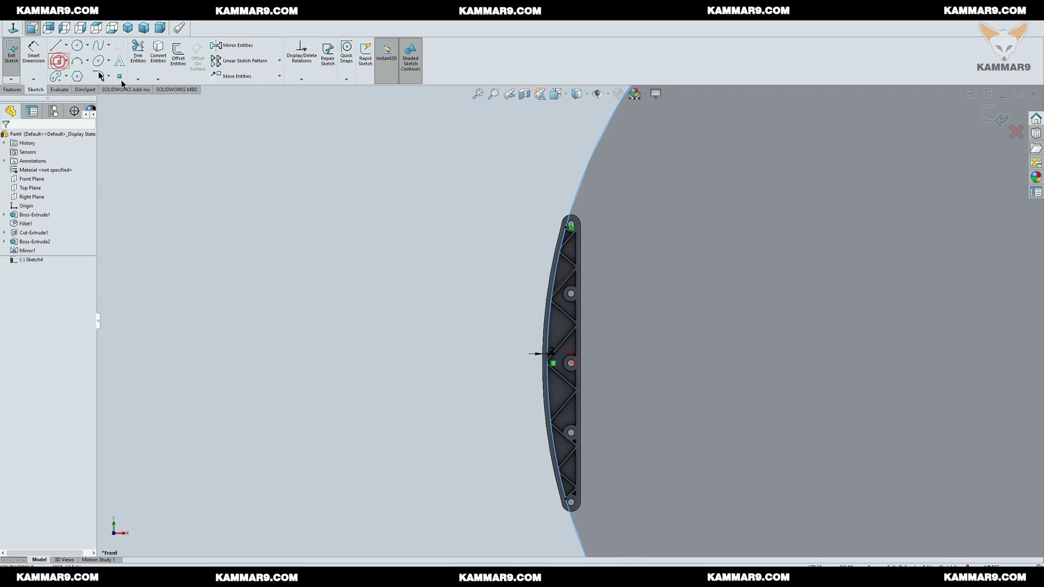
pyautogui.click(576, 194)
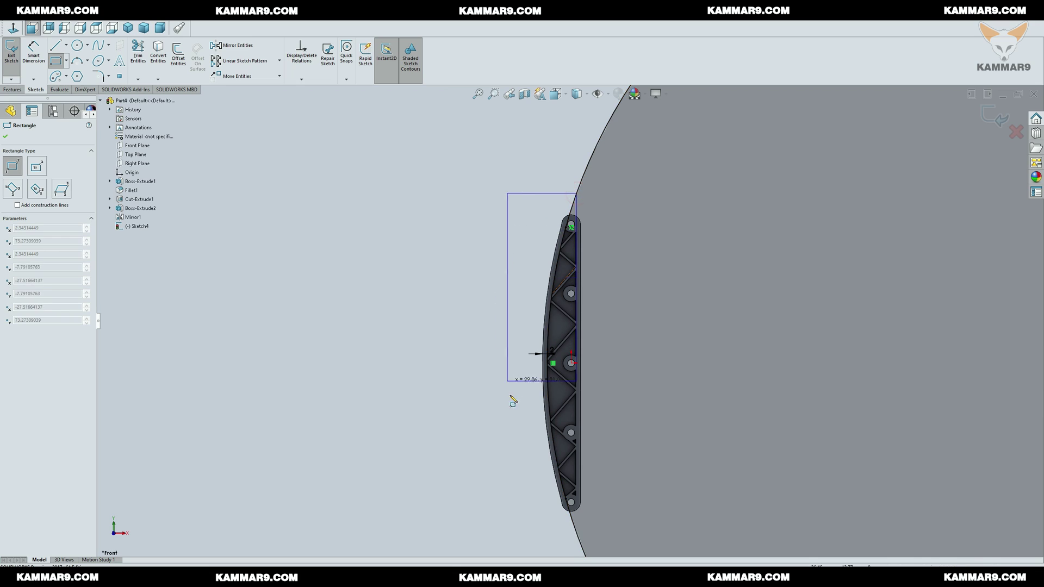
pyautogui.click(477, 540)
pyautogui.scroll(-3, 594, 517)
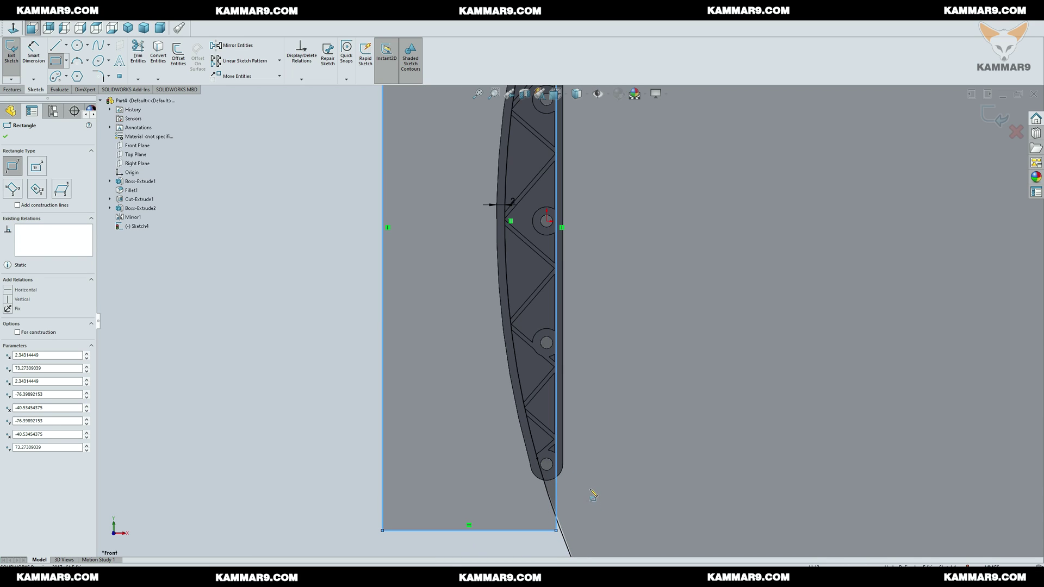
pyautogui.press('Escape')
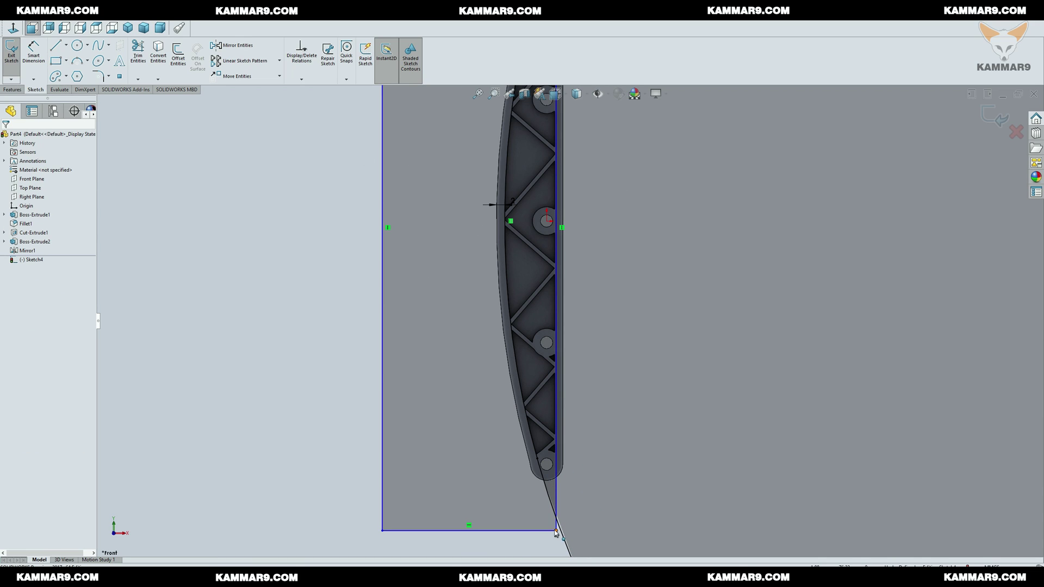
# Make the rectangle's lower corner near the circle coincident with the circle
pyautogui.keyDown('ctrl'); pyautogui.click(566, 545); pyautogui.keyUp('ctrl')
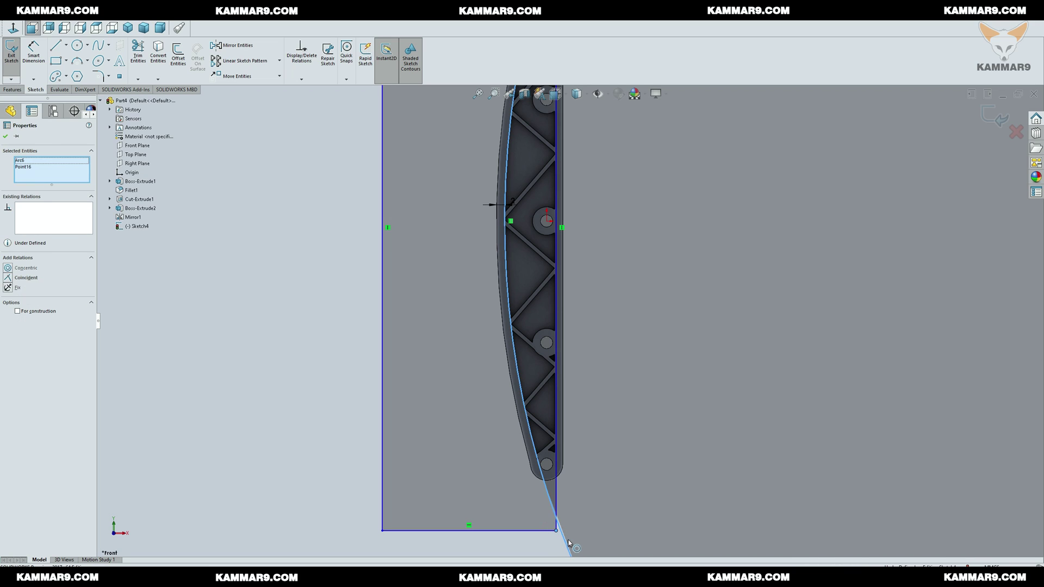
pyautogui.click(603, 506)
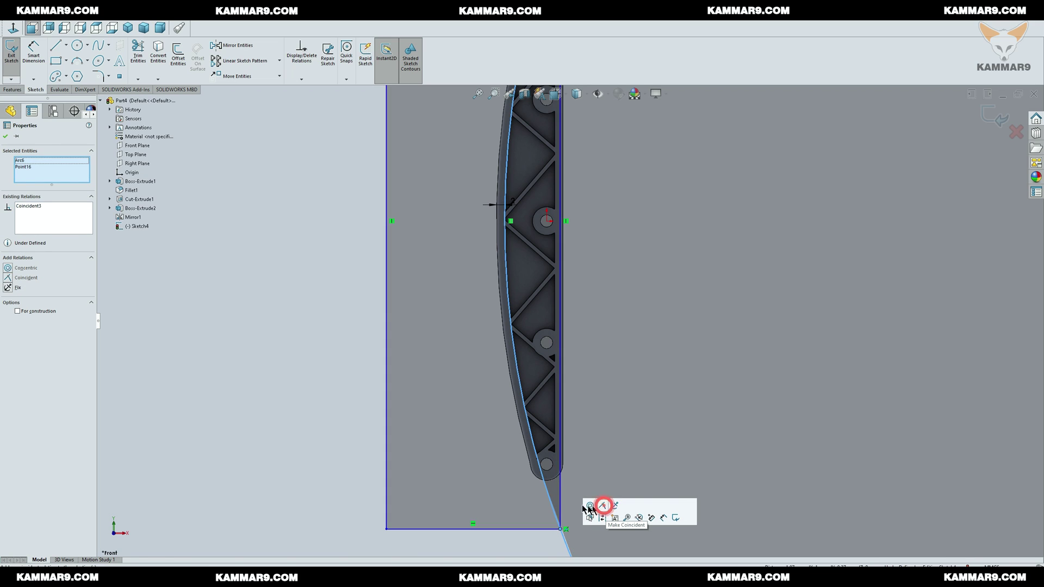
pyautogui.scroll(3, 541, 482)
pyautogui.click(368, 434)
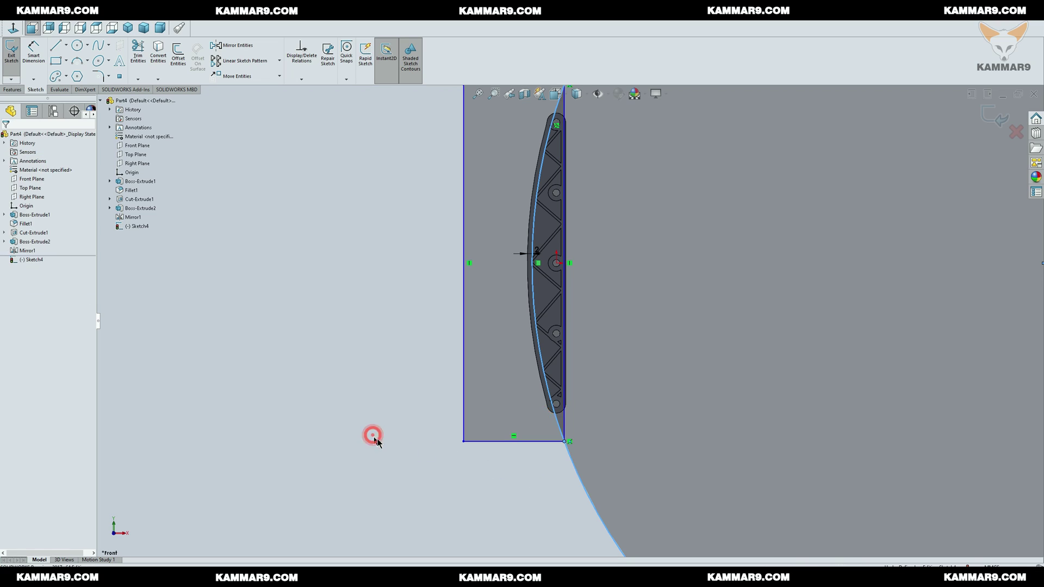
# Dimension the rectangle around the bar's curved side to 140 mm tall and 50 mm wide
pyautogui.scroll(2, 515, 461)
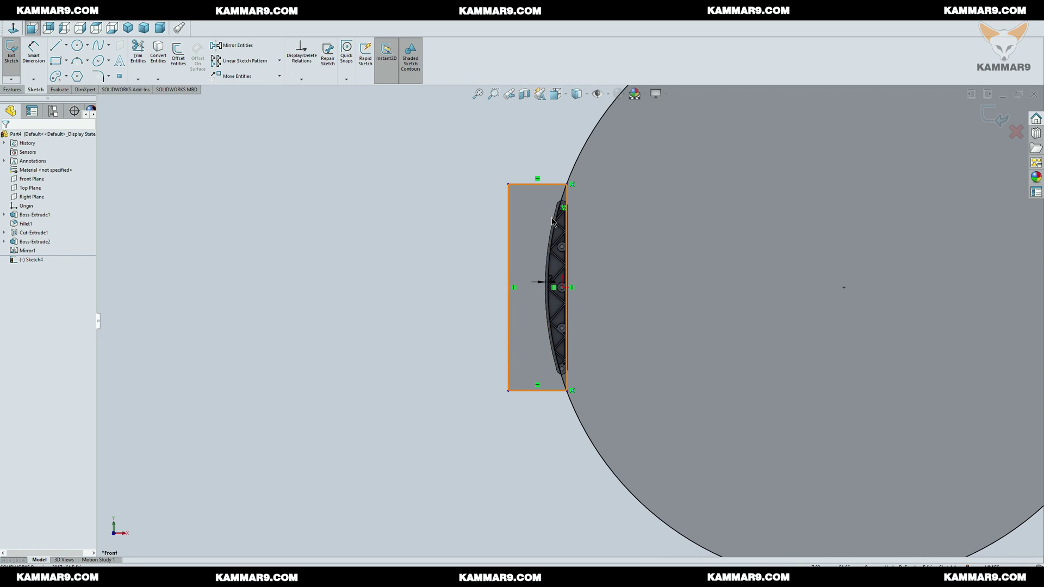
pyautogui.moveTo(551, 211); pyautogui.dragTo(530, 201, button='right')
pyautogui.click(508, 217)
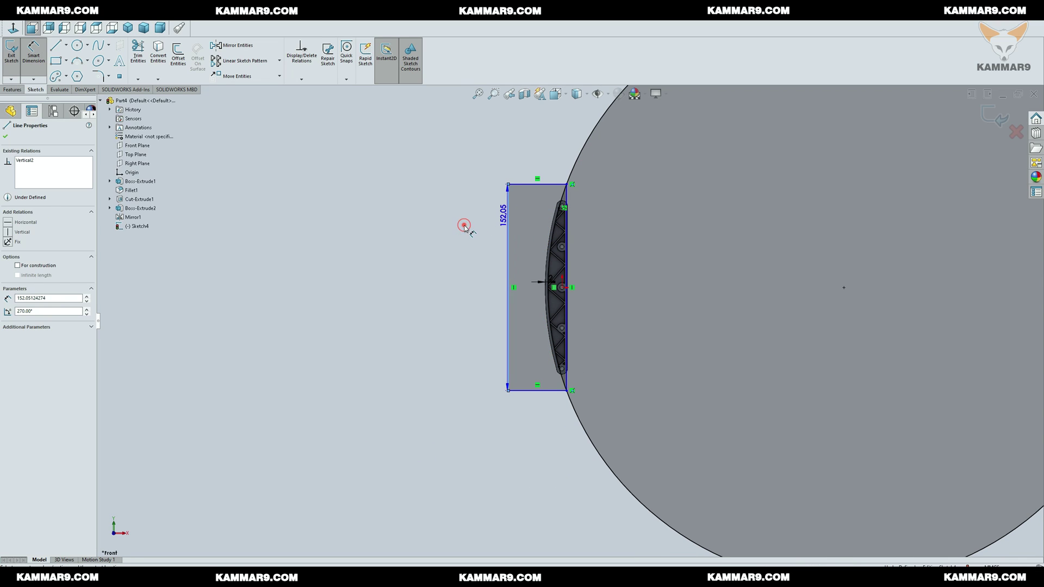
pyautogui.click(464, 228)
pyautogui.write('140')
pyautogui.press('Return')
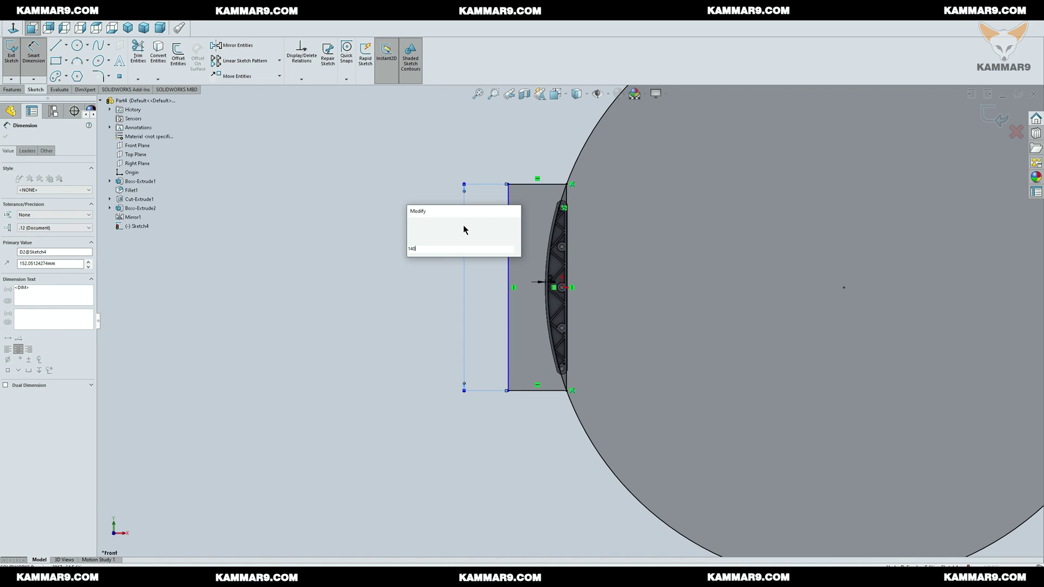
pyautogui.click(527, 192)
pyautogui.click(526, 162)
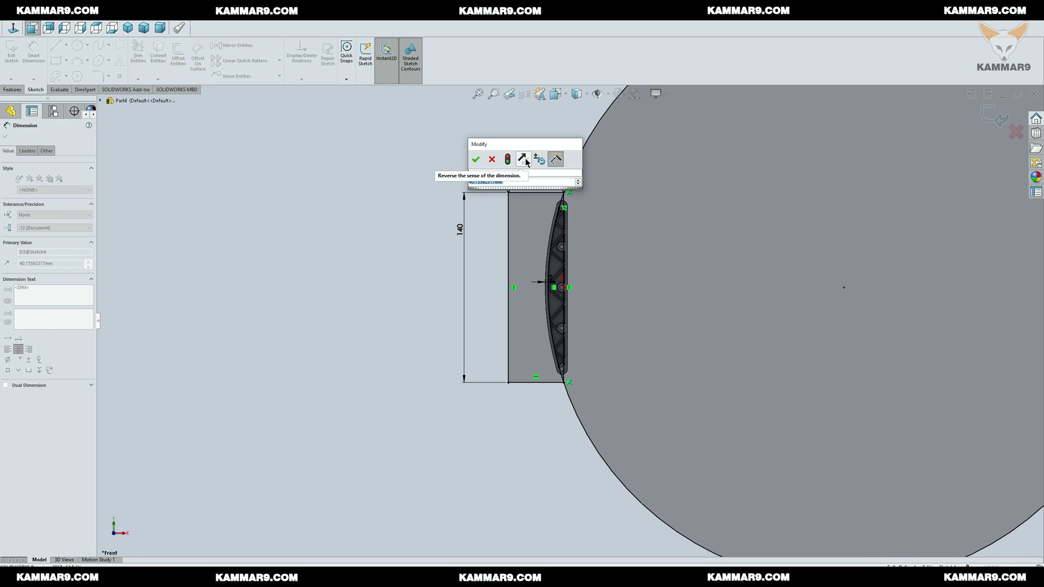
pyautogui.write('50')
pyautogui.press('Return')
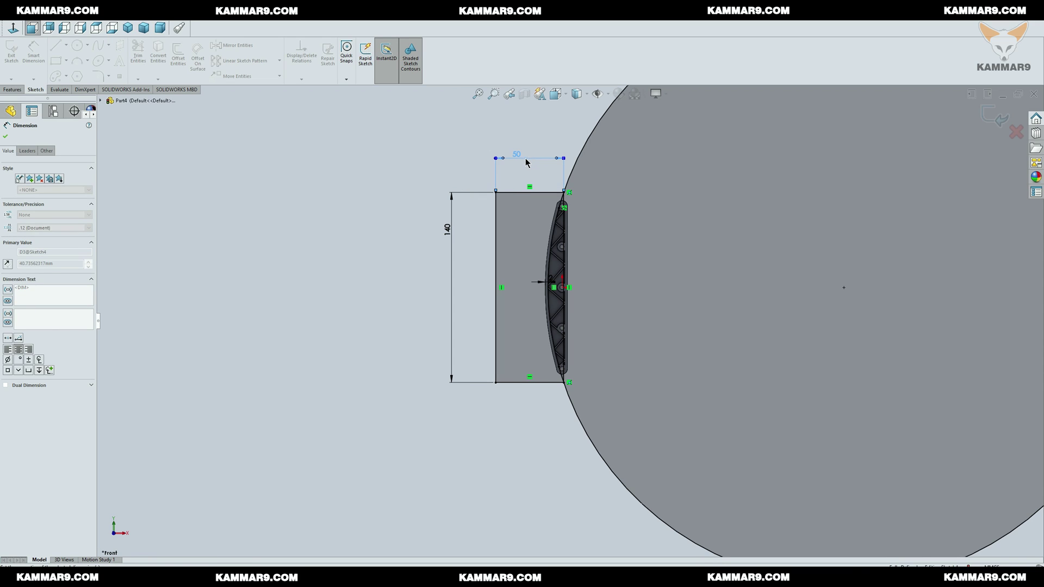
# Extrude-cut the region between the rectangle and the circle 7.8 mm with Mid Plane, grooving the bar's curved outer side
pyautogui.moveTo(487, 223); pyautogui.dragTo(453, 226, button='middle')
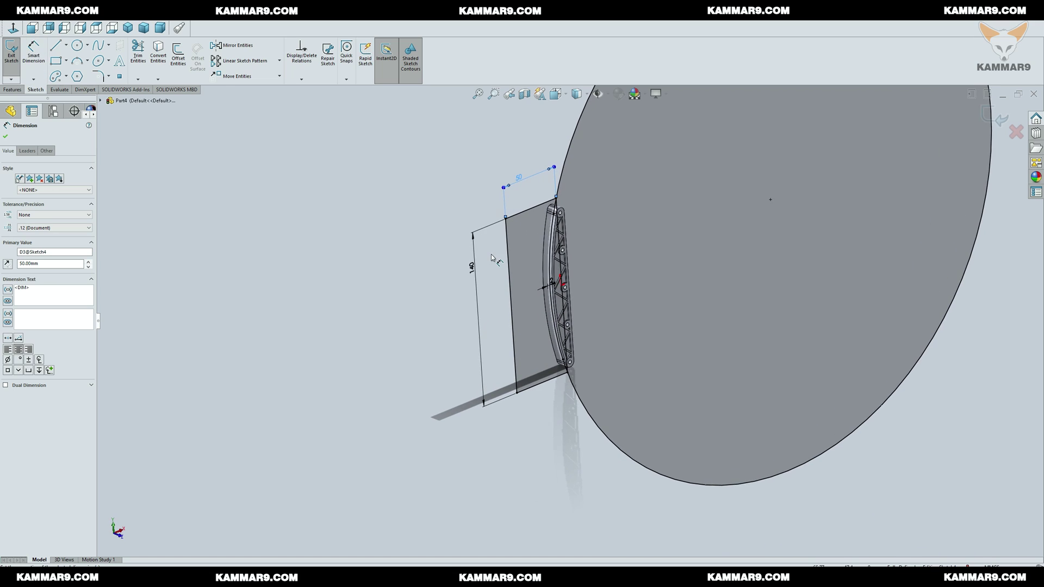
pyautogui.press('Escape')
pyautogui.click(12, 90)
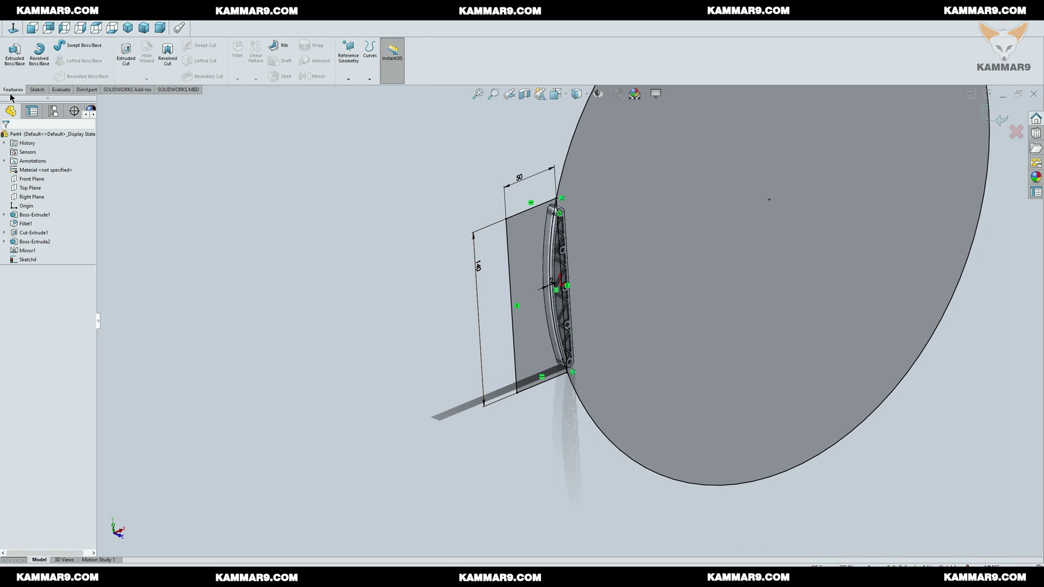
pyautogui.click(130, 60)
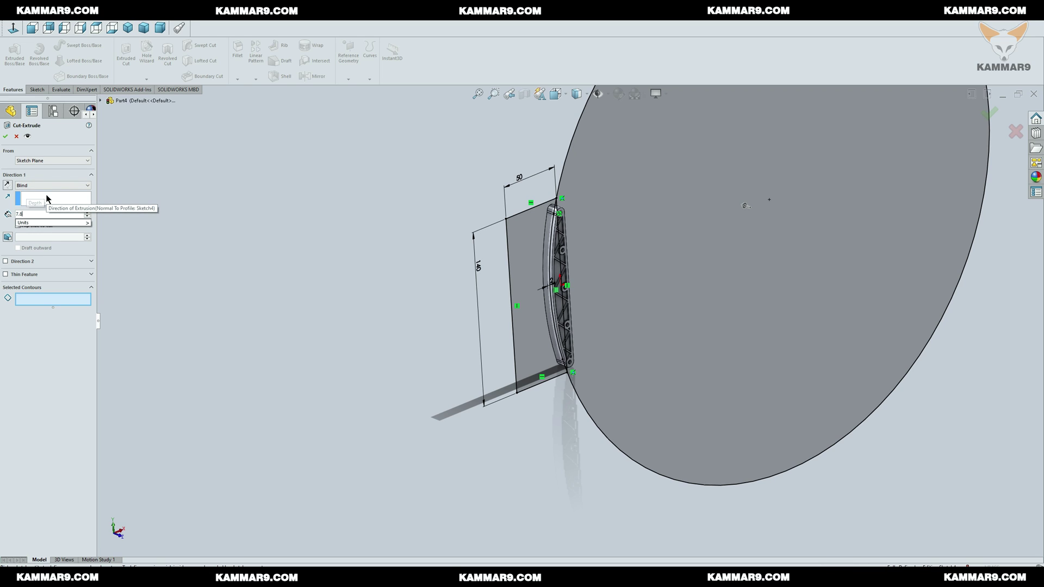
pyautogui.press('Return')
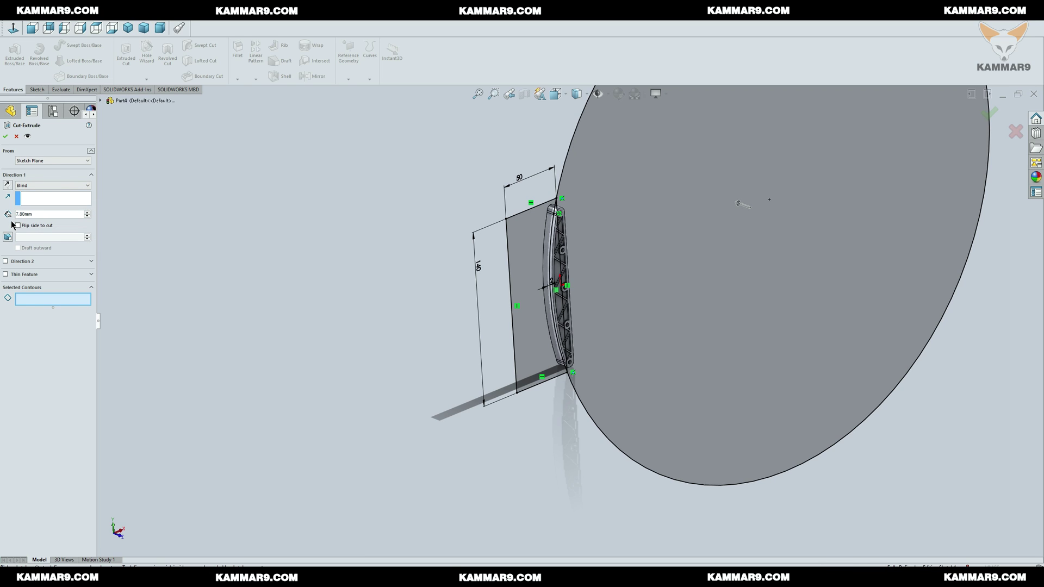
pyautogui.click(523, 306)
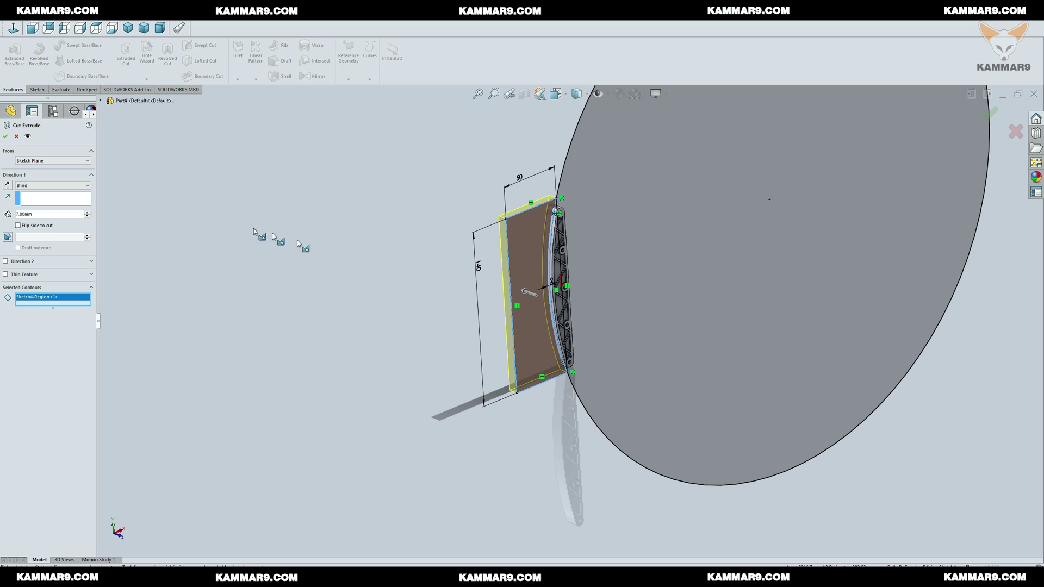
pyautogui.click(45, 186)
pyautogui.click(32, 235)
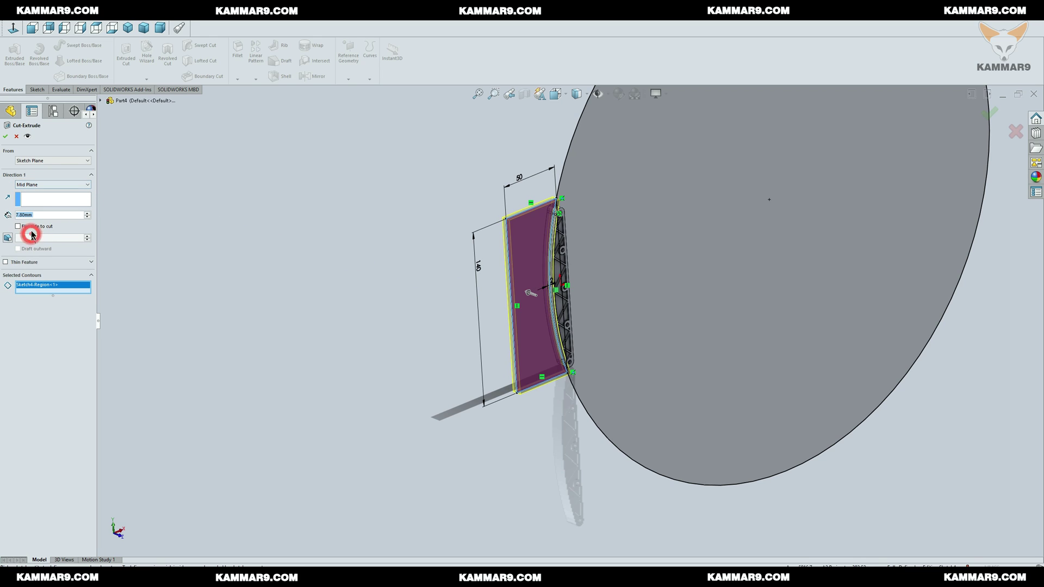
pyautogui.press('Return')
pyautogui.click(292, 350)
# Set up a 0.3 mm fillet on both rims' long curved edges and one inner bottom edge of the groove
pyautogui.scroll(-2, 575, 223)
pyautogui.scroll(-3, 544, 277)
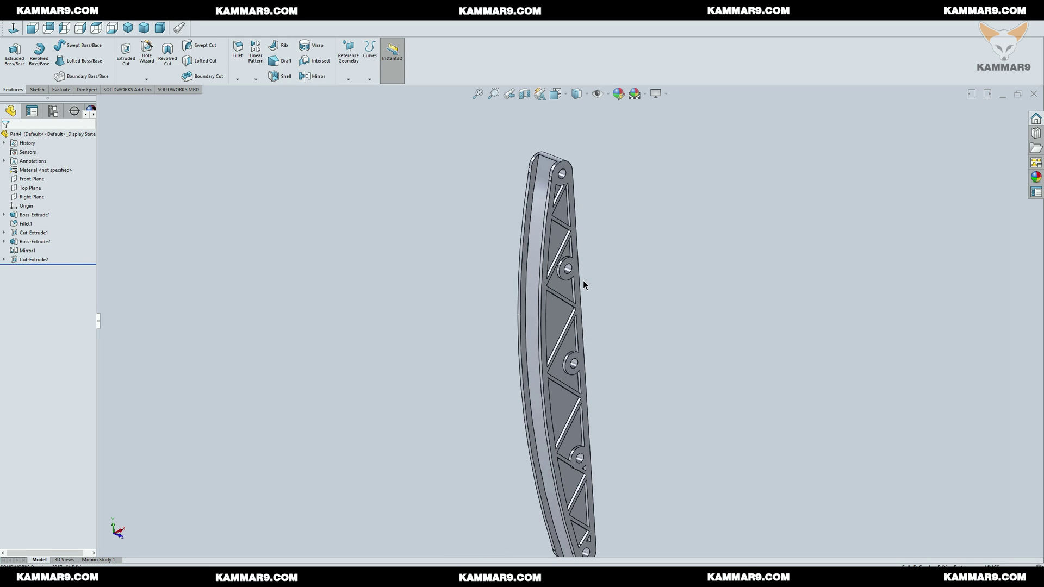
pyautogui.moveTo(583, 285)
pyautogui.mouseDown(button='middle')
pyautogui.moveTo(622, 299)
pyautogui.moveTo(594, 292)
pyautogui.mouseUp(button='middle')
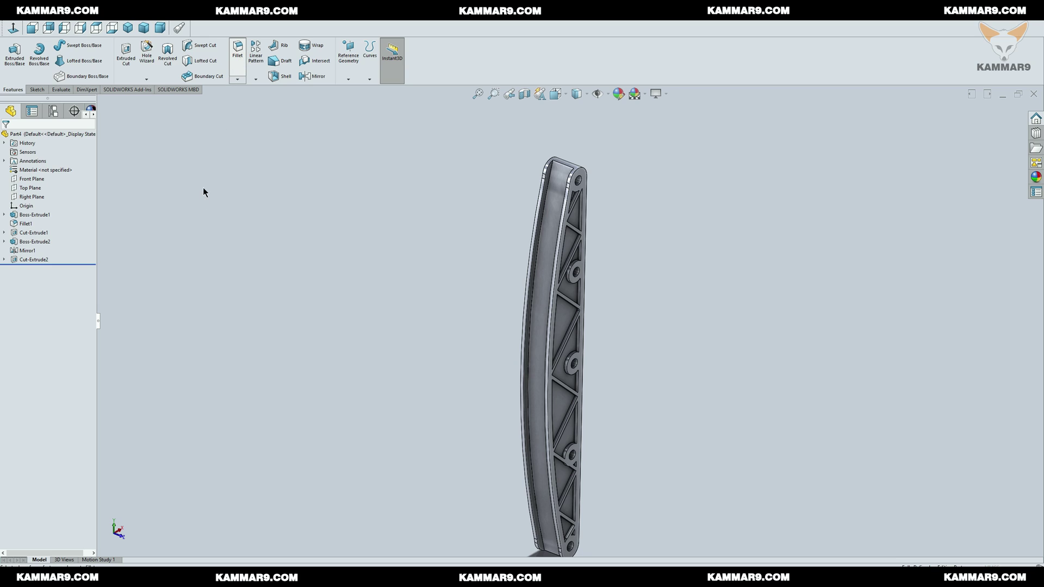
pyautogui.write('0.3')
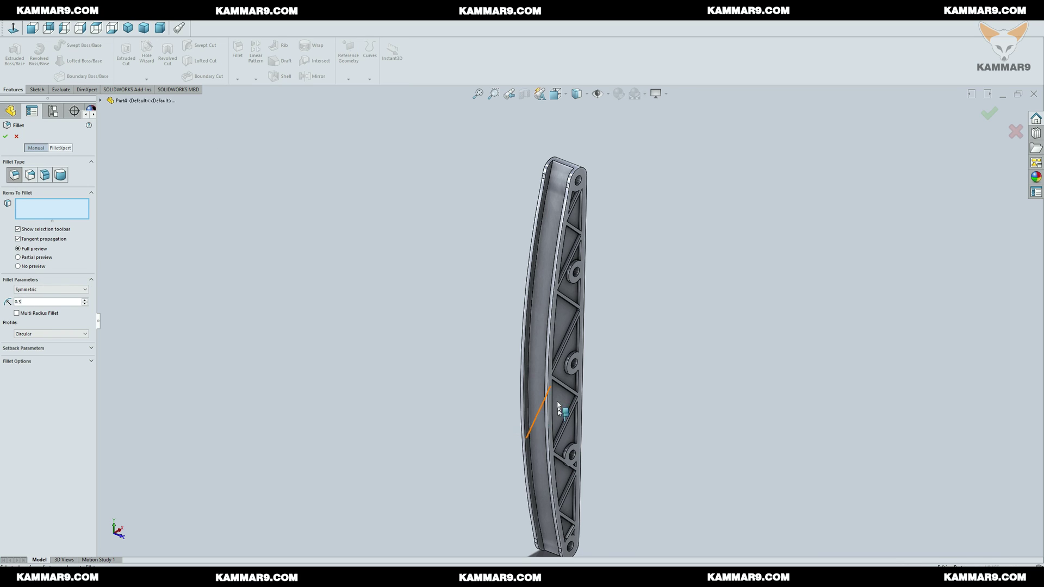
pyautogui.scroll(-5, 559, 409)
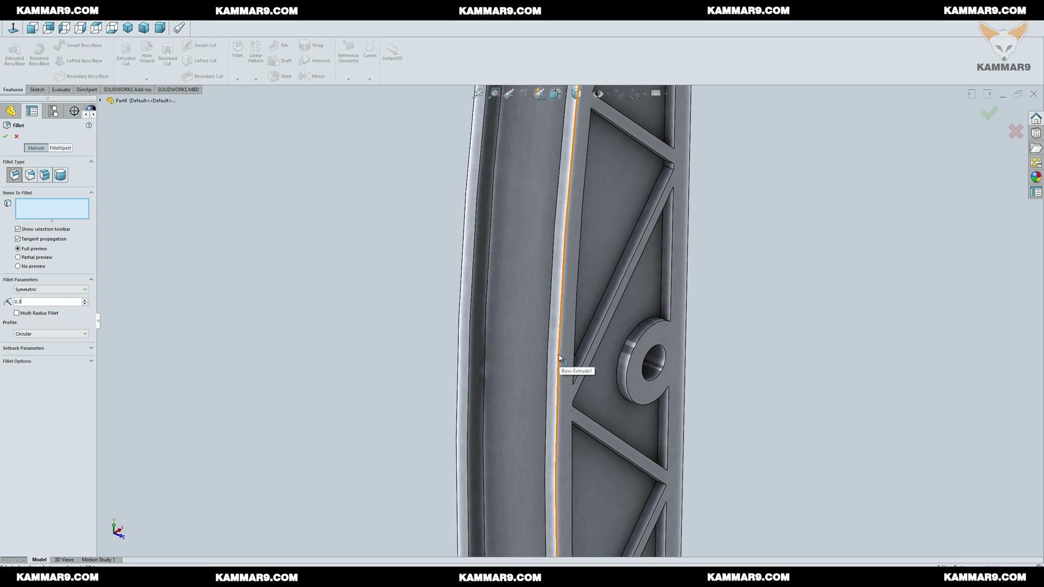
pyautogui.click(559, 358)
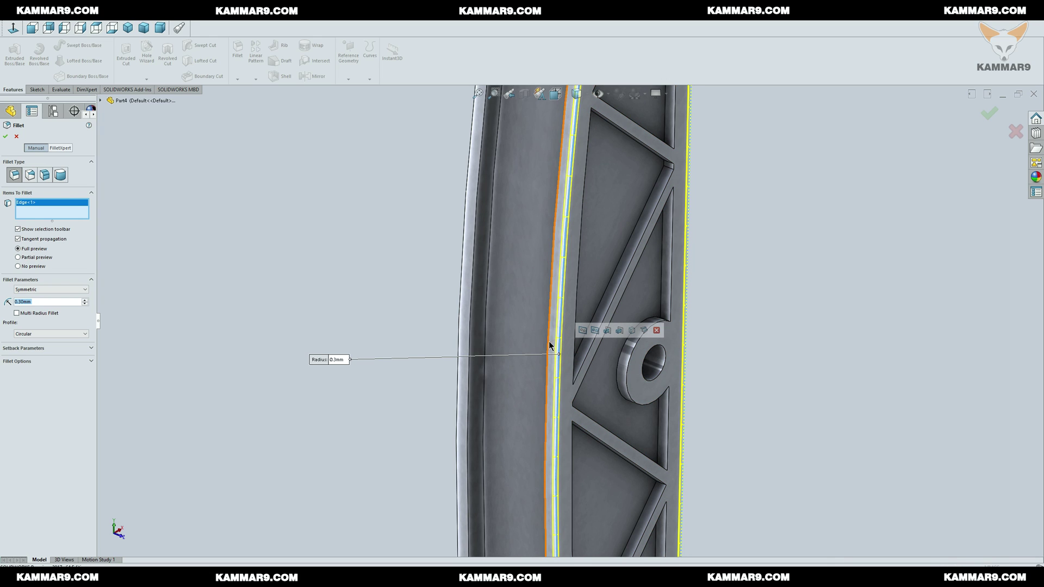
pyautogui.click(550, 345)
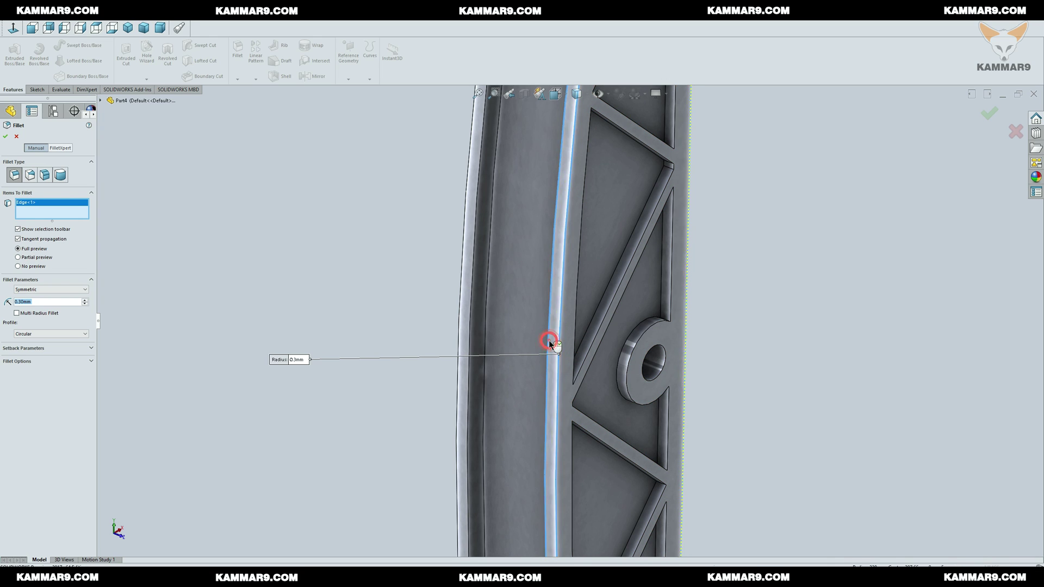
pyautogui.click(472, 337)
pyautogui.click(460, 336)
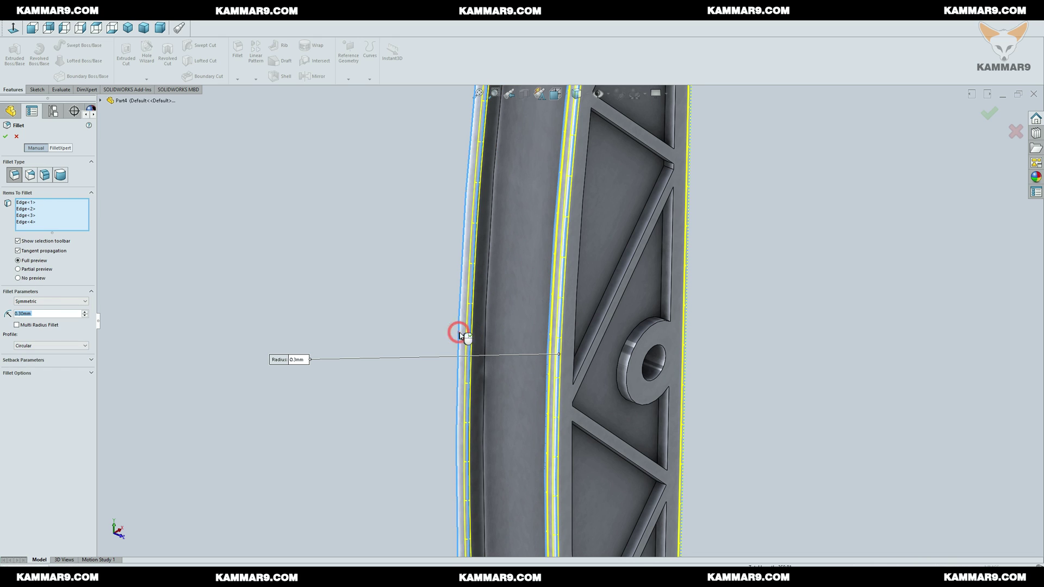
pyautogui.click(486, 337)
pyautogui.scroll(4, 416, 301)
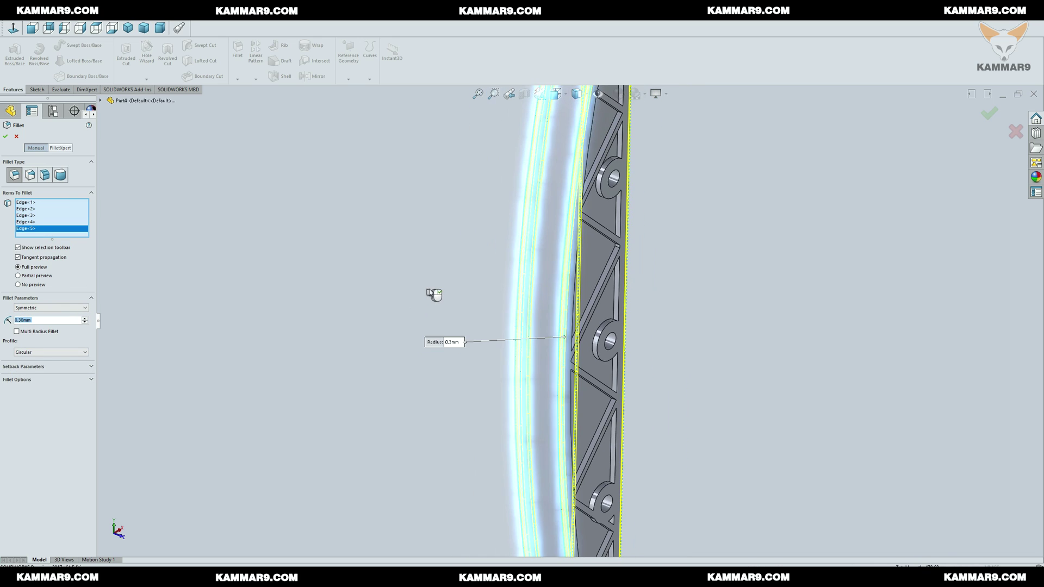
pyautogui.moveTo(428, 291); pyautogui.dragTo(499, 326, button='middle')
pyautogui.scroll(-4, 535, 331)
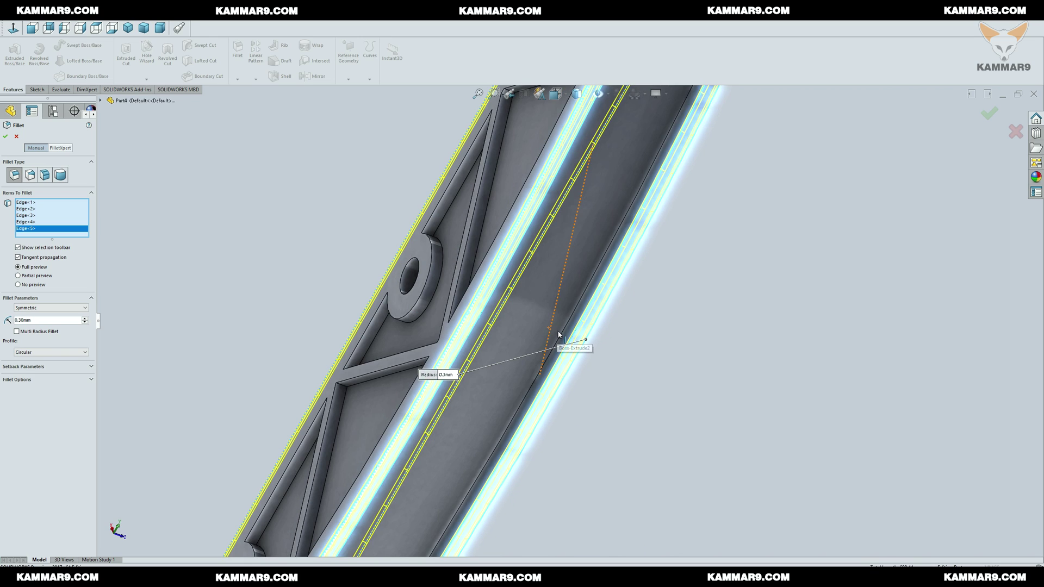
pyautogui.click(560, 333)
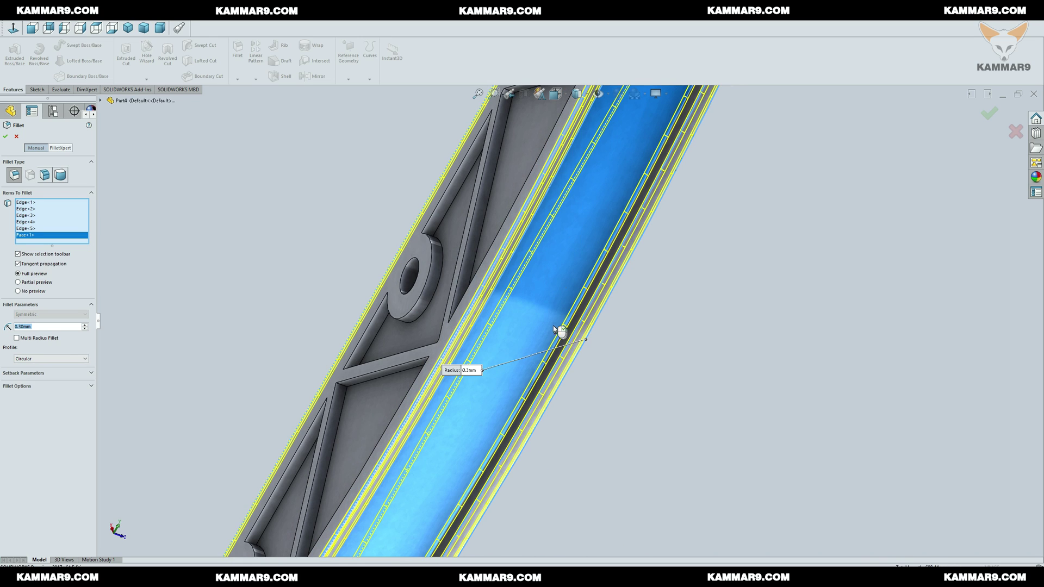
pyautogui.click(553, 326)
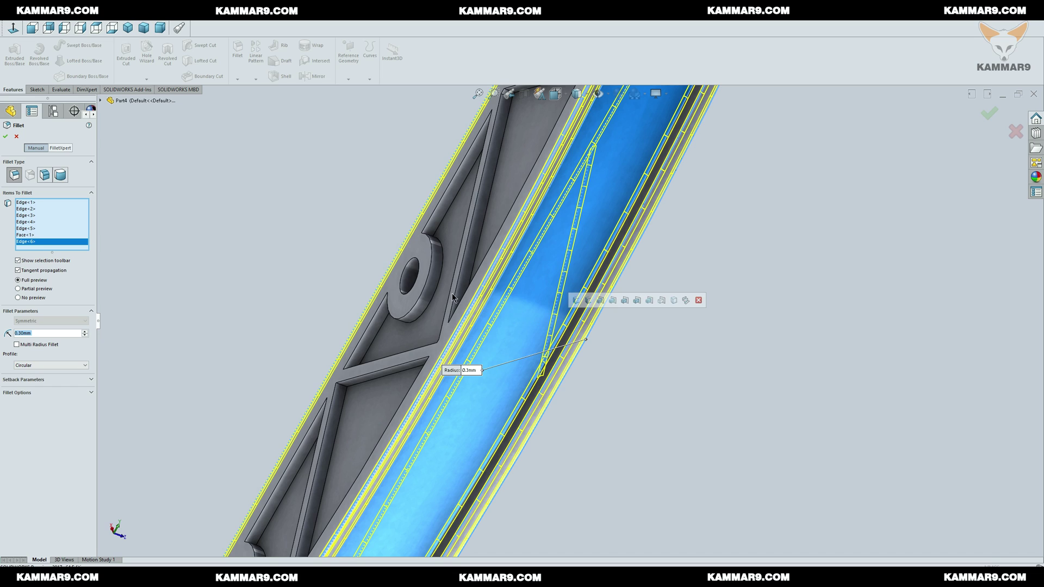
pyautogui.rightClick(47, 243)
pyautogui.click(65, 257)
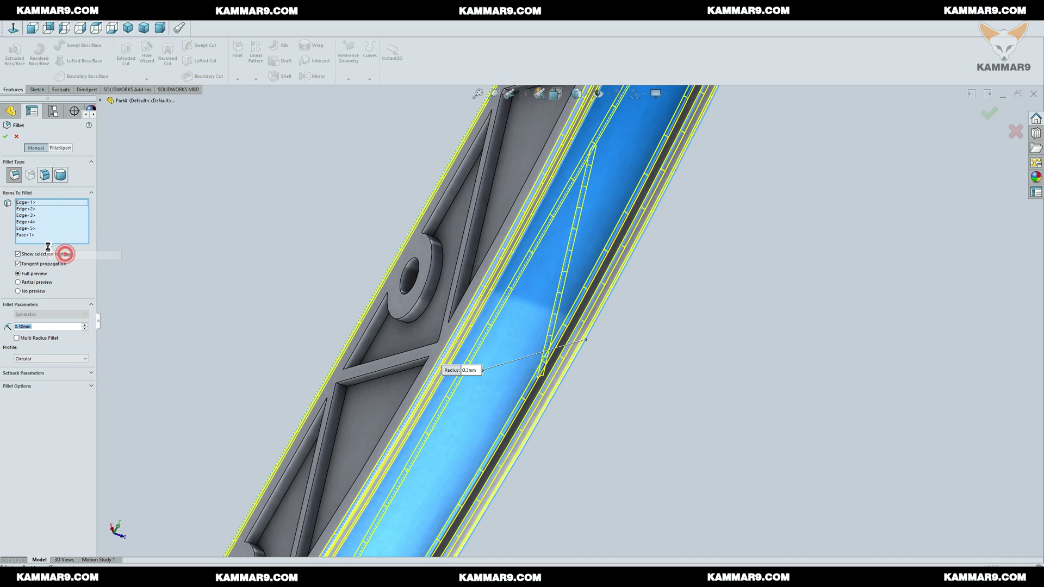
pyautogui.click(35, 236)
pyautogui.rightClick(36, 236)
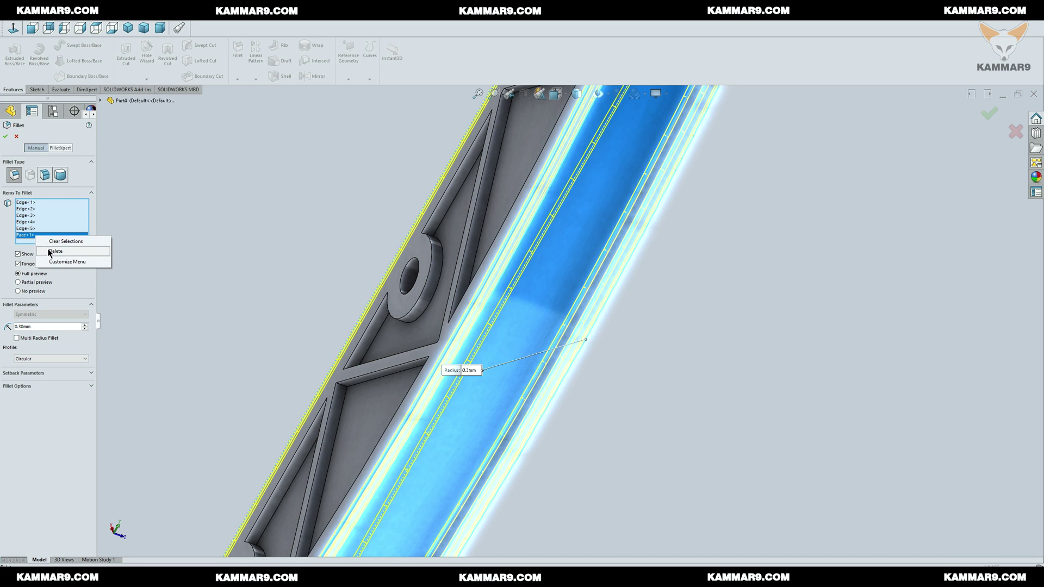
pyautogui.click(54, 251)
# Add the groove's remaining long bottom edge to the selection and apply the 0.3 mm fillet
pyautogui.click(554, 353)
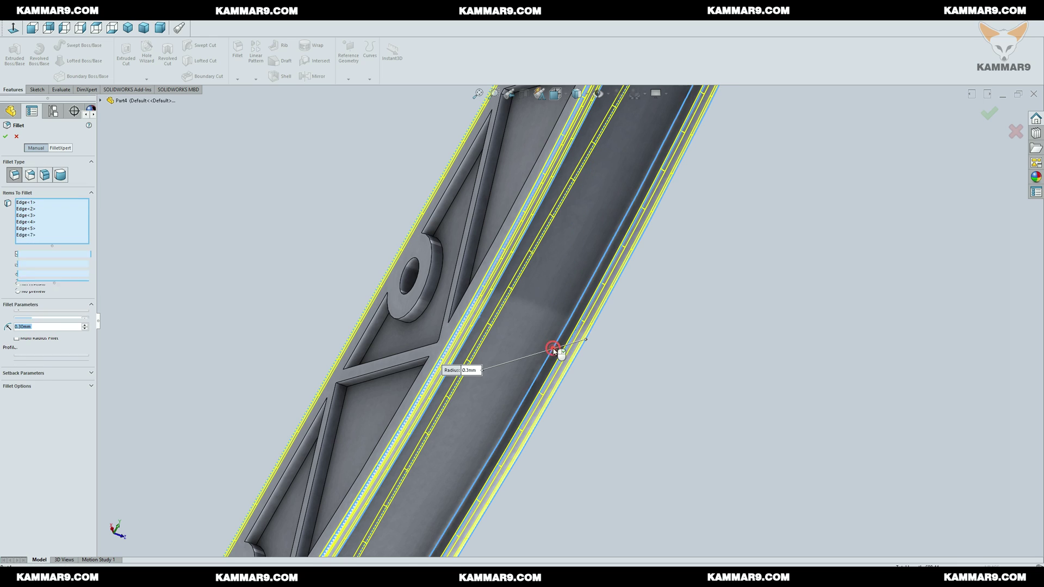
pyautogui.scroll(6, 631, 406)
pyautogui.moveTo(585, 392); pyautogui.dragTo(542, 380, button='middle')
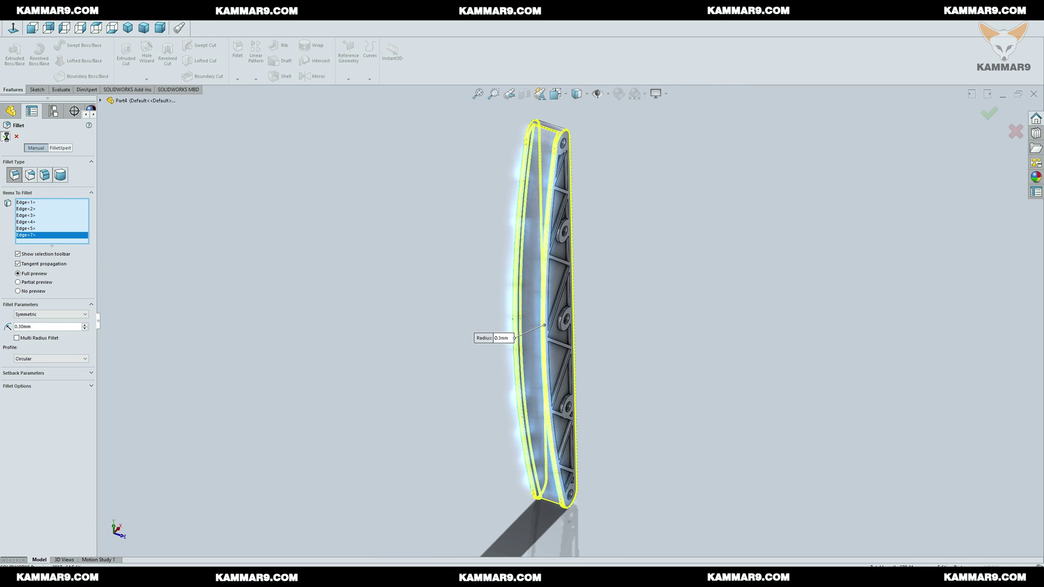
pyautogui.click(328, 334)
# Save the part as Chain Tensioner B1 in the V12 Engine 2017 Version for tutorial folder
pyautogui.scroll(-1, 605, 351)
pyautogui.moveTo(605, 350); pyautogui.dragTo(589, 278, button='middle')
pyautogui.scroll(1, 590, 340)
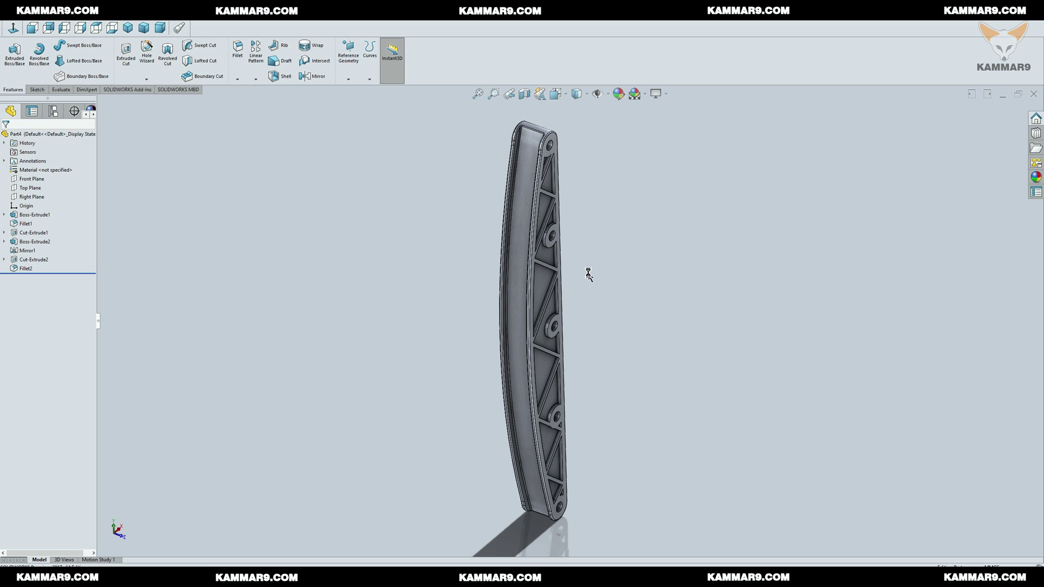
pyautogui.hotkey('ctrl', 's')
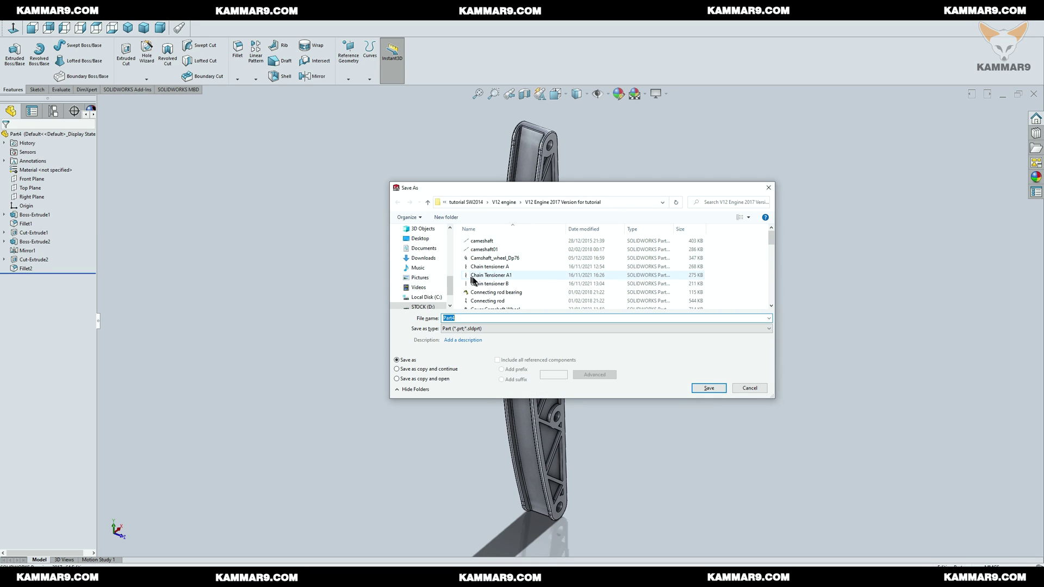
pyautogui.click(491, 275)
pyautogui.click(482, 319)
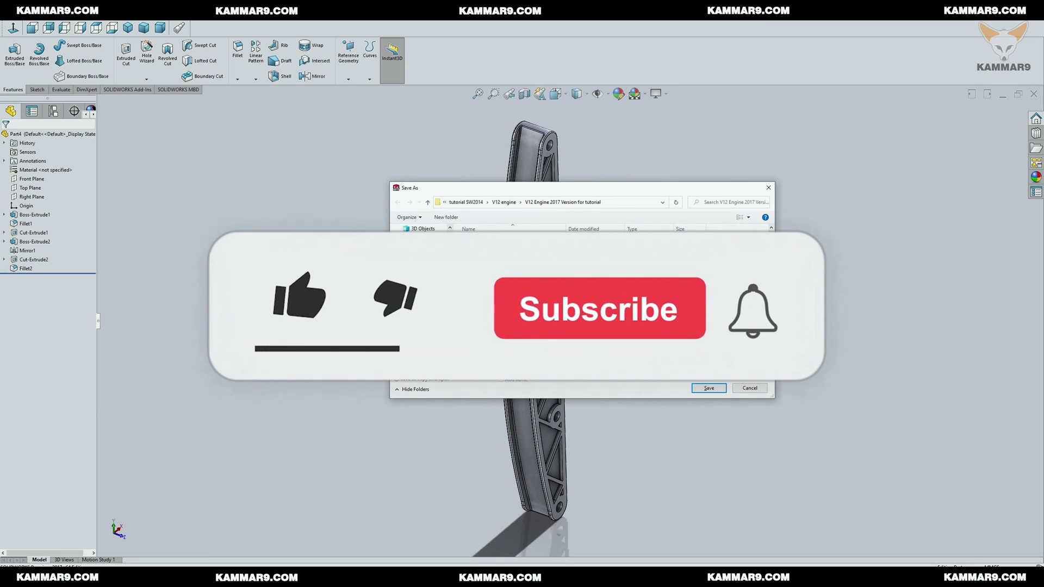
pyautogui.click(709, 389)
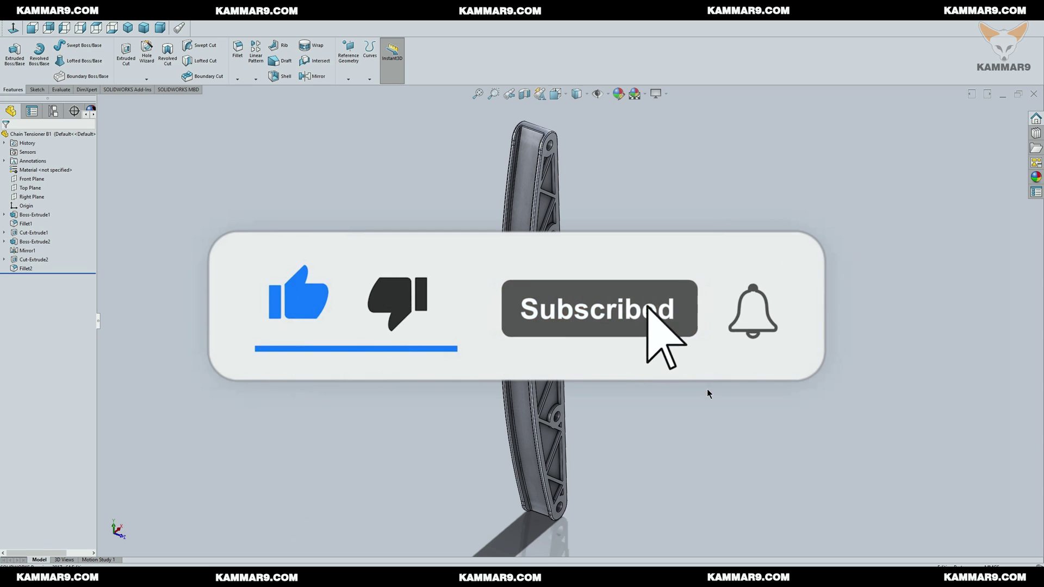